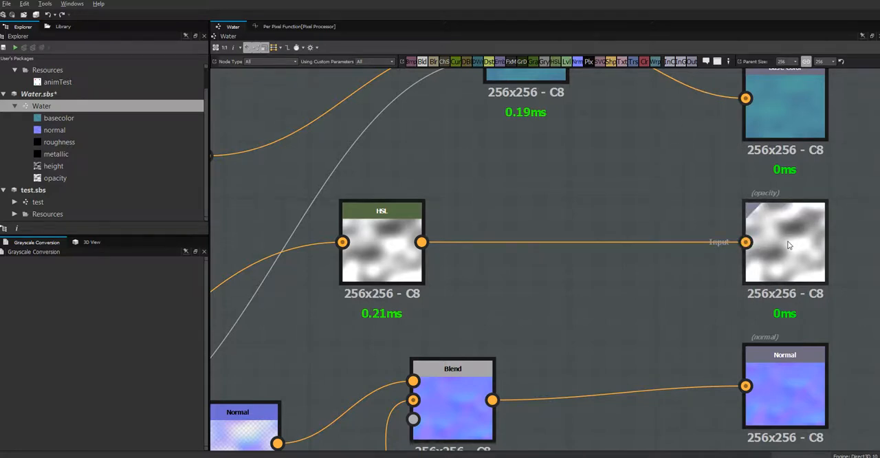
Step: Insert a Grayscale Conversion node between the HSL node and the opacity output, and dock it to the output
left_click_drag(548, 64, 629, 192)
left_click_drag(680, 184, 745, 241)
left_click_drag(420, 248, 602, 185)
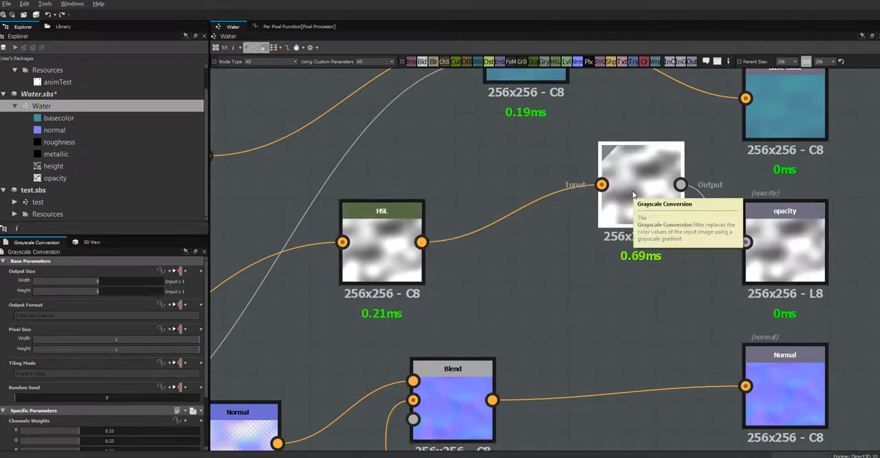
key("d")
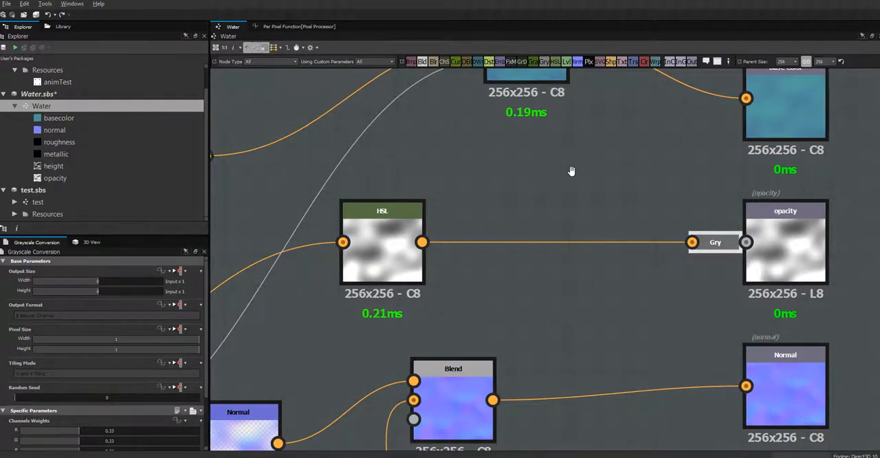
Step: Review the HSL, normal and height branches of the graph, and save the Water.sbs package
middle_click_drag(573, 169, 722, 137)
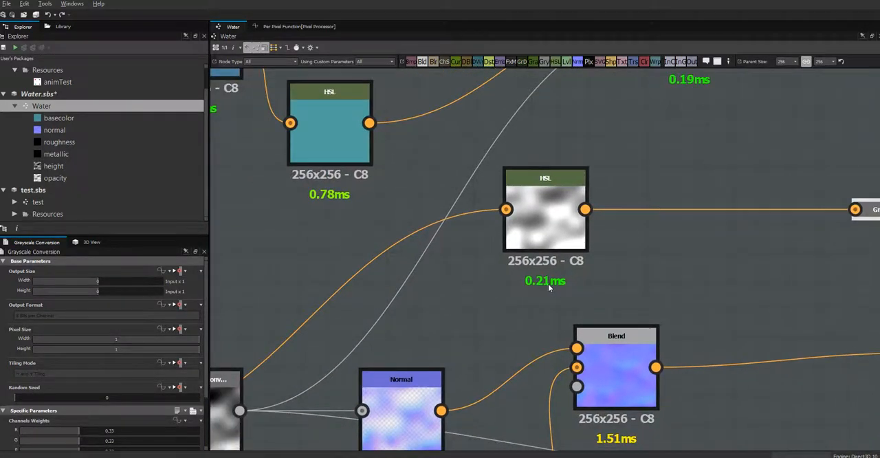
middle_click_drag(548, 283, 355, 185)
middle_click_drag(650, 324, 684, 229)
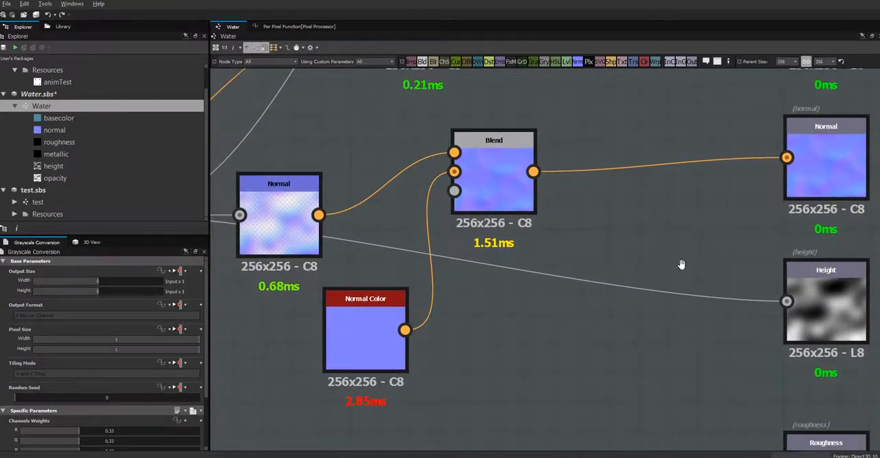
middle_click_drag(681, 264, 709, 316)
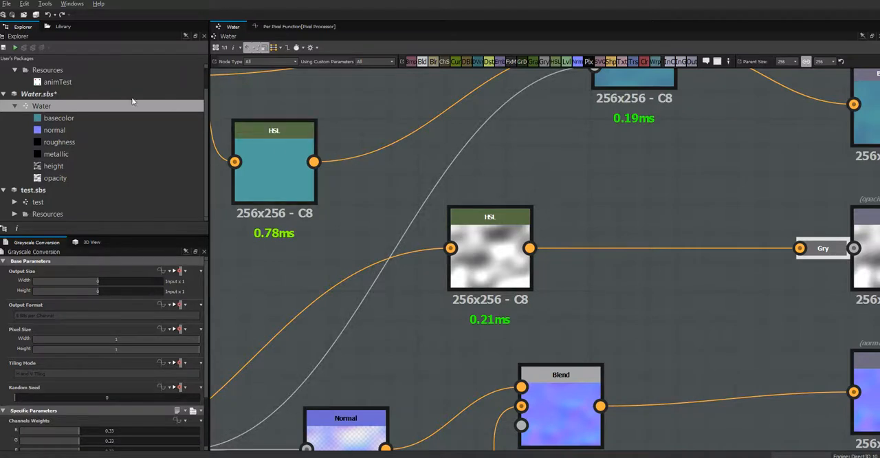
left_click(42, 94)
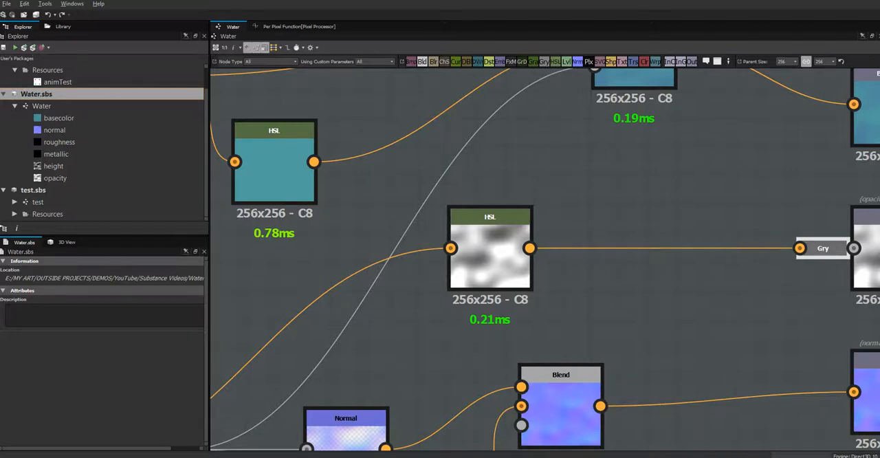
Step: Switch to Unity and examine the updated water material on the plane from several angles and distances
key("alt+Tab")
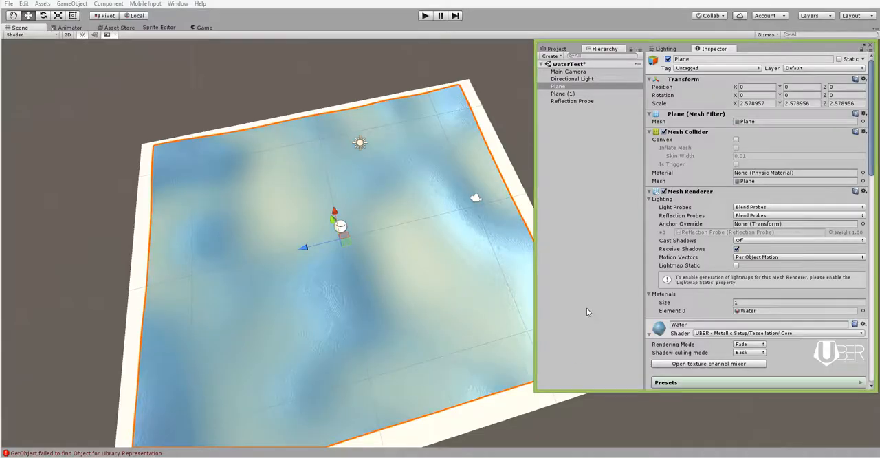
left_click_drag(403, 344, 354, 346, "alt")
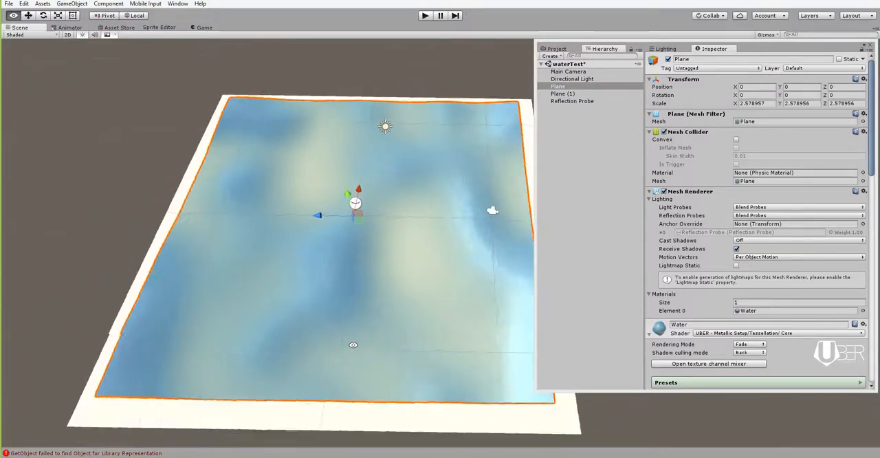
right_click_drag(363, 271, 469, 356, "alt")
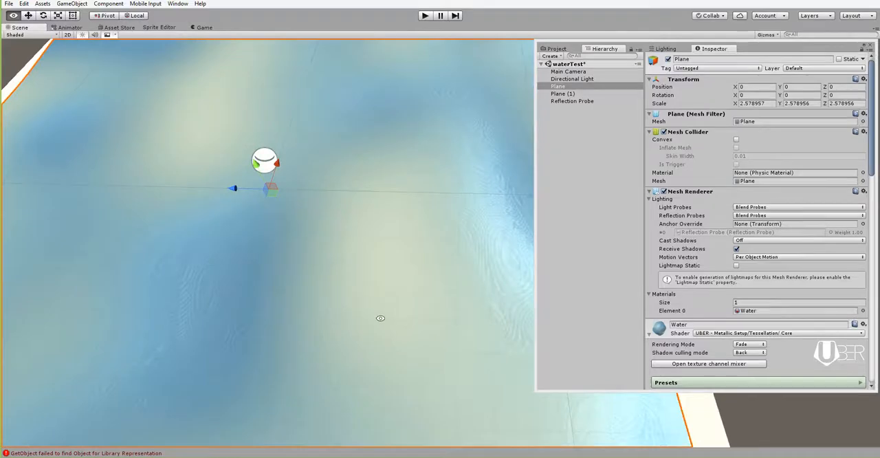
left_click_drag(378, 317, 359, 367, "alt")
right_click_drag(365, 323, 192, 243, "alt")
left_click_drag(238, 245, 470, 253, "alt")
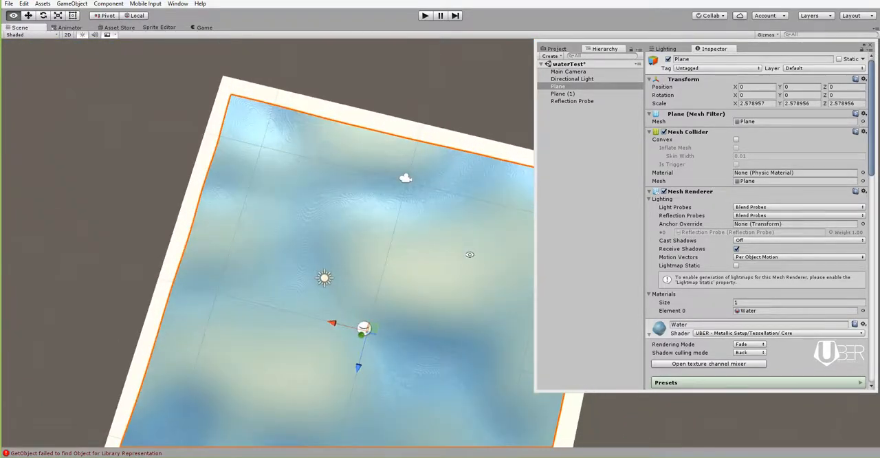
right_click_drag(446, 349, 381, 329, "alt")
left_click_drag(457, 356, 376, 321, "alt")
right_click_drag(412, 268, 512, 340, "alt")
left_click_drag(463, 337, 414, 310, "alt")
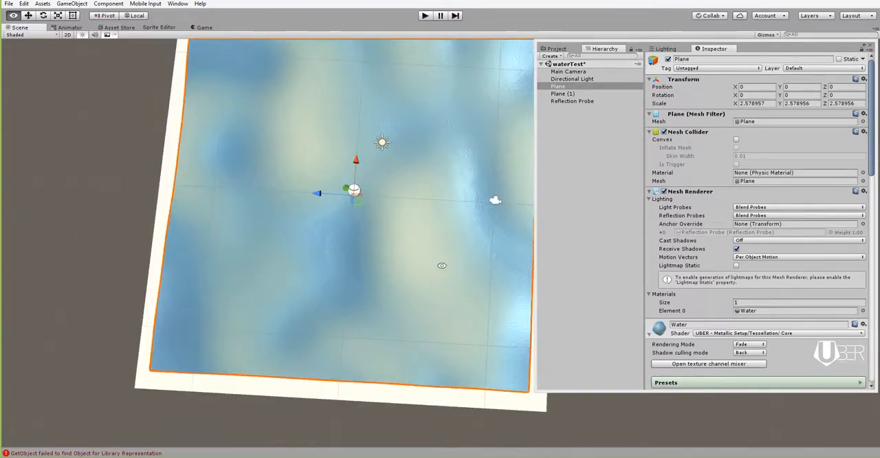
middle_click_drag(442, 263, 440, 310)
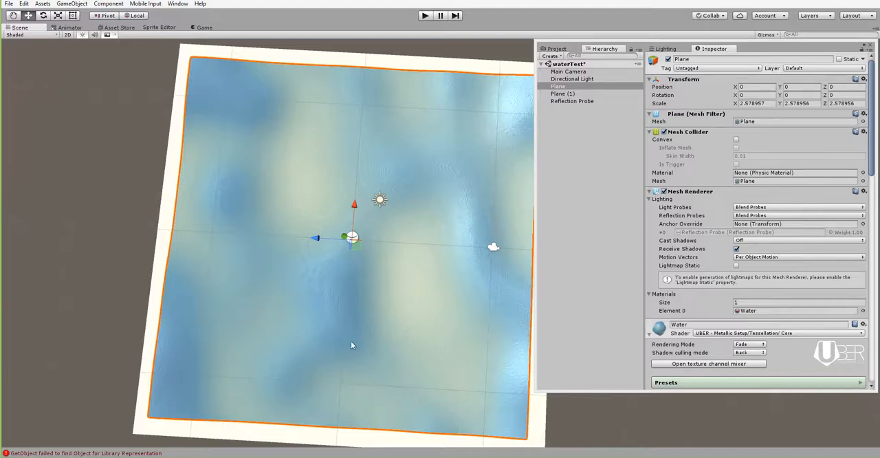
Step: Switch back to Substance Designer and show the specific parameters of the Directional Blur node in the Water graph
key("alt+Tab")
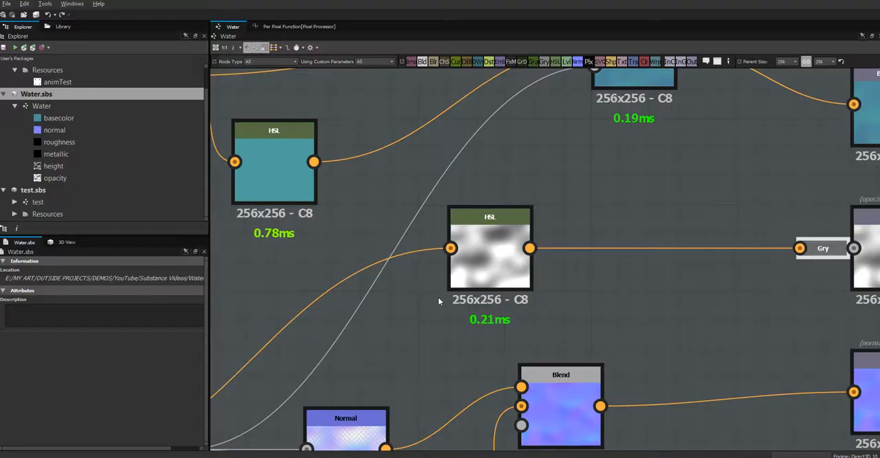
scroll(384, 323, "down", 6)
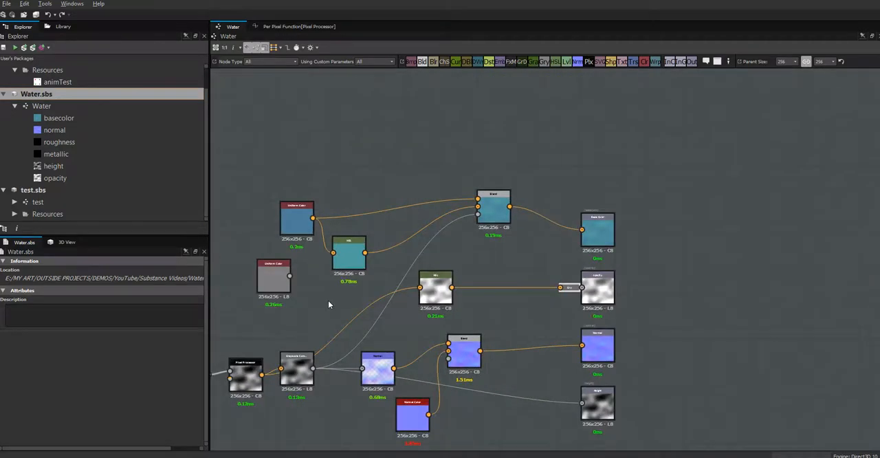
middle_click_drag(374, 301, 618, 227)
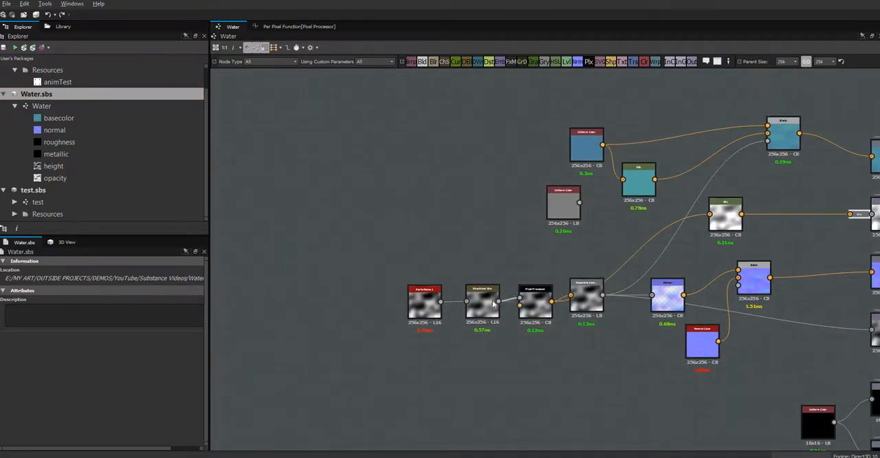
left_click(487, 308)
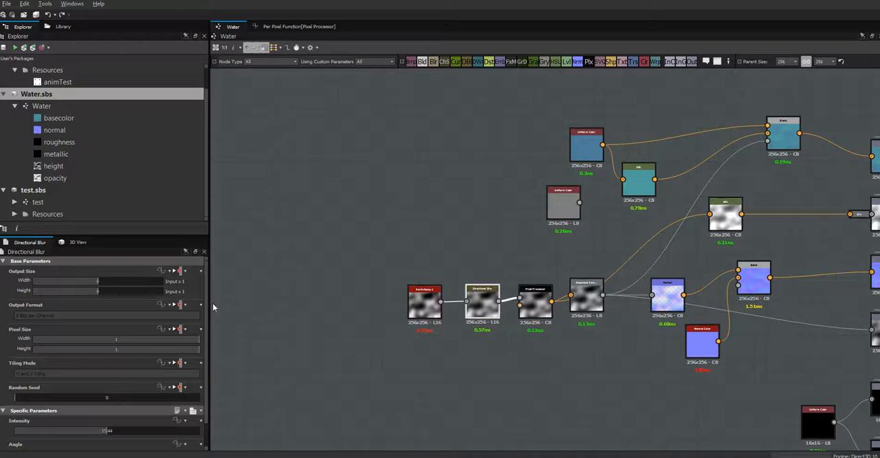
scroll(205, 323, "down", 2)
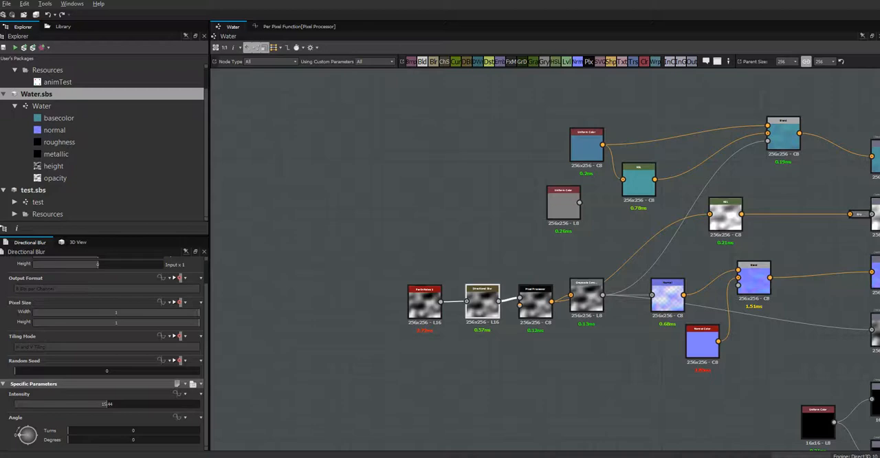
Step: Dock the 2D preview of the Directional Blur output above its parameters, fit the image, and resize the surrounding panels
left_click_drag(0, 313, 133, 234)
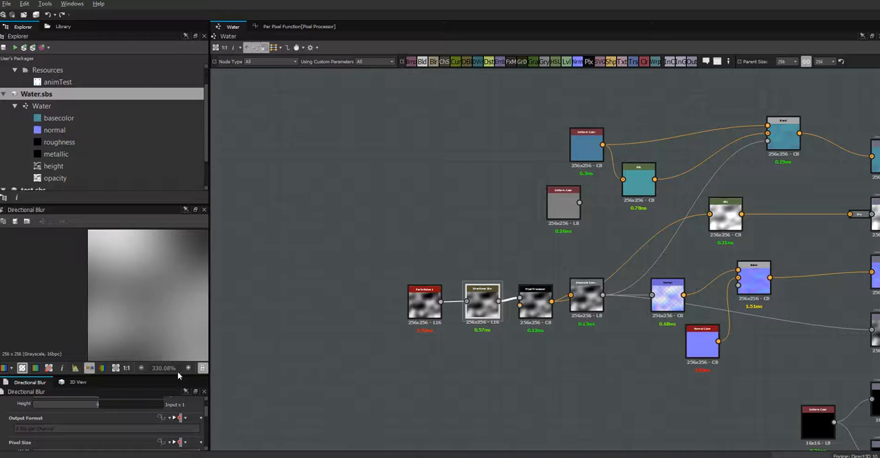
left_click(115, 368)
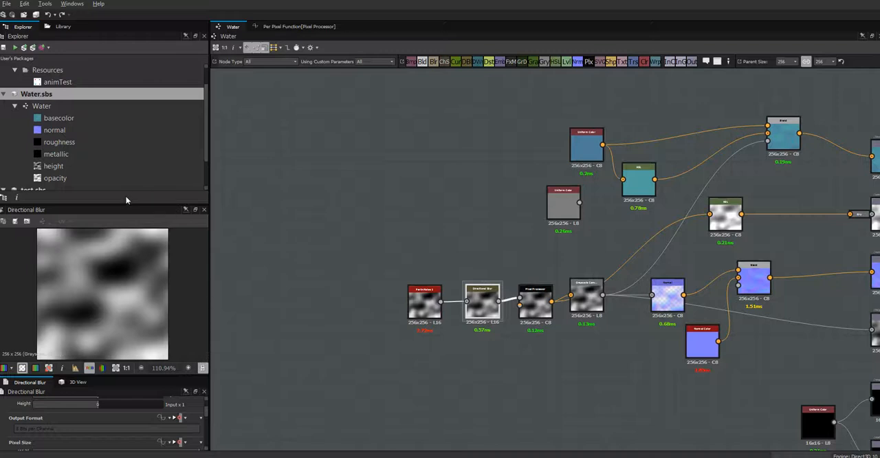
left_click_drag(126, 202, 128, 117)
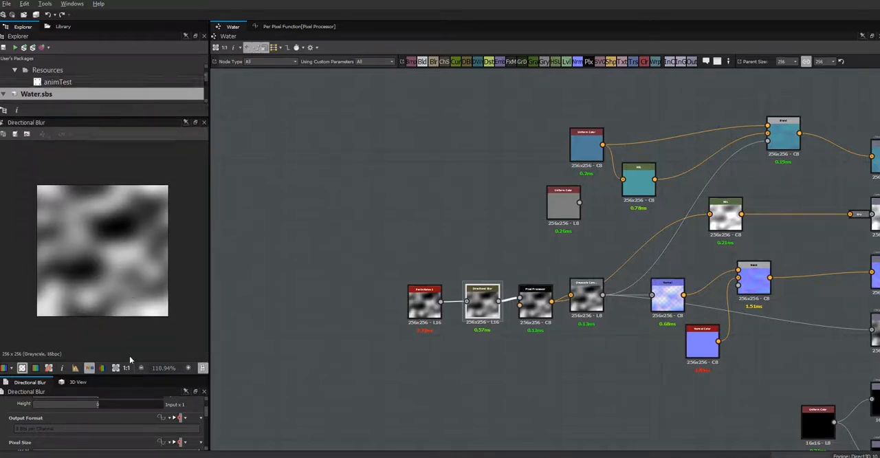
left_click_drag(128, 373, 139, 289)
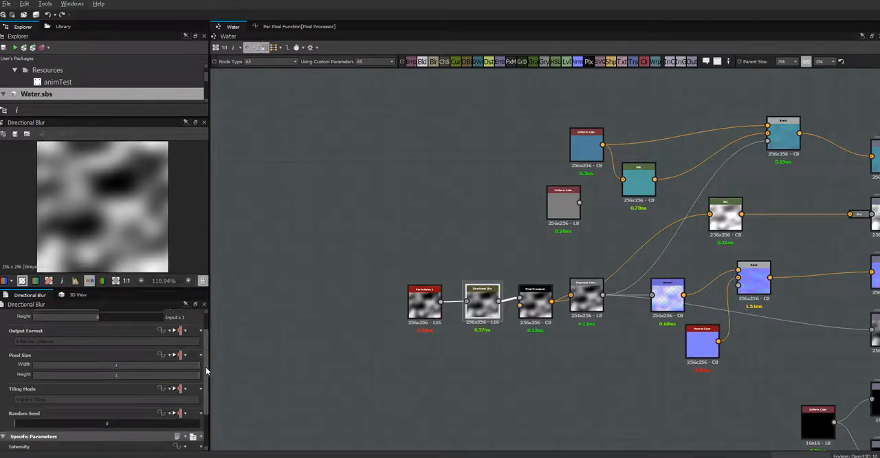
Step: Set the Directional Blur angle to 74 degrees and its intensity to 21.44
scroll(206, 371, "down", 3)
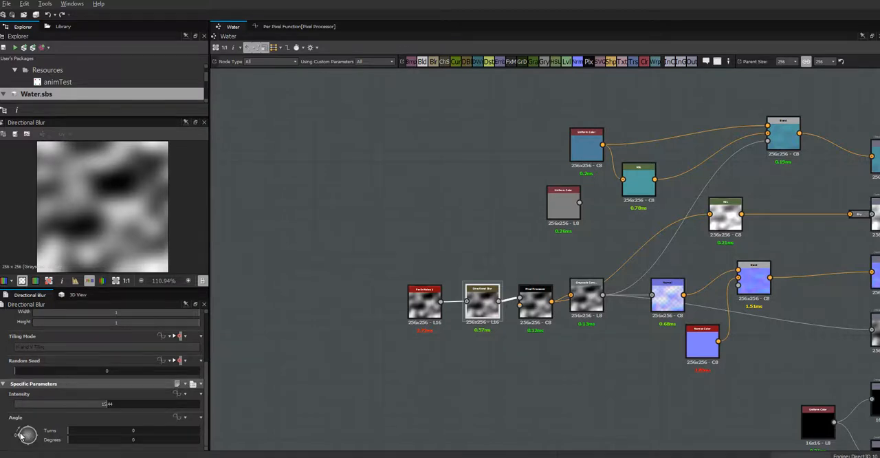
left_click_drag(23, 435, 26, 428)
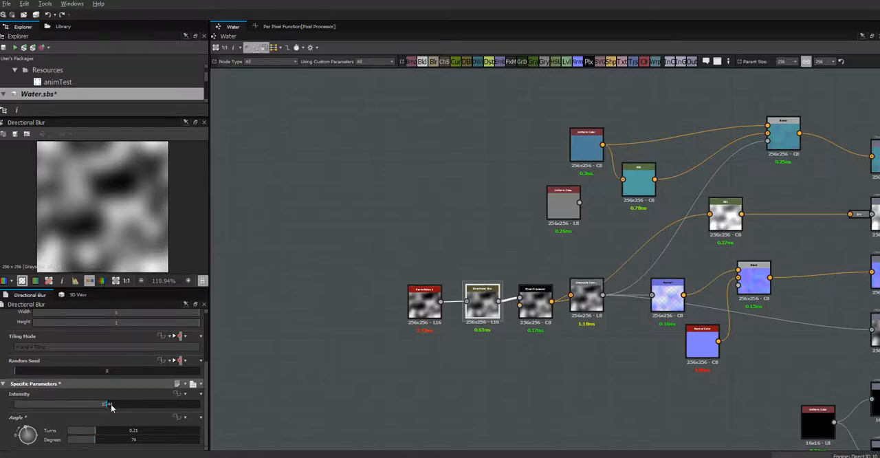
left_click_drag(110, 404, 139, 401)
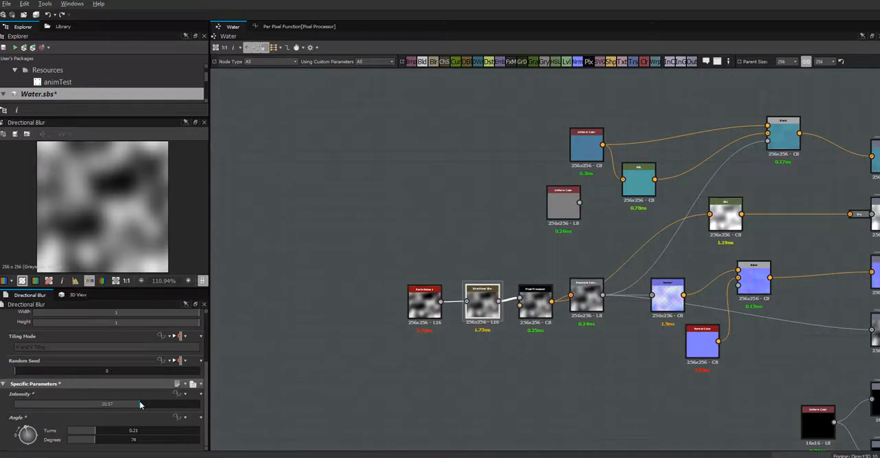
left_click_drag(140, 404, 142, 401)
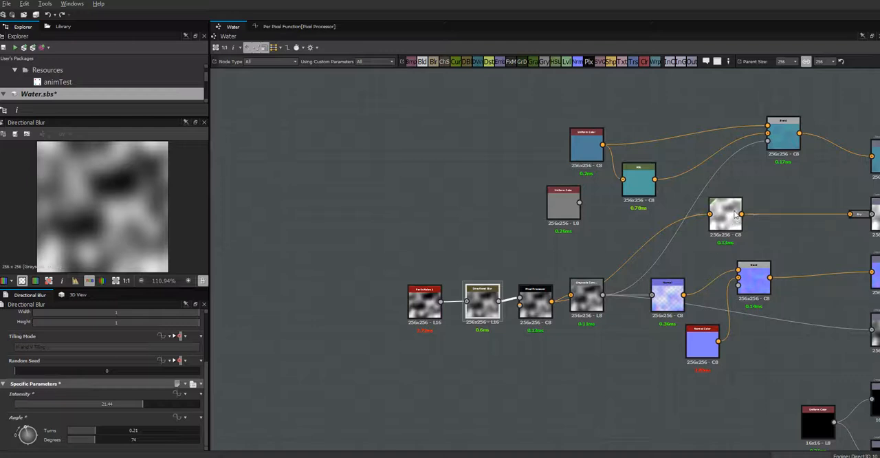
Step: Select the HSL node feeding the opacity, and publish the package as Substance Archive "Water" in Unity's Assets folder, replacing the existing file
mouse_move(731, 219)
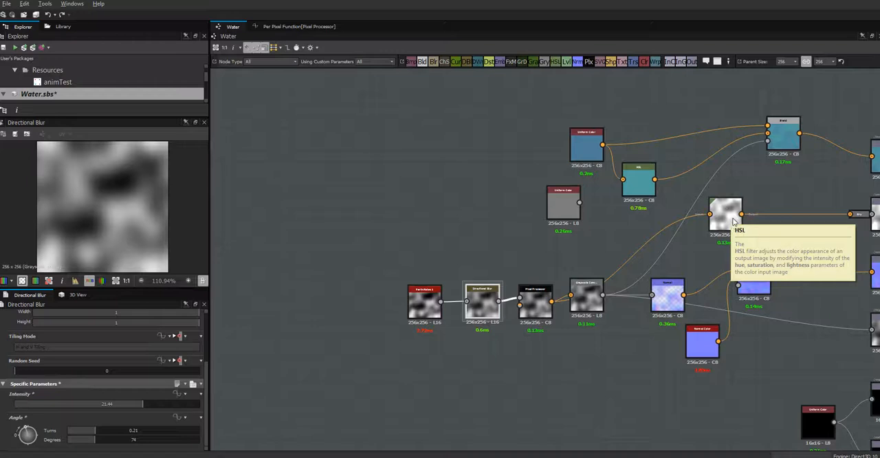
left_click(731, 218)
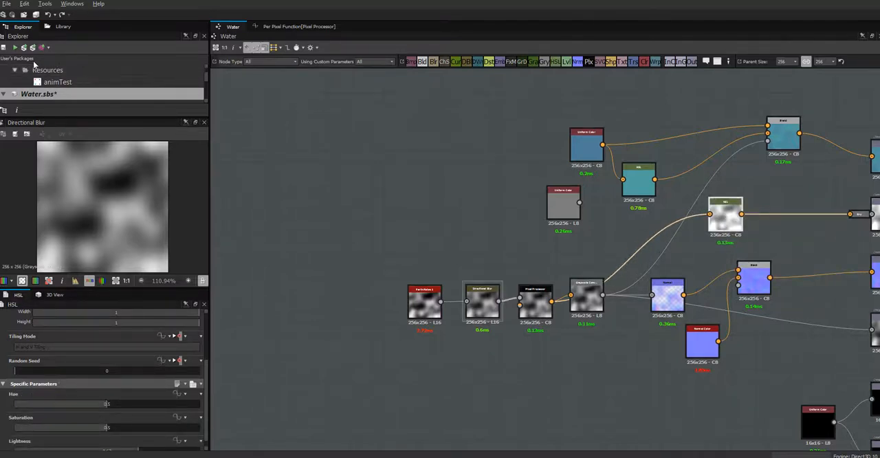
left_click(23, 48)
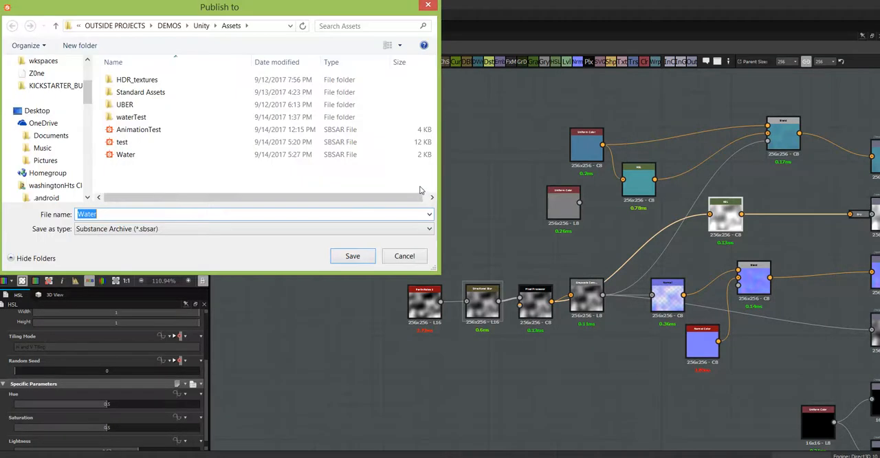
left_click(352, 255)
left_click(476, 229)
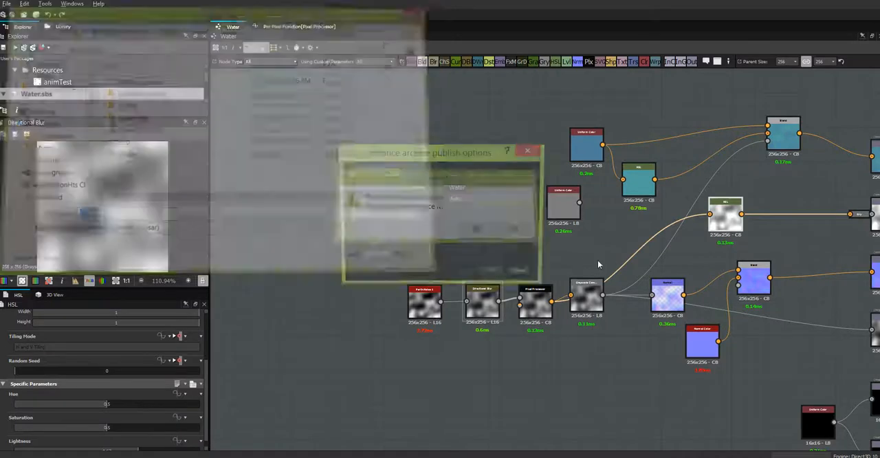
left_click(494, 274)
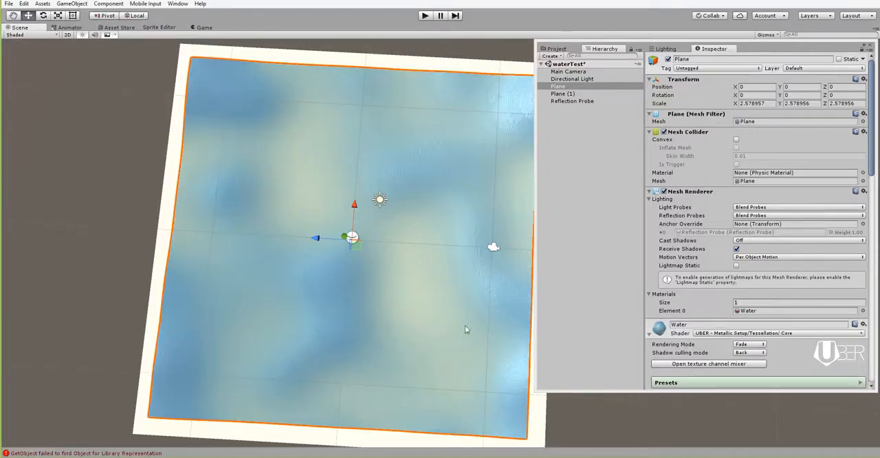
Step: Switch to Unity and inspect the blurred water waves on the plane from low and close viewpoints
left_click_drag(436, 355, 344, 275, "alt")
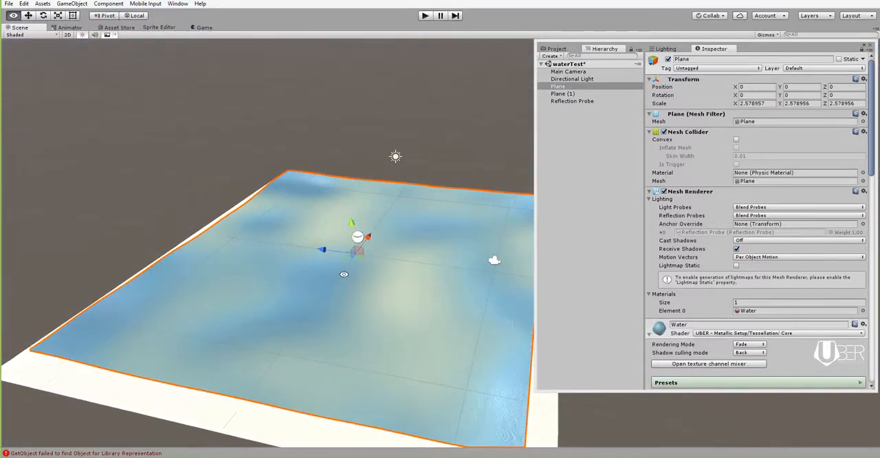
right_click_drag(481, 330, 514, 382, "alt")
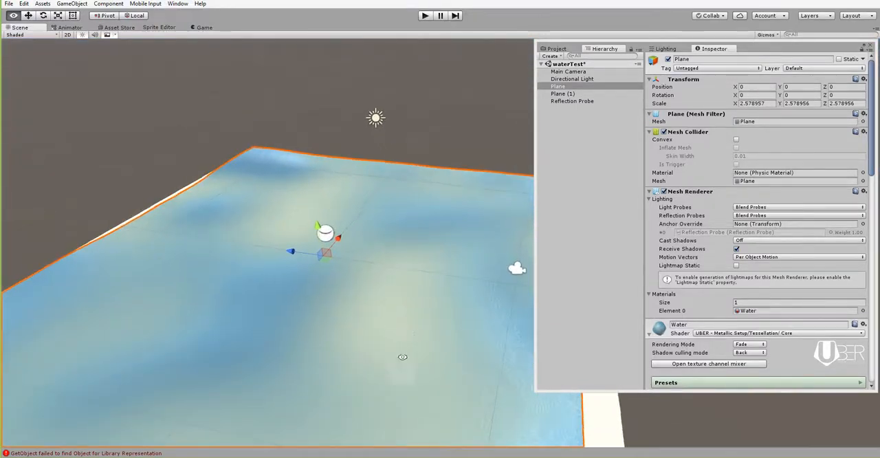
left_click_drag(402, 357, 303, 352, "alt")
right_click_drag(337, 314, 477, 397, "alt")
left_click_drag(374, 377, 393, 398, "alt")
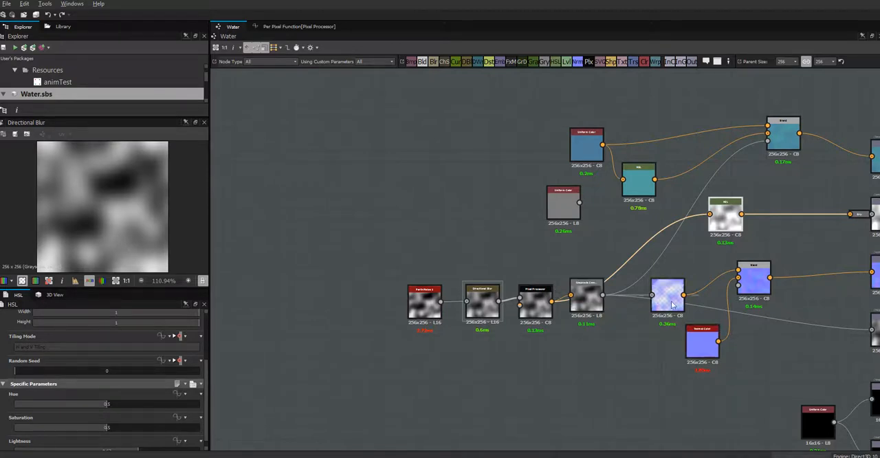
Step: Set the Normal node's intensity to 10.43 and preview the output of the normal Blend node
mouse_move(672, 305)
left_mouse_down()
mouse_move(665, 329)
mouse_move(678, 301)
left_mouse_up()
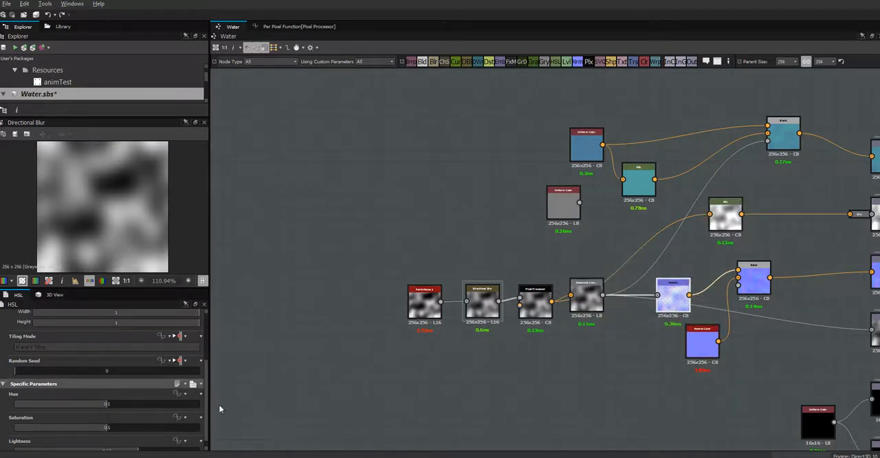
left_click(677, 292)
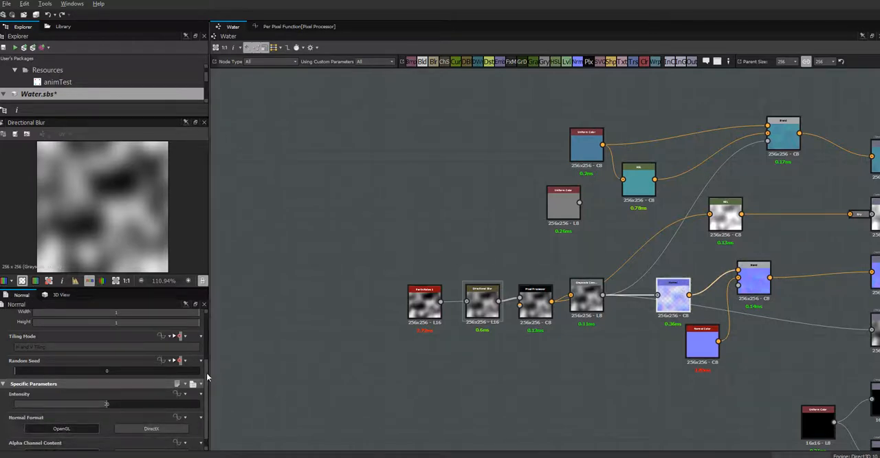
scroll(207, 373, "down", 1)
left_click_drag(139, 392, 63, 393)
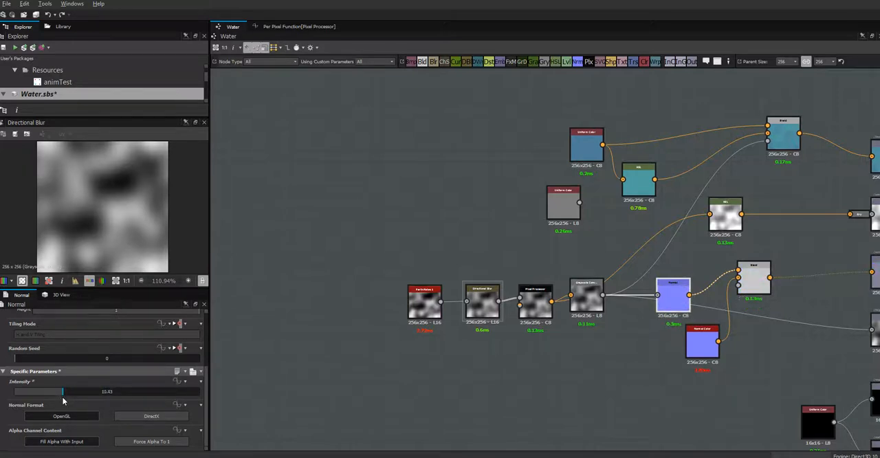
left_click(755, 279)
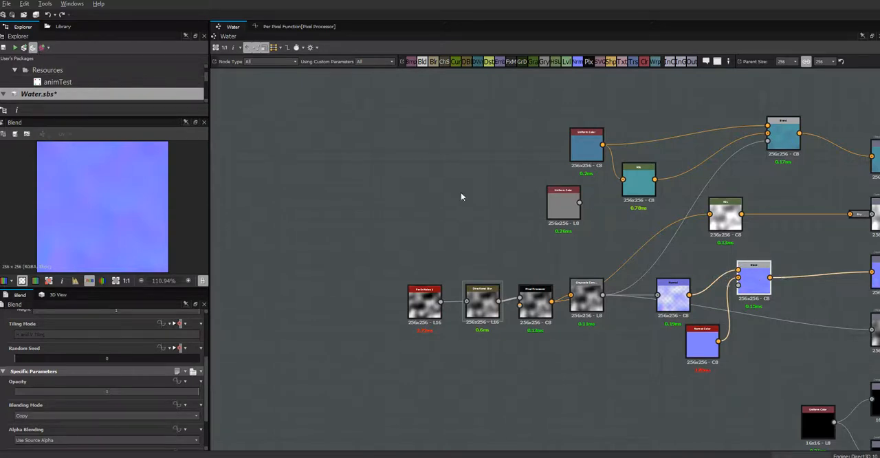
Step: Save and republish the Water package, and switch to Unity to inspect the plane from a higher viewpoint
key("ctrl+s")
key("alt+Tab")
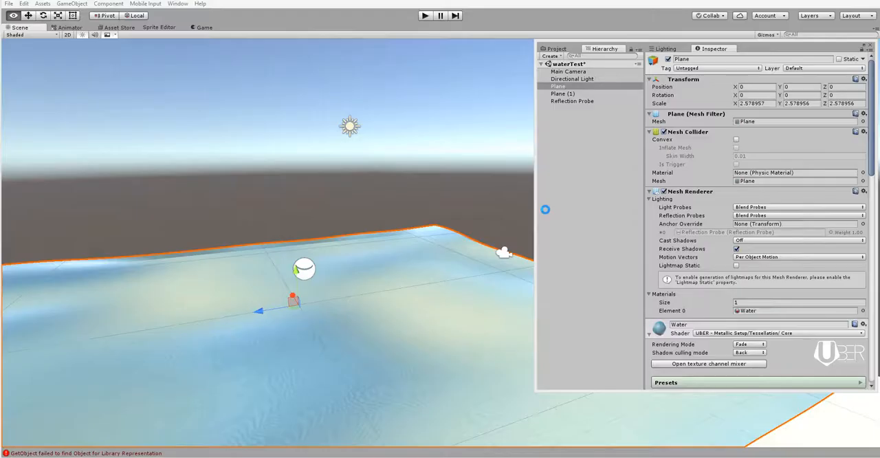
left_click_drag(377, 382, 336, 431, "alt")
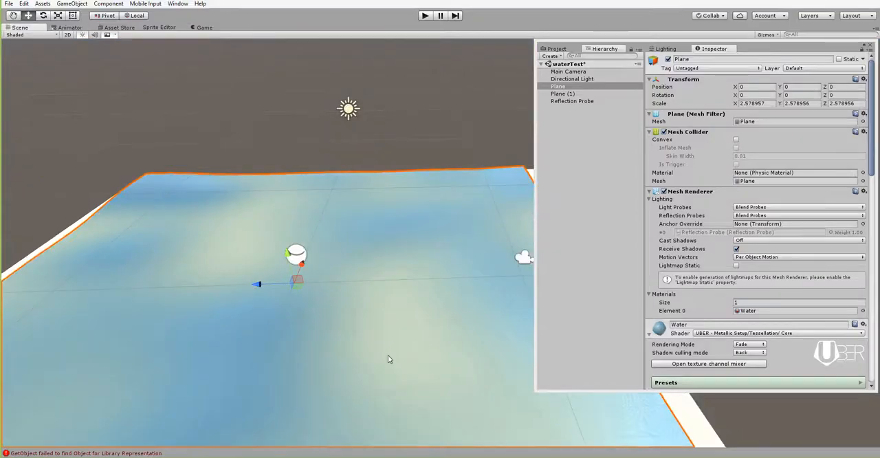
Step: Switch back to Substance Designer and space the Normal and Normal Color nodes apart, with Normal Color below the Blend node
key("alt+Tab")
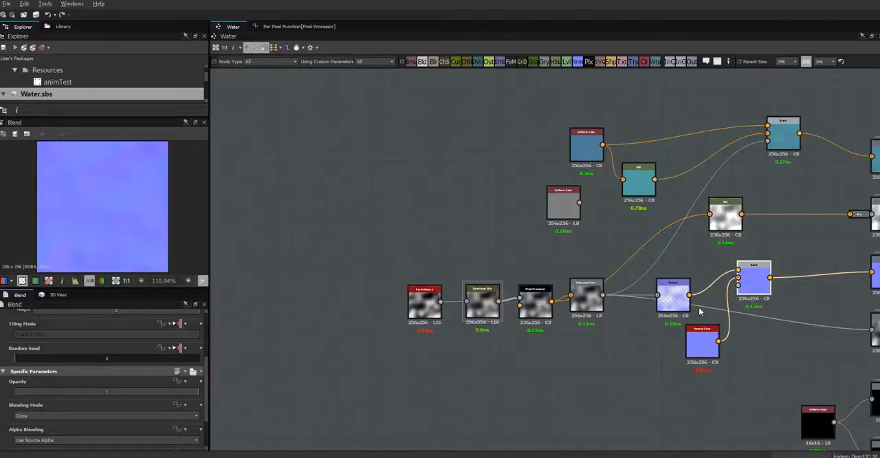
left_click_drag(674, 303, 644, 316)
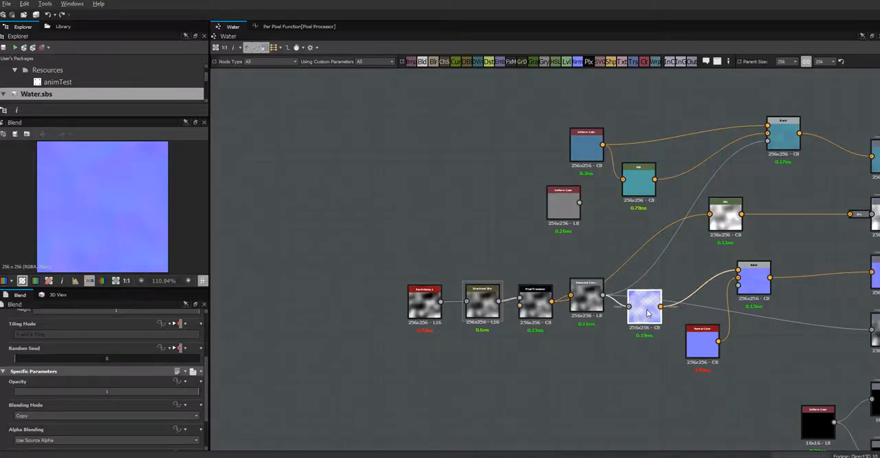
left_click(700, 344)
left_click_drag(704, 355, 762, 390)
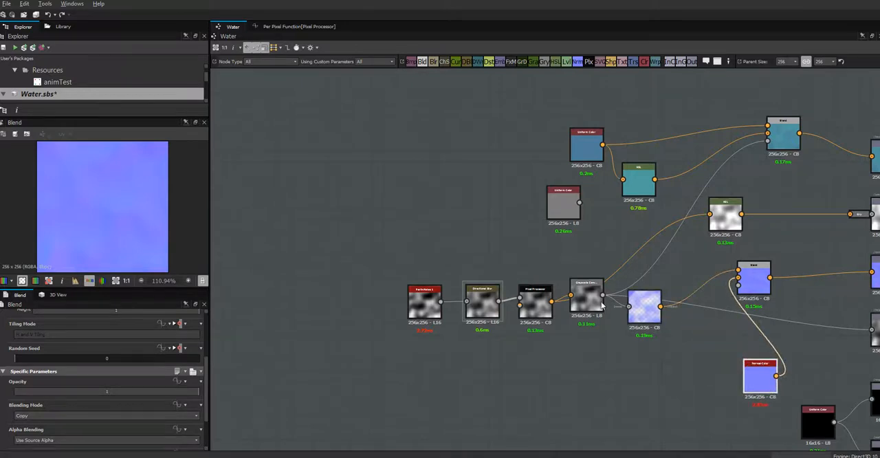
Step: Move the noise, Directional Blur and Pixel Processor chain farther from the Normal node, stacking Grayscale Conversion beneath the Pixel Processor
left_click_drag(609, 334, 391, 277)
left_click_drag(529, 301, 422, 288)
middle_click_drag(532, 341, 490, 339)
left_click_drag(427, 288, 375, 336)
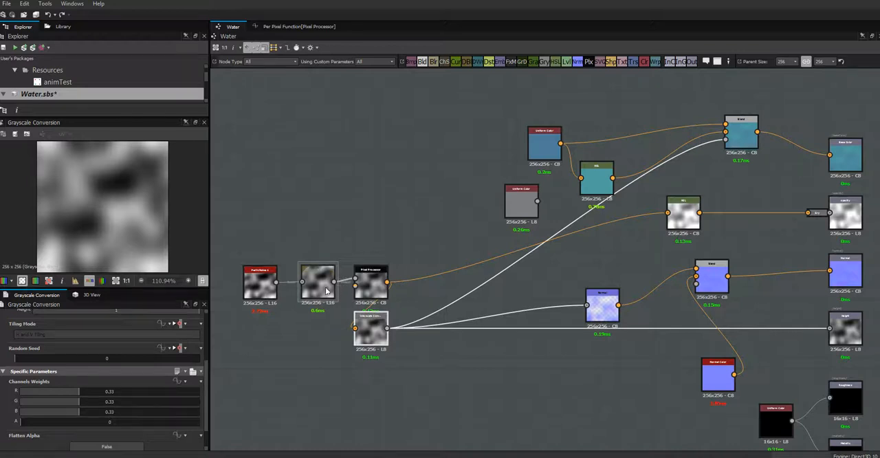
left_click_drag(325, 292, 319, 315)
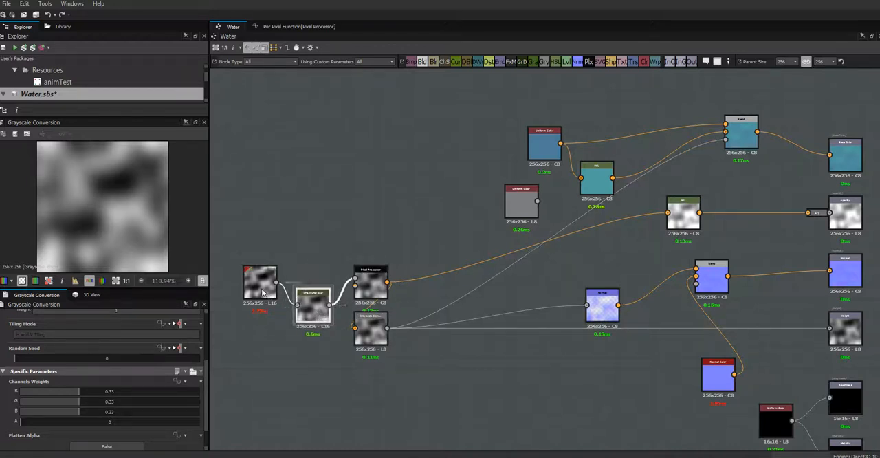
left_click_drag(261, 292, 264, 311)
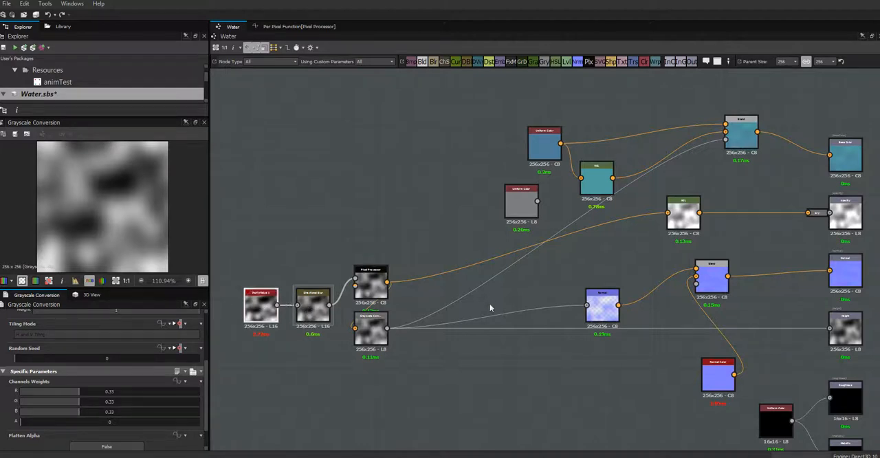
middle_click_drag(506, 348, 447, 324)
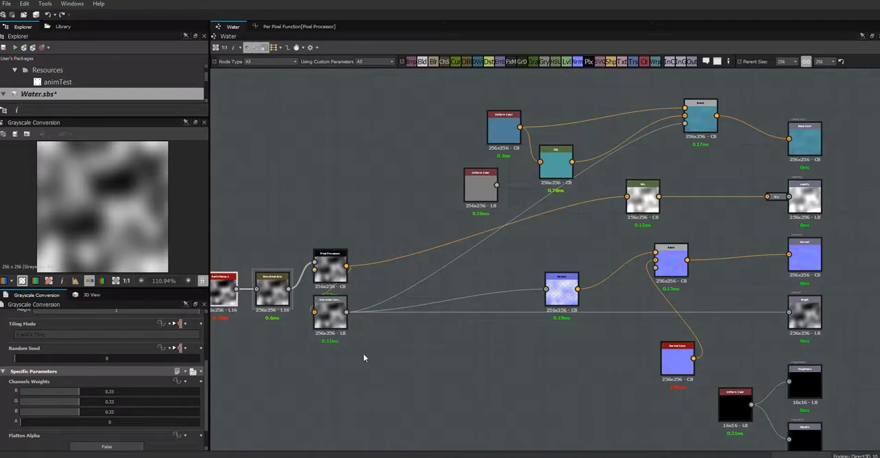
middle_click_drag(449, 364, 458, 376)
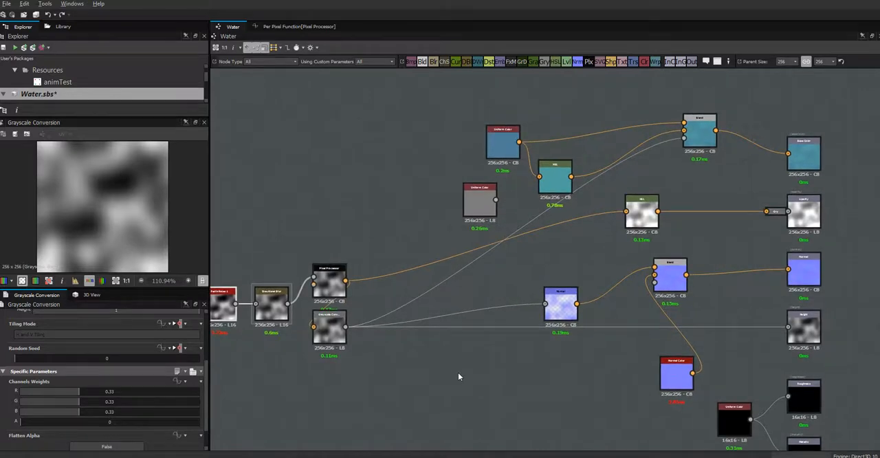
Step: Set the Normal Color node's relative output width and height to -4 and dock it to the Blend node's input
left_click(673, 379)
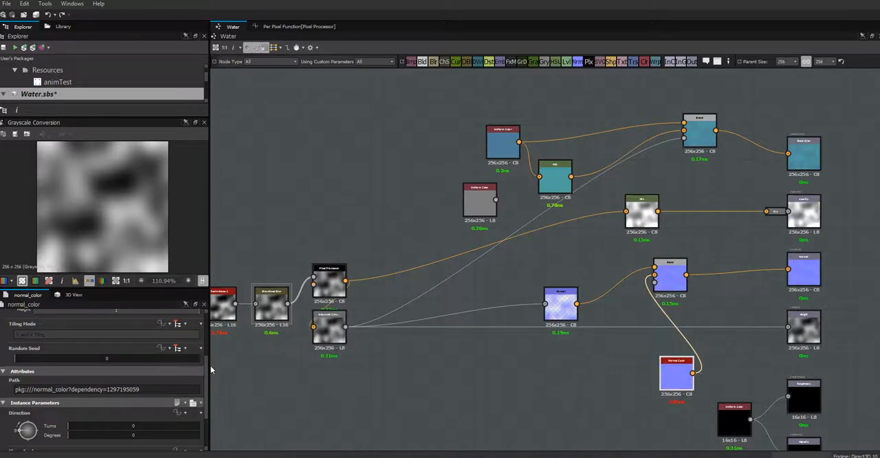
scroll(94, 344, "up", 3)
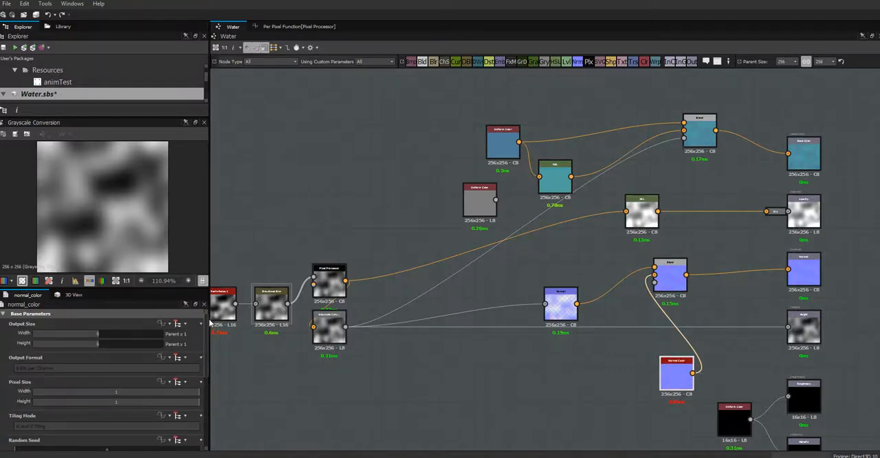
left_click(77, 338)
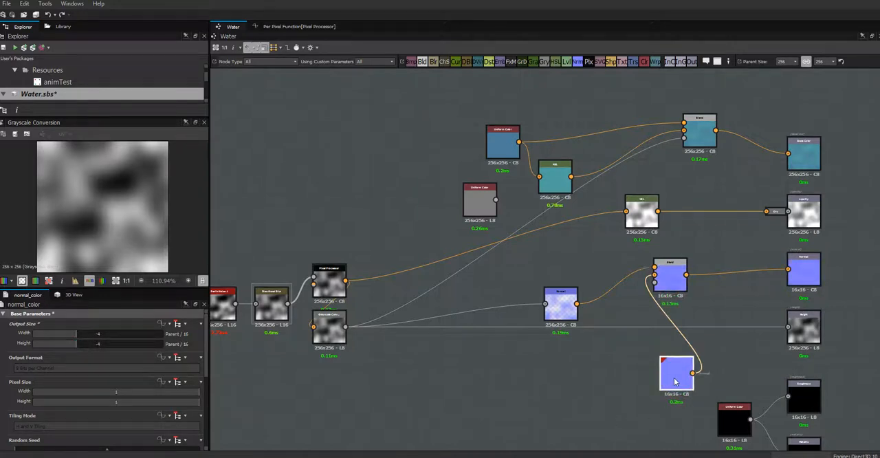
key("Delete")
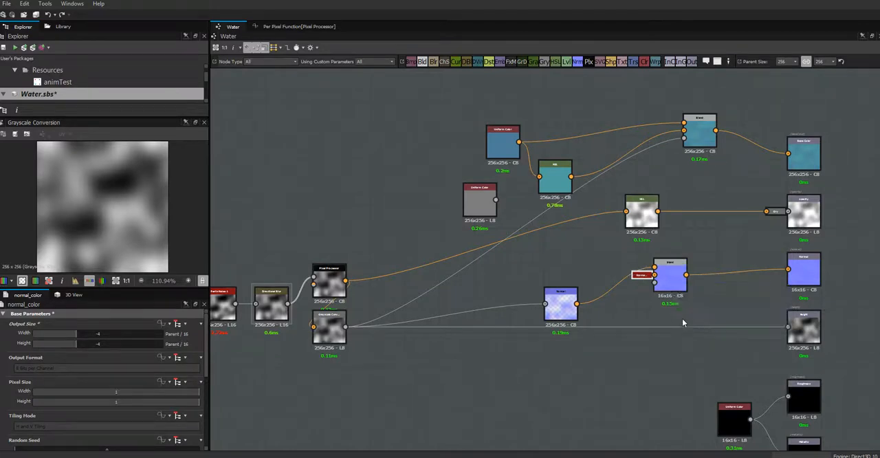
Step: Set the normal Blend node's relative output width and height to 4, giving Input x 16
left_click(667, 285)
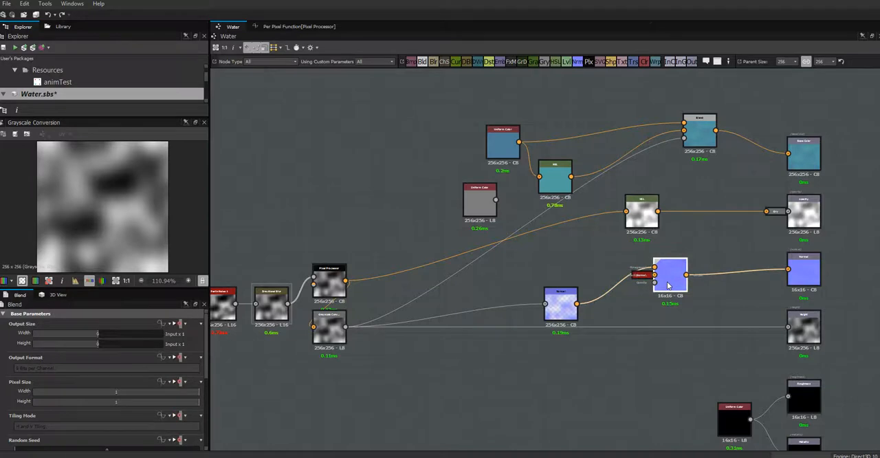
left_click(123, 334)
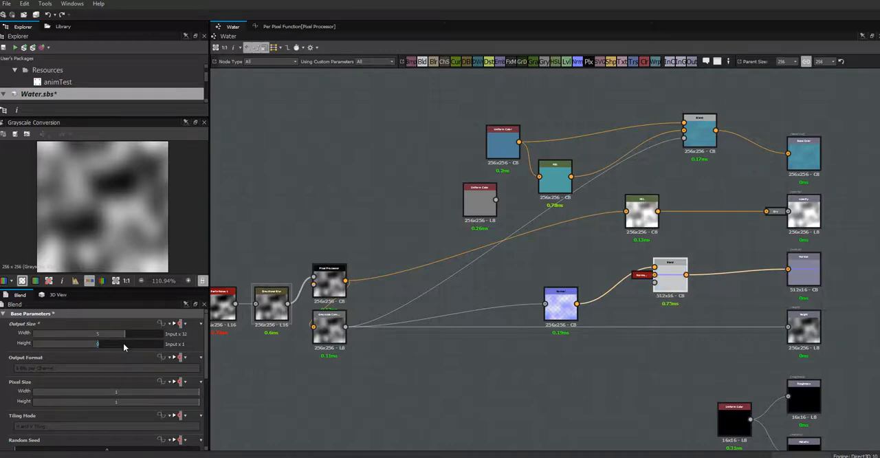
left_click(124, 344)
left_click(120, 334)
left_click(121, 343)
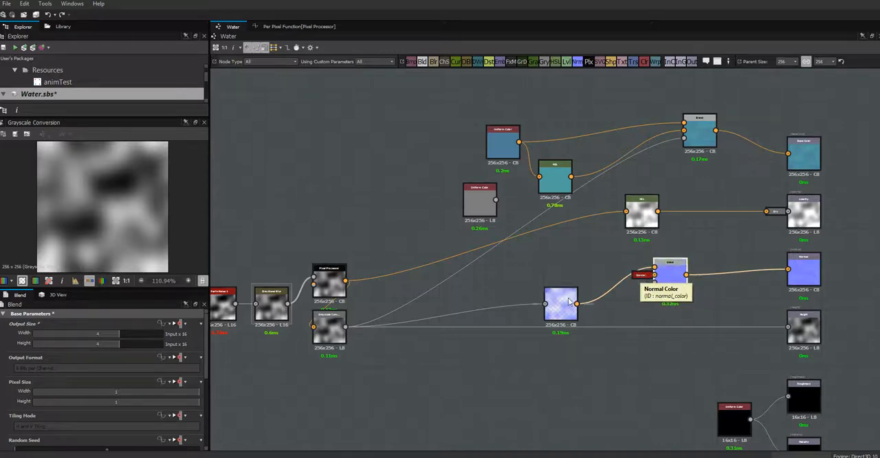
Step: Insert a Blur node between the Normal and Blend nodes, line up the three nodes, and preview the Blur output
left_click_drag(565, 306, 577, 250)
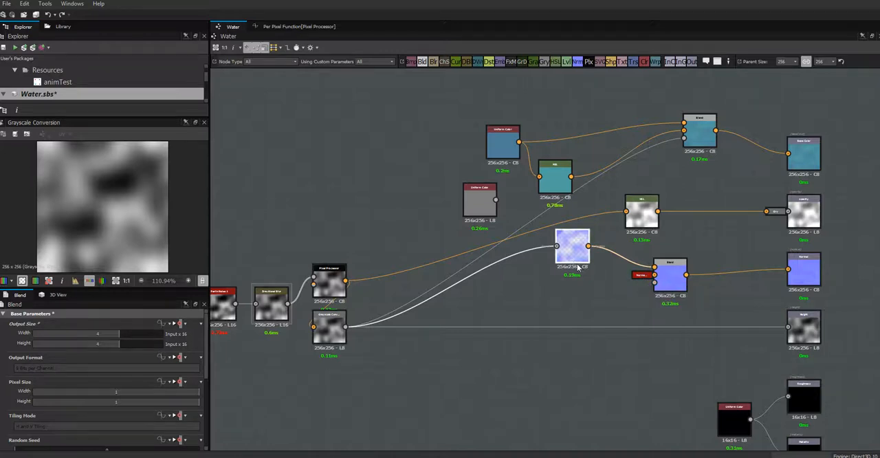
left_click_drag(573, 257, 579, 280)
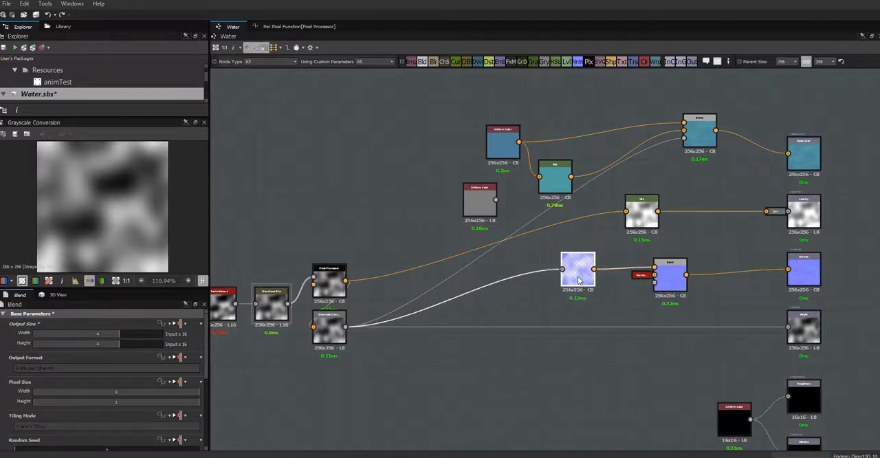
left_click(672, 273)
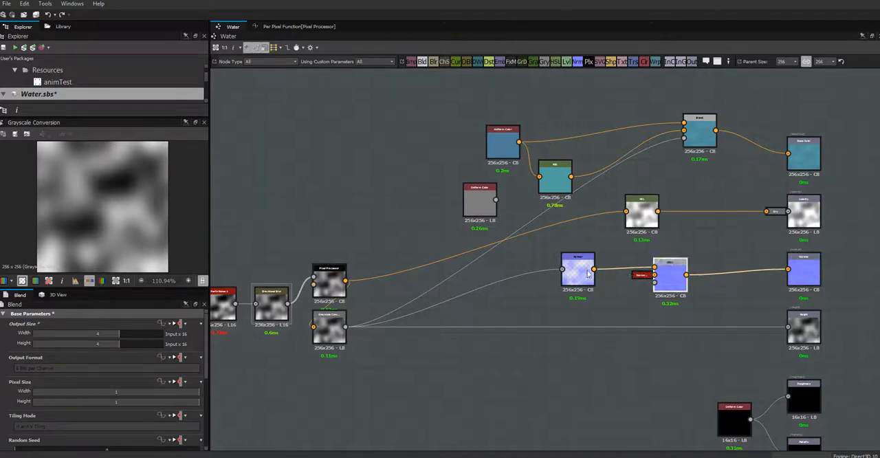
left_click_drag(578, 271, 583, 262)
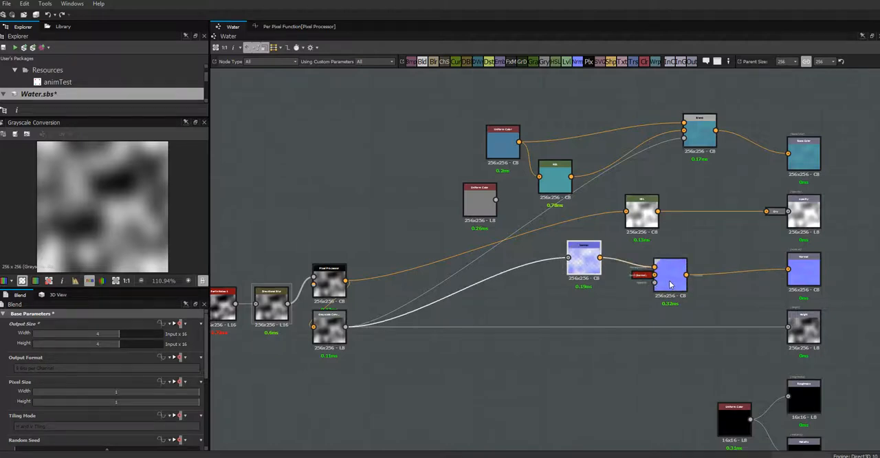
mouse_move(655, 283)
left_mouse_down()
mouse_move(656, 297)
mouse_move(656, 288)
left_mouse_up()
left_click_drag(596, 270, 518, 293)
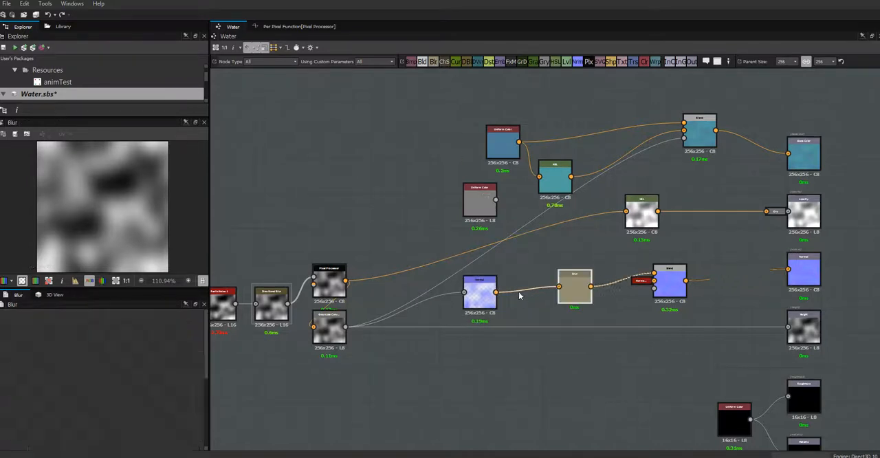
double_click(576, 292)
left_click_drag(576, 292, 530, 302)
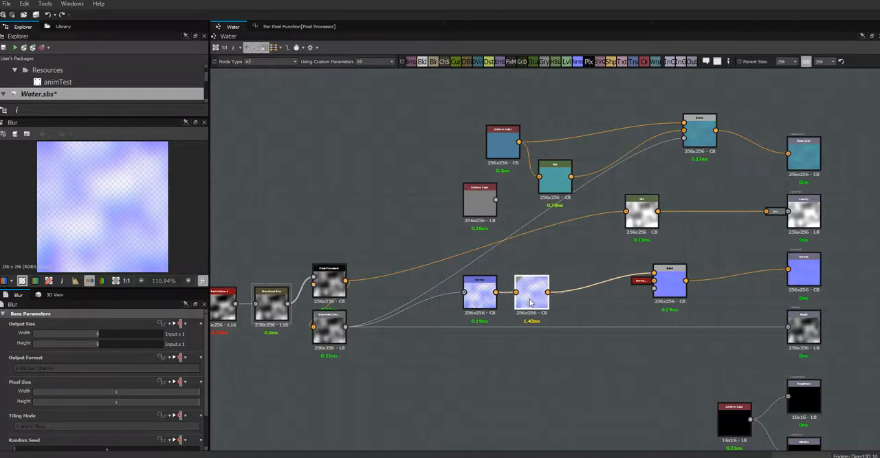
Step: Set the Normal node's intensity to 17.72
left_click_drag(207, 386, 207, 428)
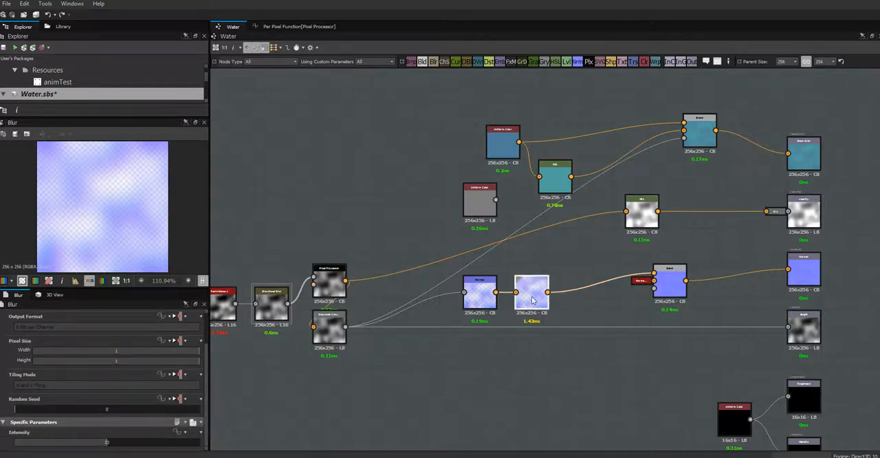
left_click(475, 298)
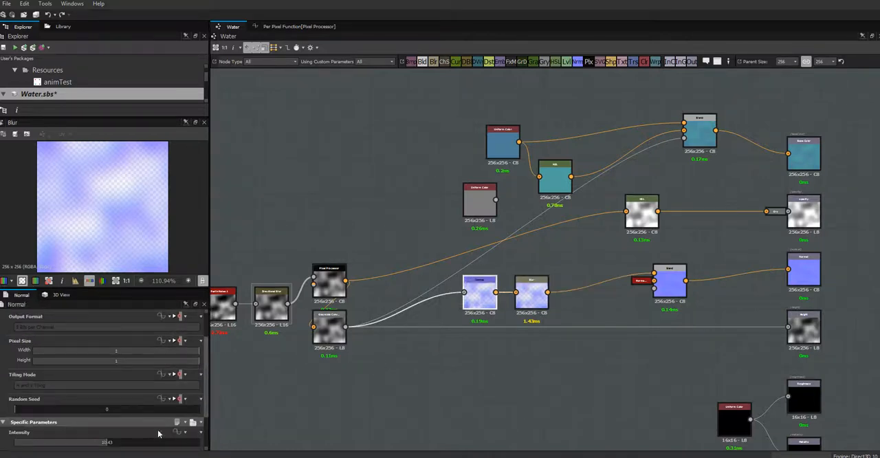
left_click_drag(105, 448, 158, 448)
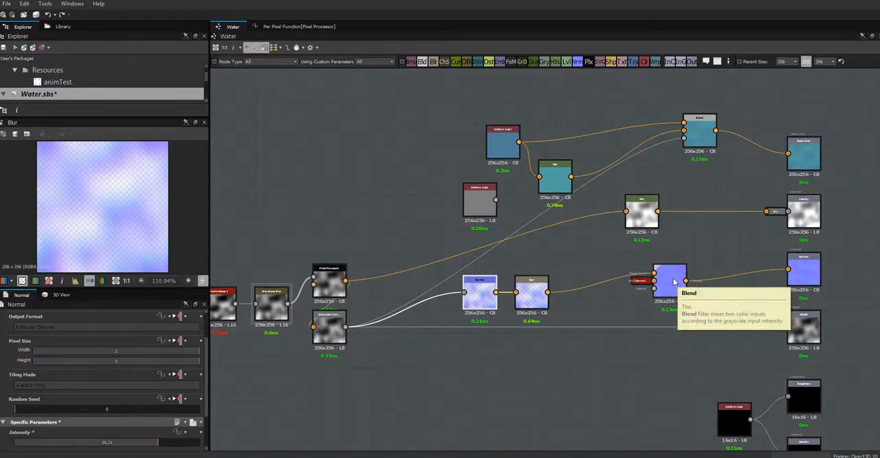
left_click(171, 443)
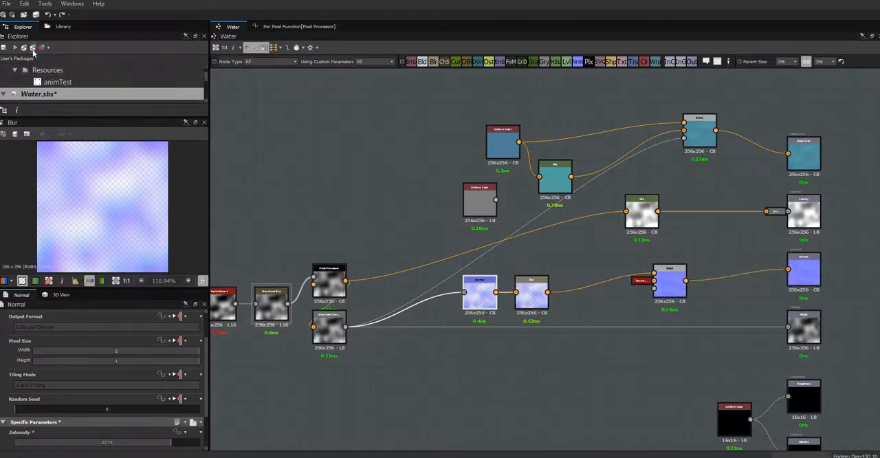
Step: Save and republish the Water package, and inspect the blurred normals on the plane in Unity from a rotated viewpoint
key("ctrl+s")
key("alt+Tab")
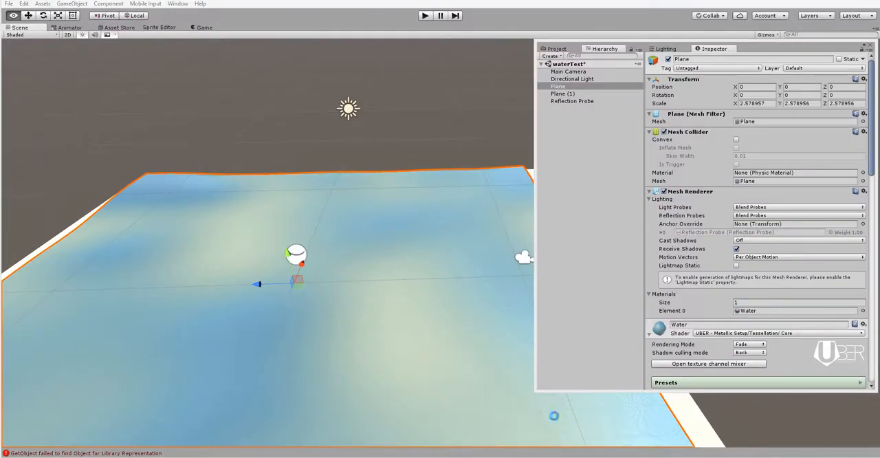
left_click_drag(373, 305, 485, 344, "alt")
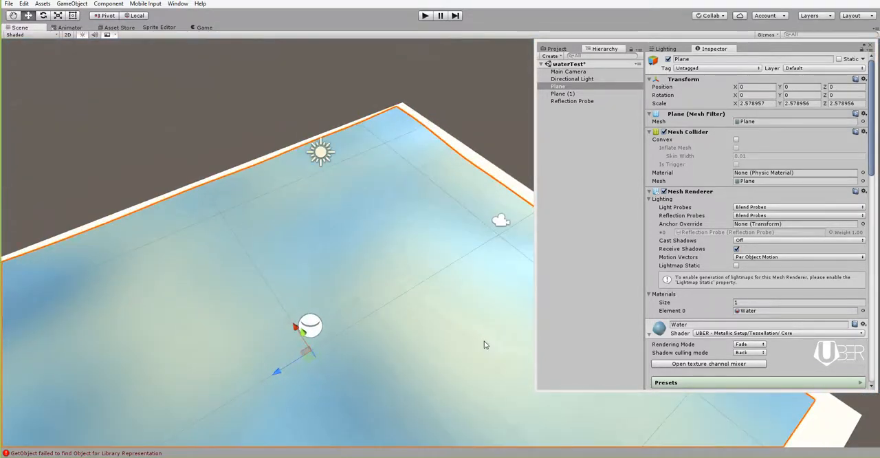
Step: Switch back to Substance Designer and set the Blur node's intensity to 4.56
key("alt+Tab")
left_click(533, 290)
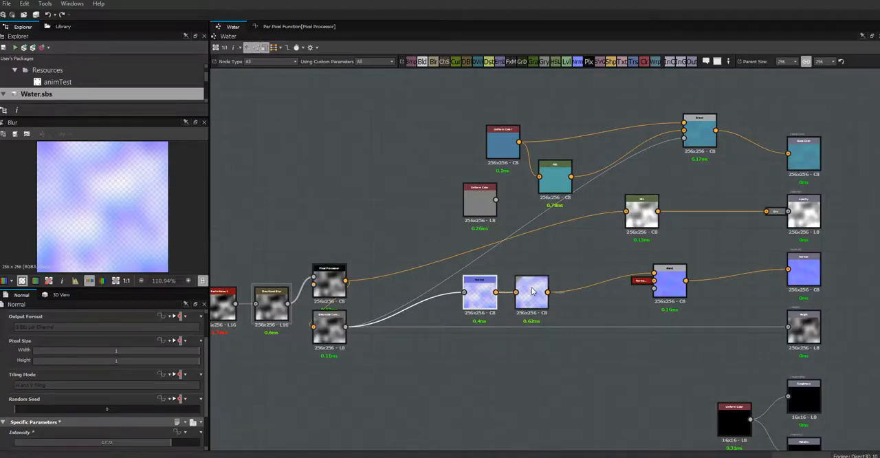
left_click_drag(91, 449, 58, 449)
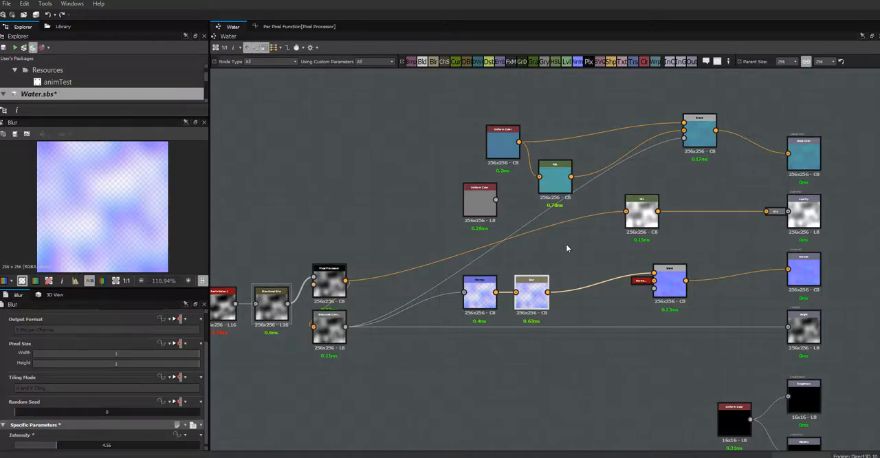
Step: Save the Water package, switch to Unity, and inspect the plane's updated normals from a lower viewpoint
key("ctrl+s")
key("alt+Tab")
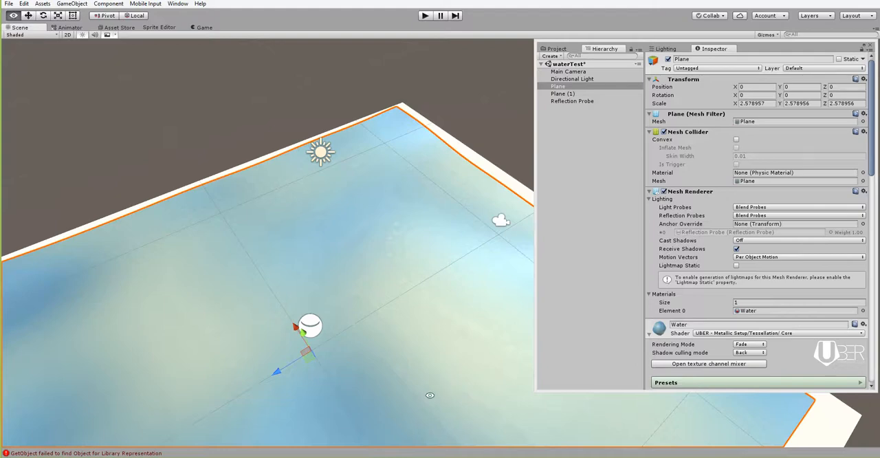
left_click_drag(455, 385, 442, 351, "alt")
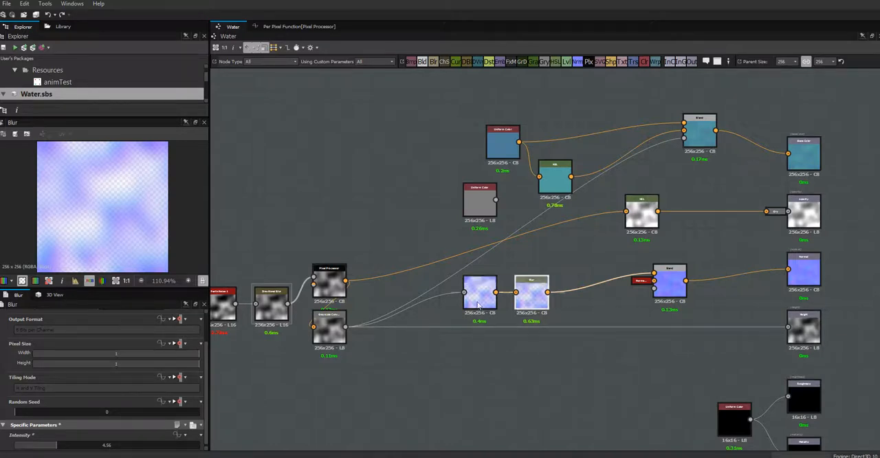
Step: Move the Normal node closer to the Blur node in Substance Designer, and view the plane from above back in Unity
left_click_drag(482, 301, 488, 300)
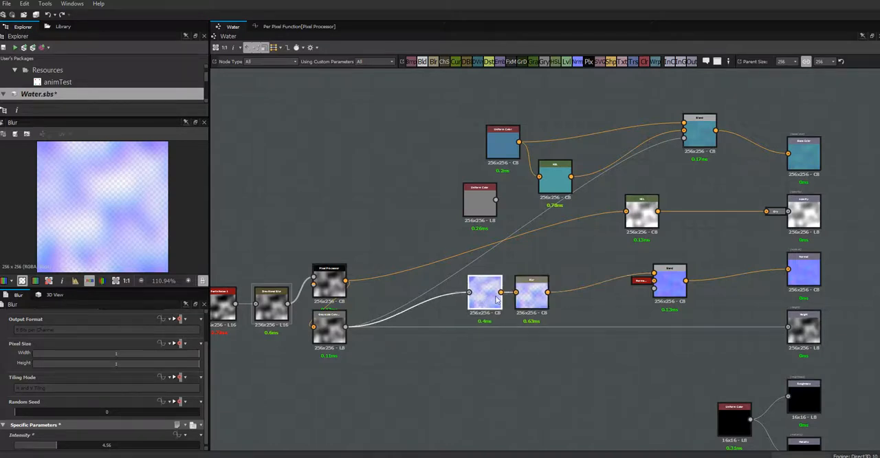
left_click(543, 302)
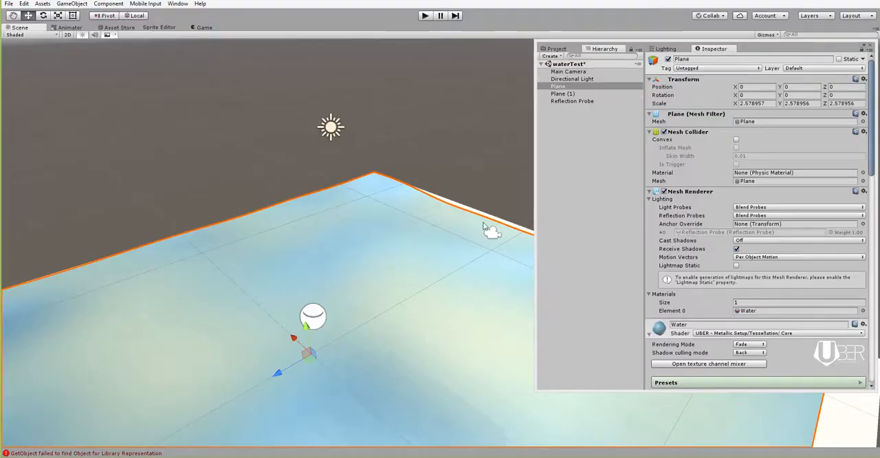
left_click_drag(414, 314, 261, 387, "alt")
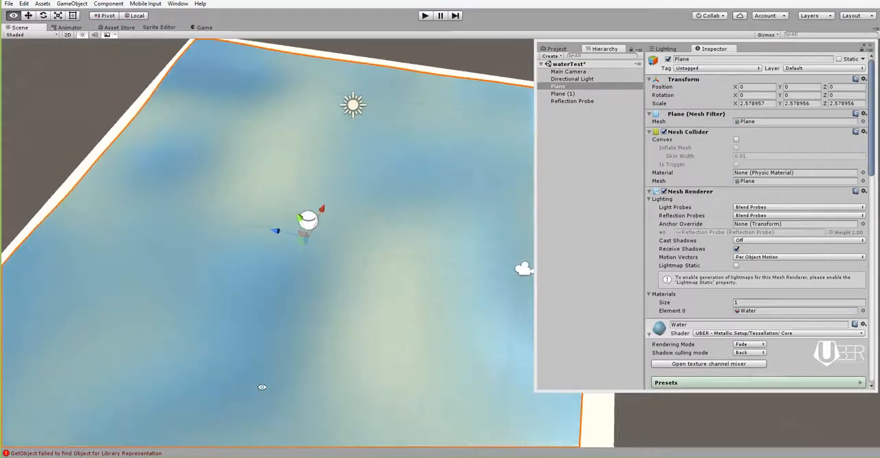
Step: Run the Unity scene, inspect the moving water in the Scene view with the floating Inspector window shifted aside, and stop playback
left_click(424, 15)
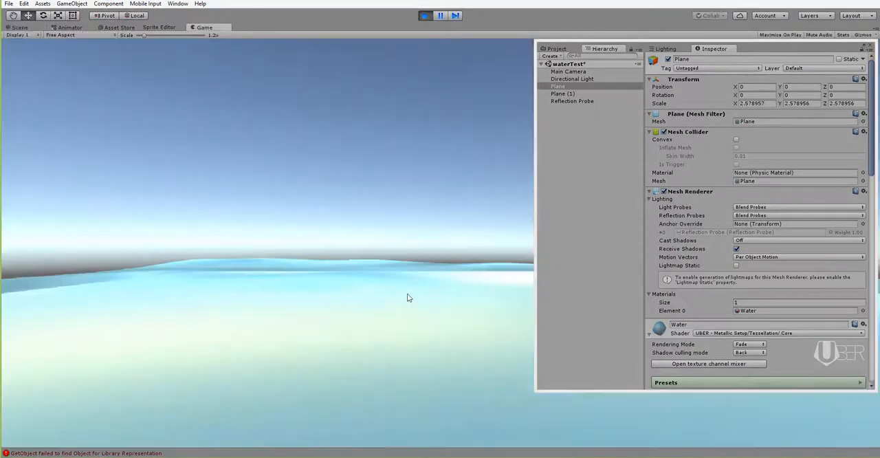
left_click(20, 27)
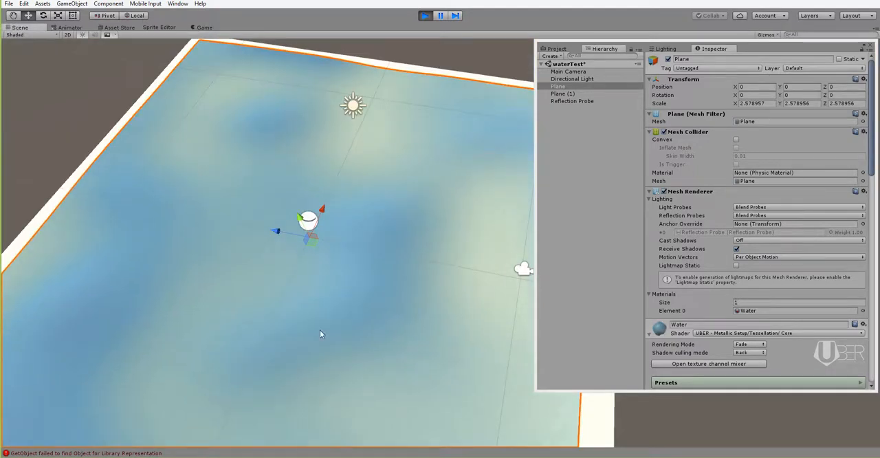
left_click_drag(320, 330, 371, 351, "alt")
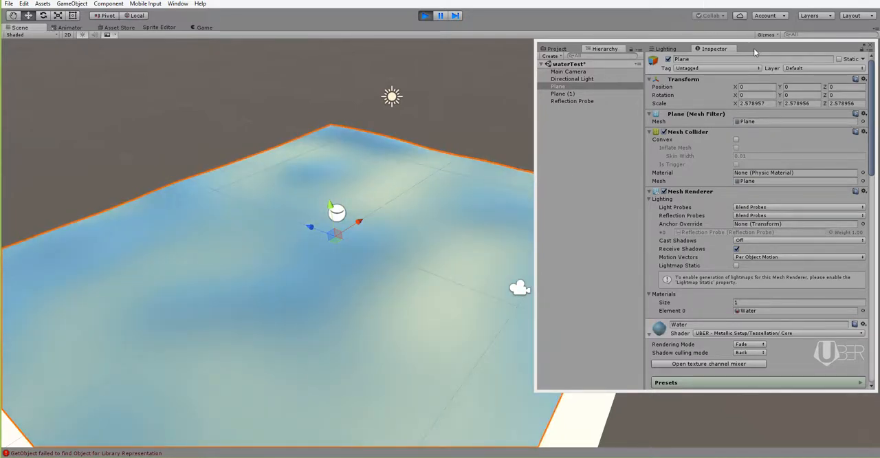
left_click_drag(753, 48, 827, 51)
left_click_drag(438, 317, 454, 351, "alt")
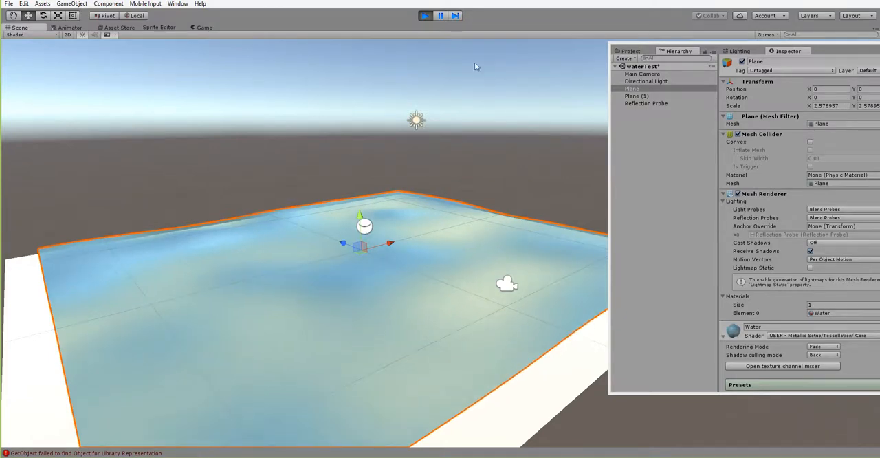
left_click(425, 16)
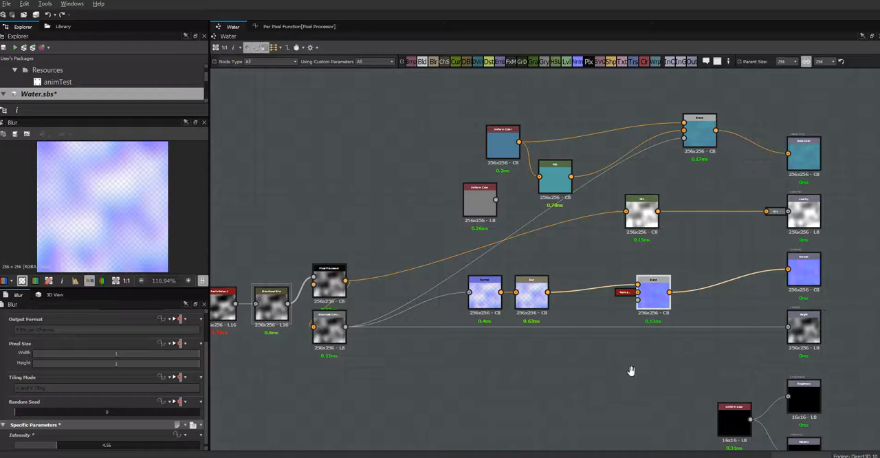
Step: In Substance Designer, move the opacity HSL node beside the Opacity output and shift the blue Uniform Color and its HSL away from their Blend
middle_click_drag(631, 371, 587, 443)
left_click_drag(596, 287, 684, 287)
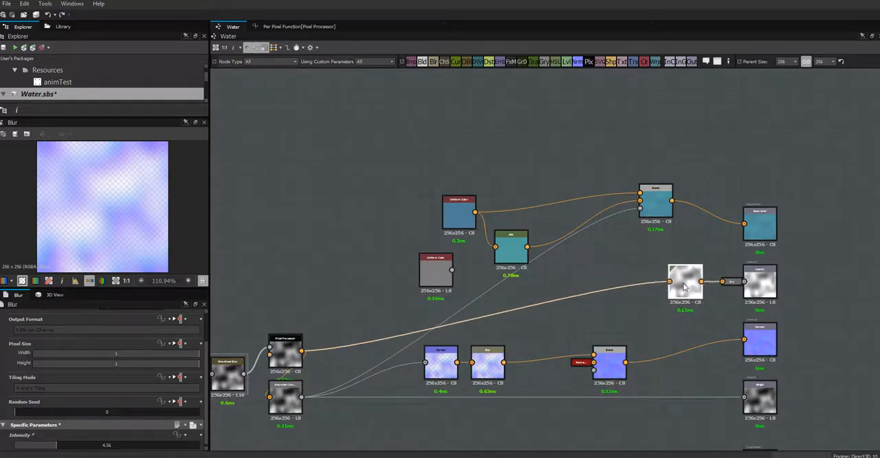
left_click_drag(454, 211, 365, 143)
left_click_drag(497, 243, 403, 198)
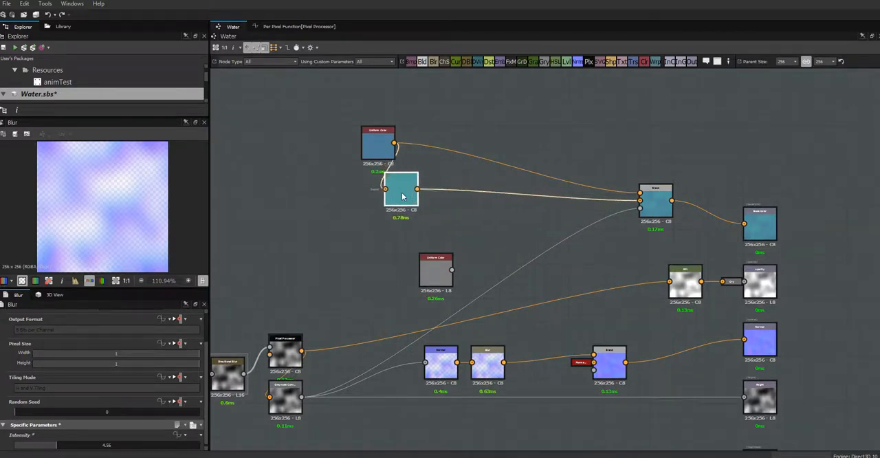
Step: Delete the unconnected grey Uniform Color node, and stack the blue Uniform Color and its HSL node together above the rest of the graph
left_click(437, 272)
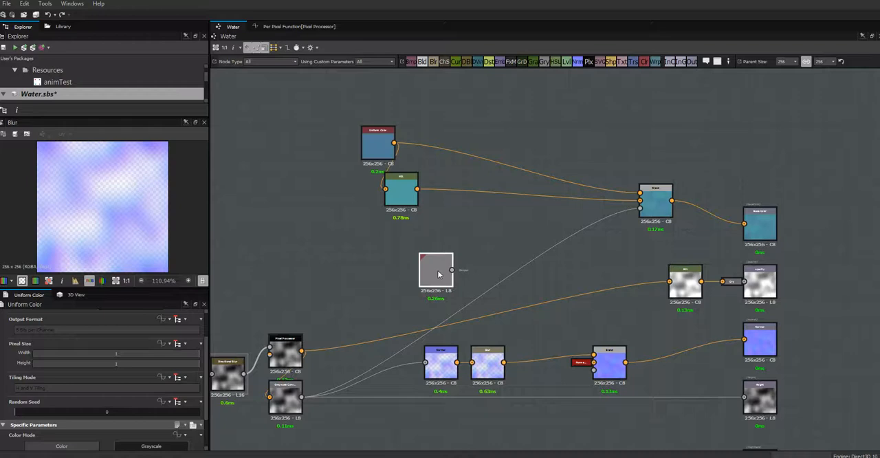
key("Delete")
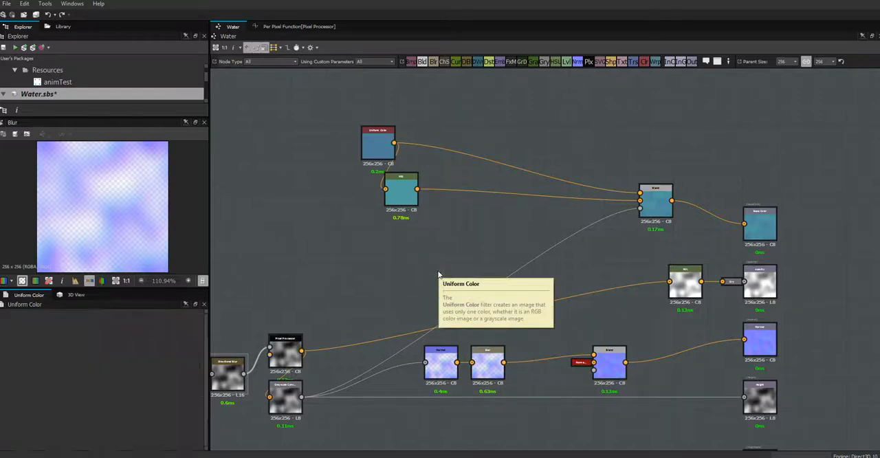
left_click_drag(377, 147, 285, 147)
left_click_drag(409, 191, 302, 183)
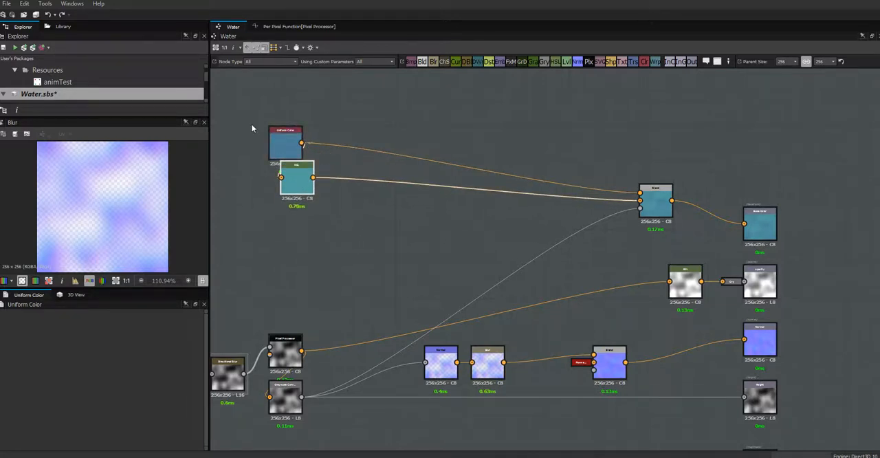
left_click_drag(252, 130, 406, 120)
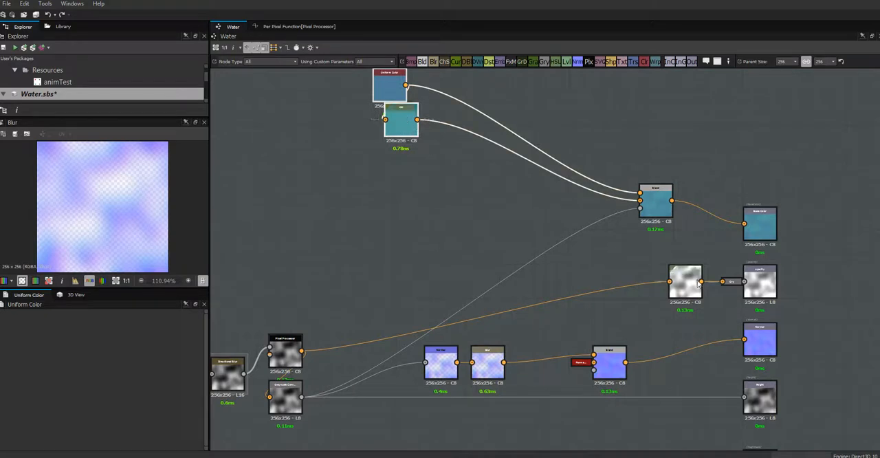
Step: Move the noise, Directional Blur, Pixel Processor and Grayscale Conversion nodes together, farther from the Normal node
middle_click_drag(721, 239, 753, 123)
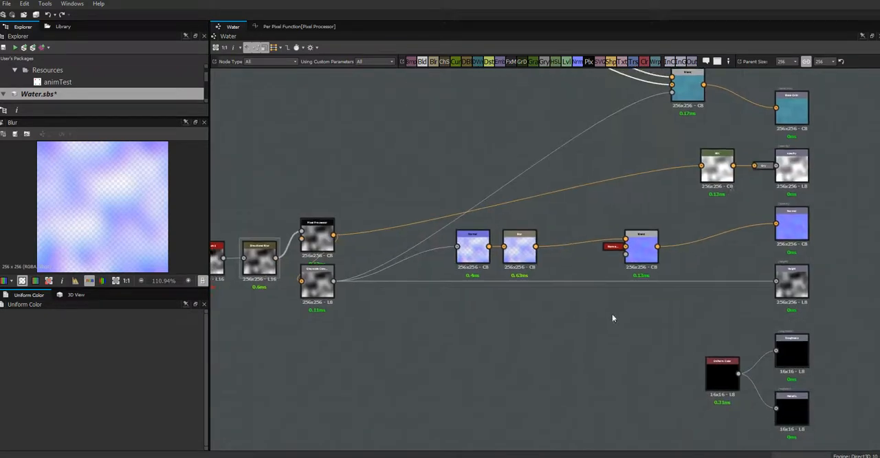
middle_click_drag(593, 325, 749, 275)
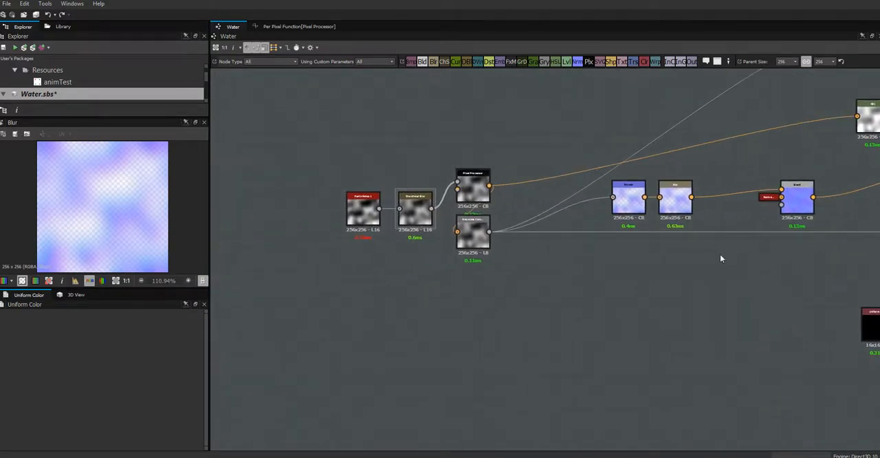
left_click_drag(512, 155, 318, 306)
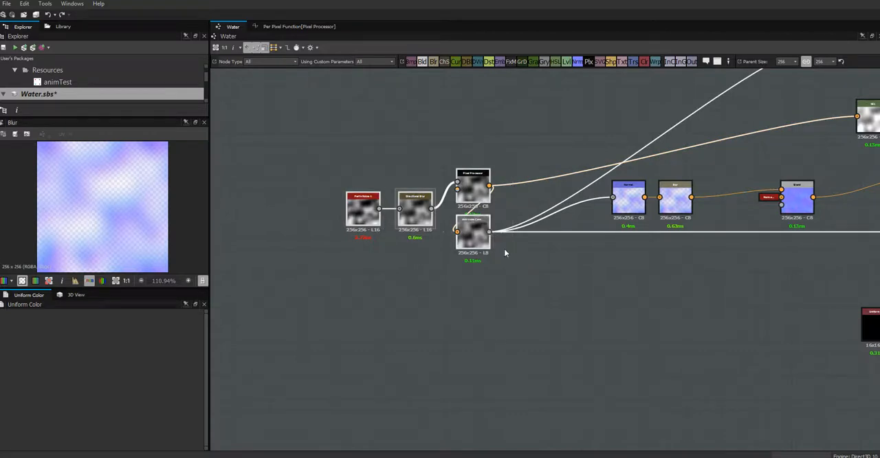
middle_click_drag(516, 295, 381, 359)
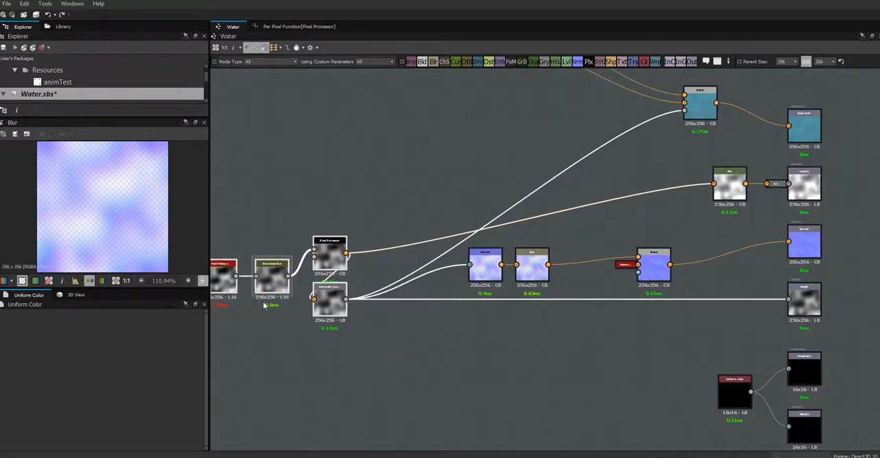
left_click_drag(310, 307, 265, 278)
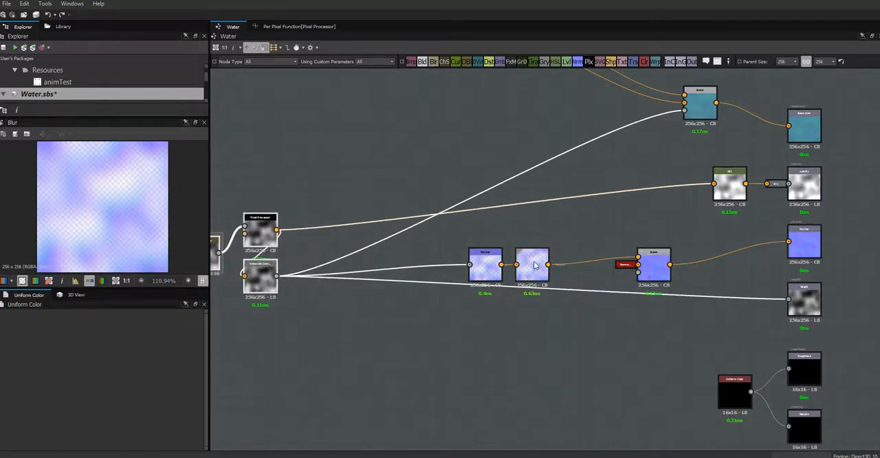
Step: Line up the Normal, Blur and Blend nodes in a tight row, and move the row clear of the Grayscale Conversion node
left_click_drag(490, 269, 384, 267)
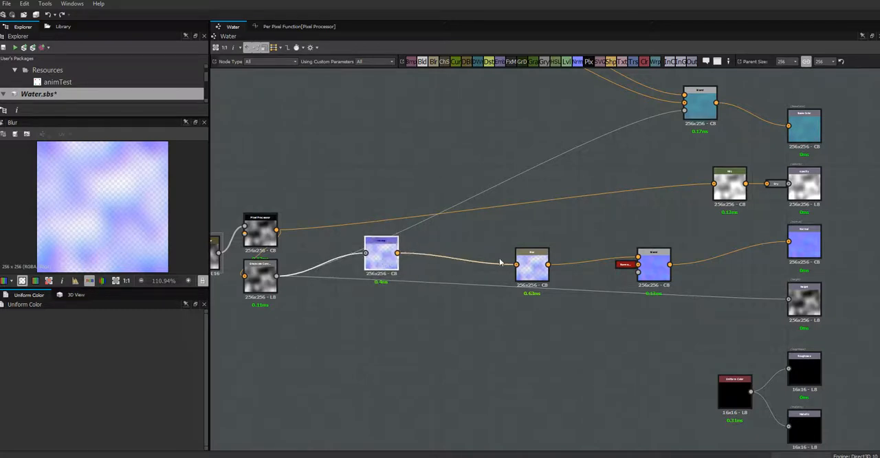
left_click_drag(507, 264, 409, 251)
left_click(394, 265)
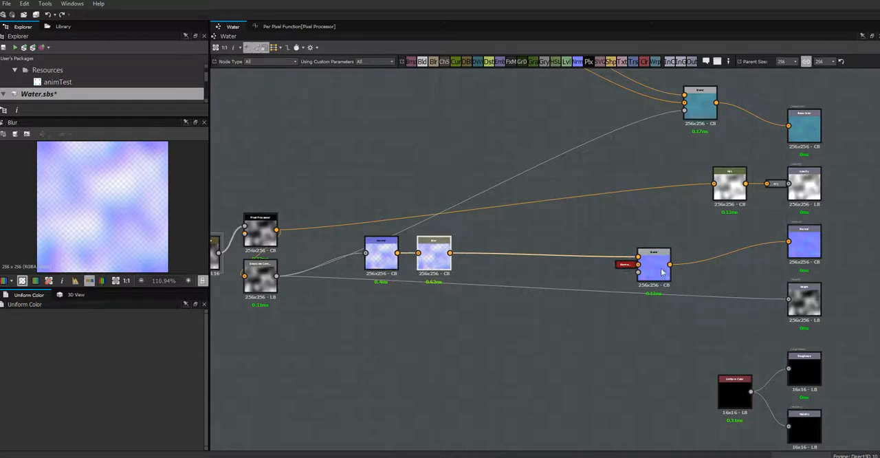
left_click_drag(648, 271, 497, 260)
middle_click_drag(496, 311, 666, 308)
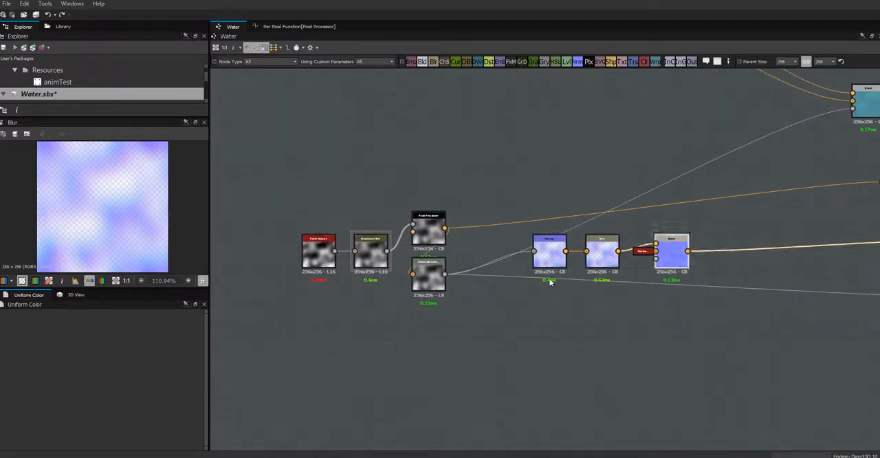
left_click_drag(555, 257, 691, 256)
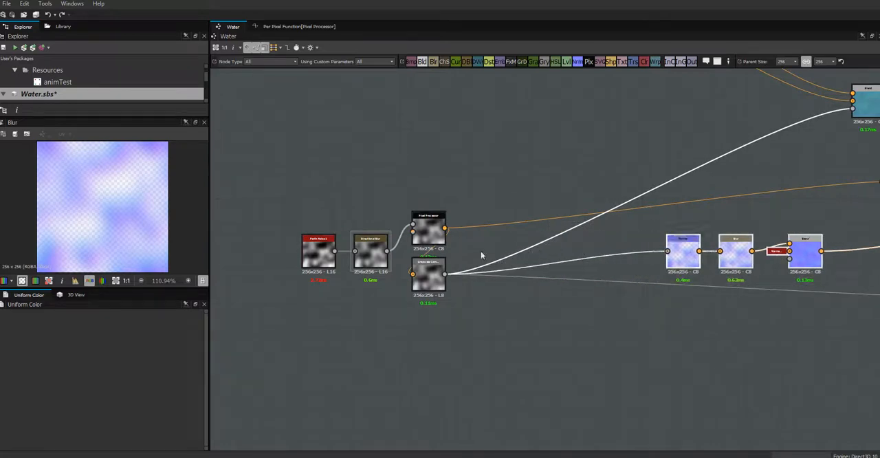
Step: Space the Pixel Processor and Grayscale Conversion nodes farther apart, then duplicate the Pixel Processor and place the copy above the original
left_click(430, 233)
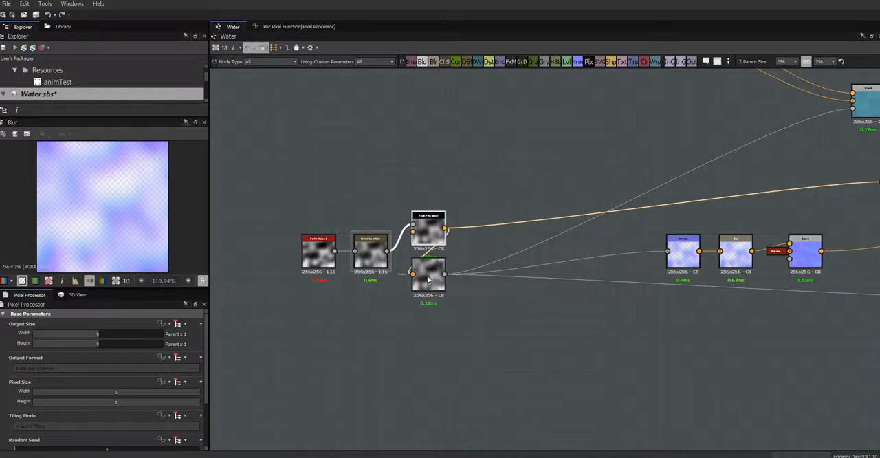
left_click_drag(427, 278, 430, 311)
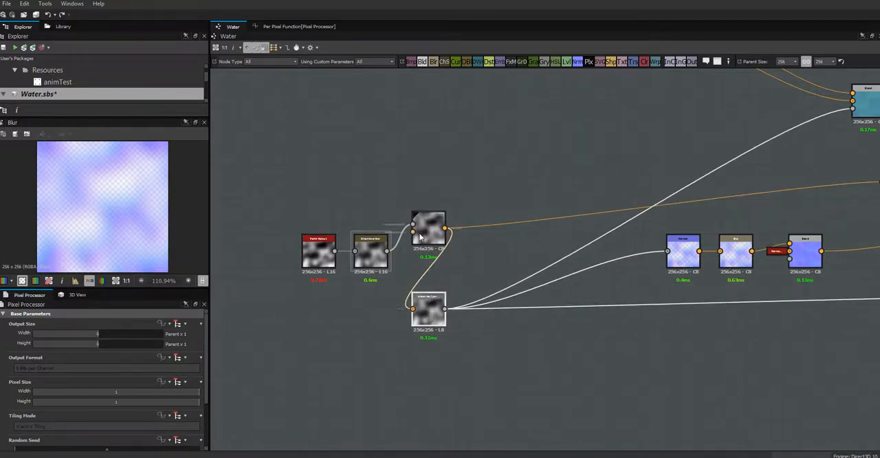
left_click_drag(422, 231, 422, 246)
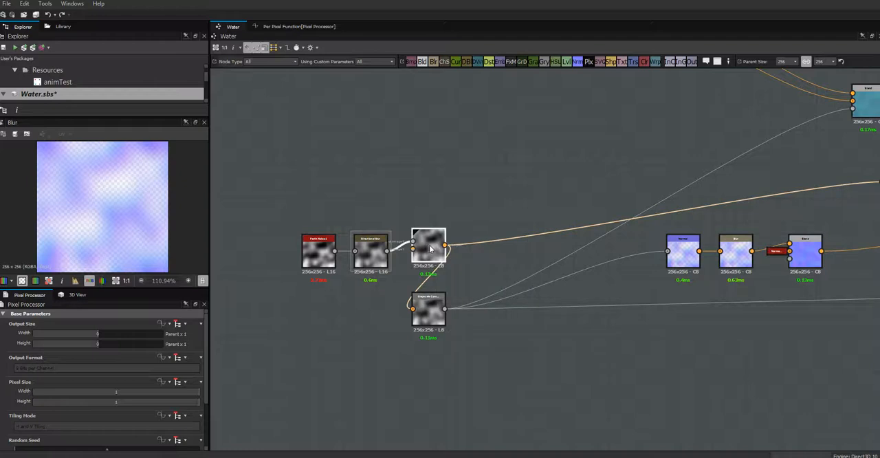
key("ctrl+d")
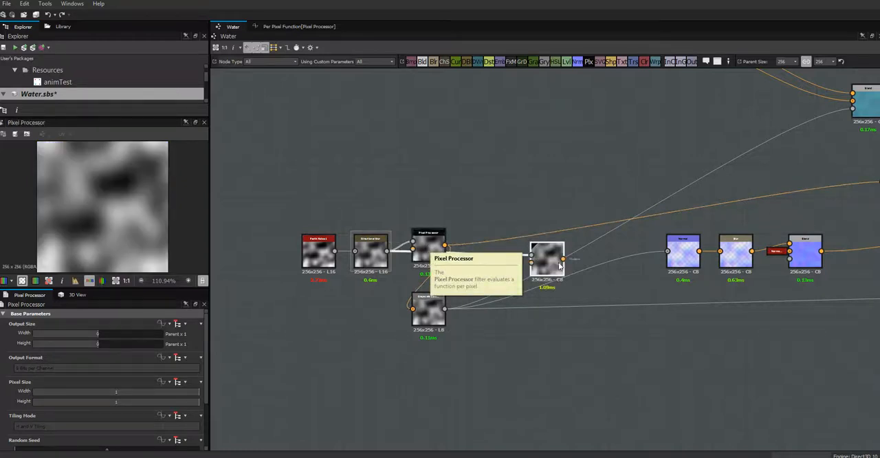
left_click_drag(549, 270, 432, 201)
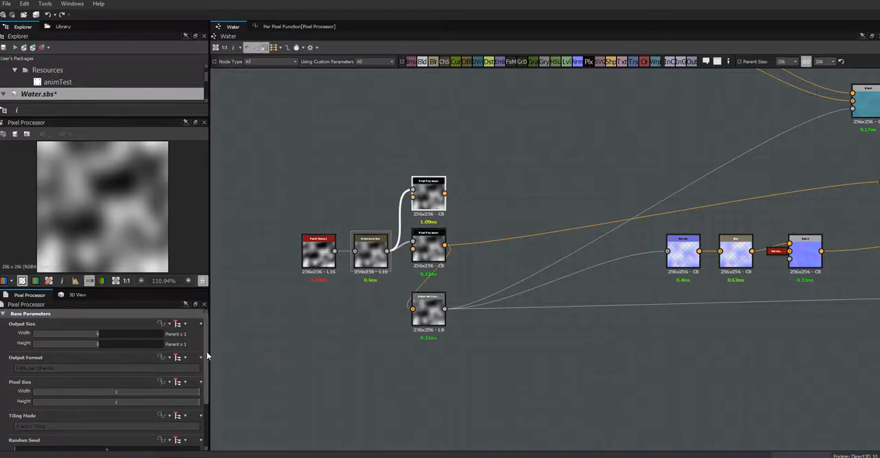
Step: Open the duplicated Pixel Processor's per pixel function, and move the waveAmp, waveFreq, Wave and Vector nodes away from the Add node
left_click_drag(207, 351, 204, 399)
left_click(130, 441)
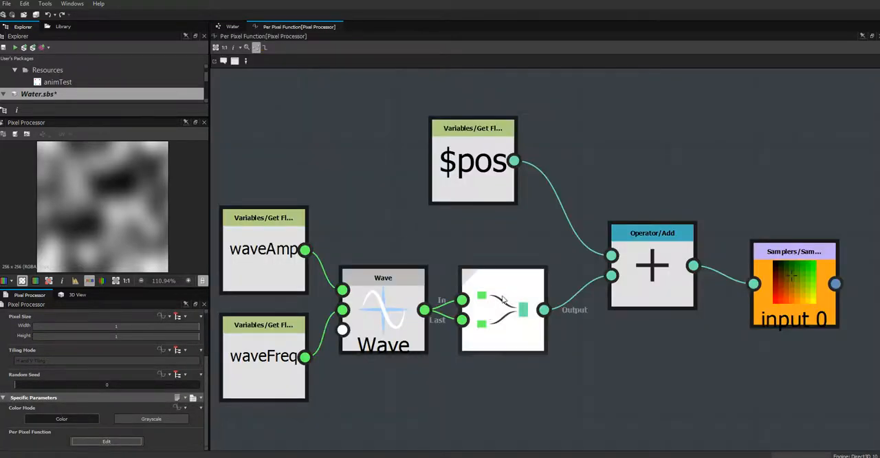
scroll(624, 251, "down", 2)
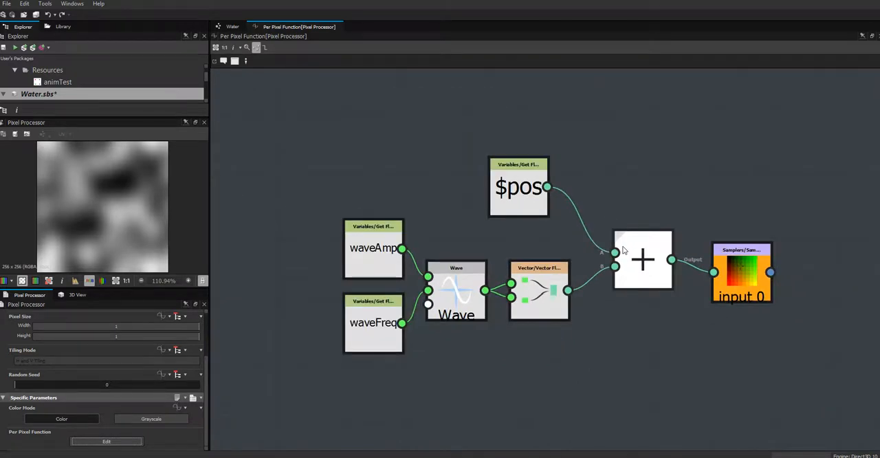
scroll(623, 251, "down", 1)
left_click_drag(382, 227, 465, 335)
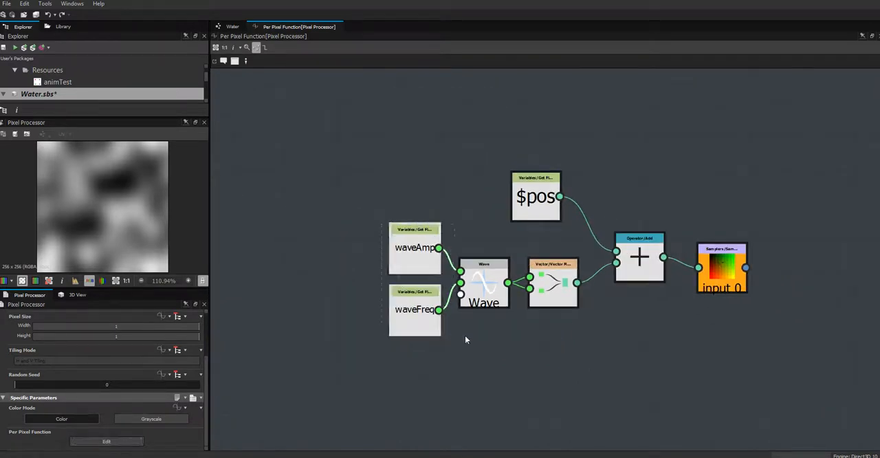
left_click_drag(472, 296, 350, 295)
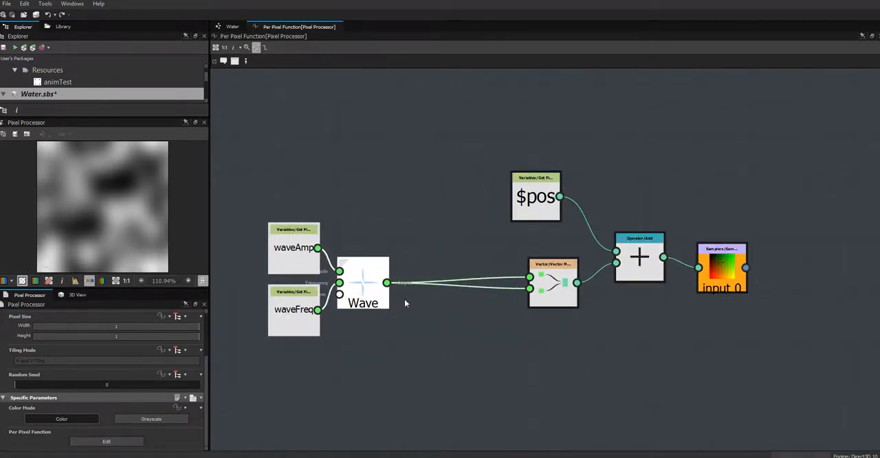
left_click_drag(549, 283, 446, 283)
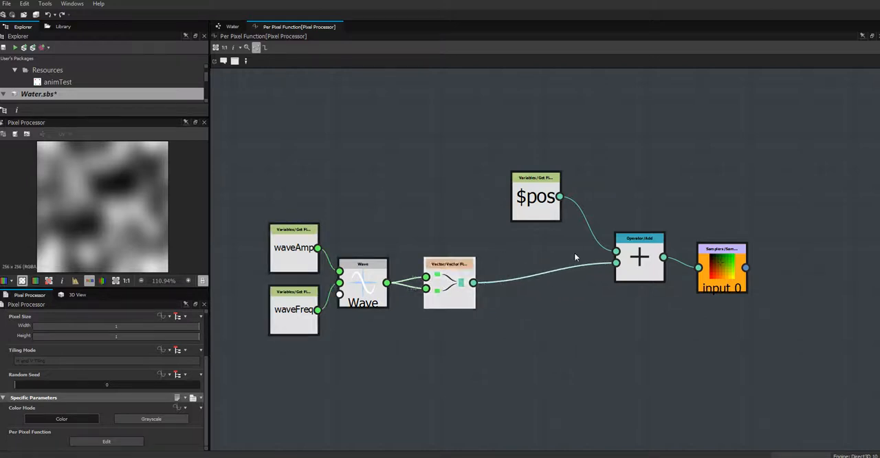
Step: Move the $pos and Add nodes higher, clear of the Wave and Vector nodes, and shift the input 0 sampler slightly
left_click_drag(543, 198, 578, 215)
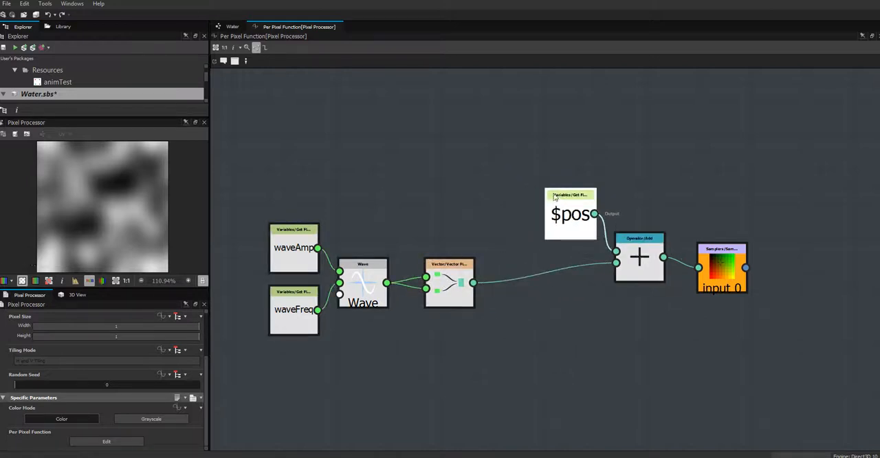
left_click_drag(518, 163, 581, 184)
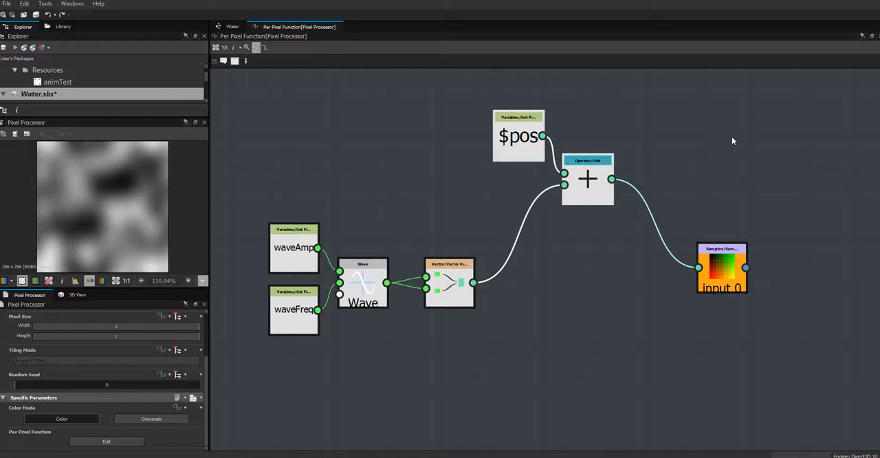
left_click(726, 273)
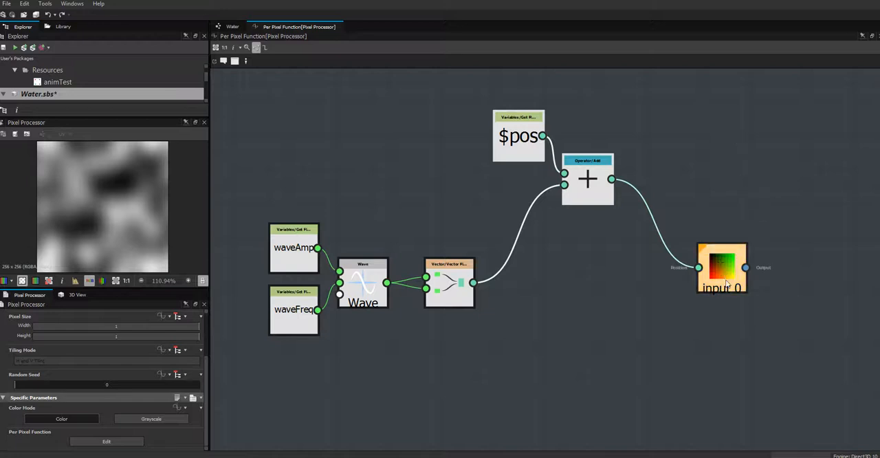
left_click_drag(729, 273, 733, 288)
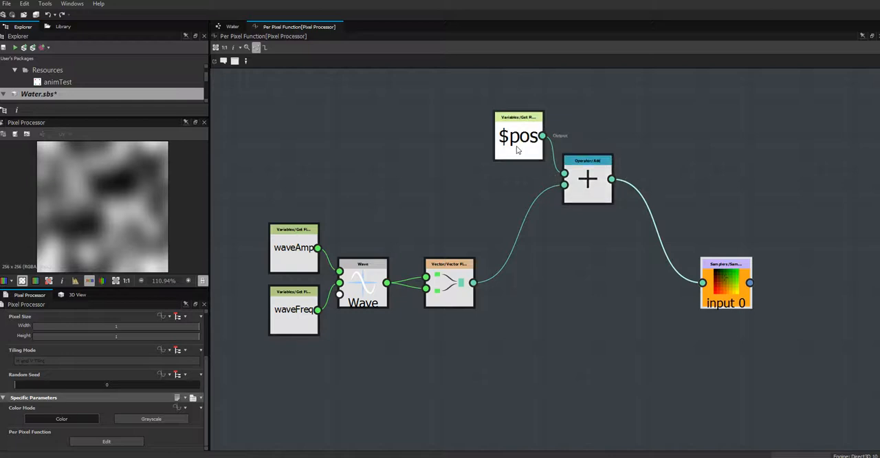
left_click_drag(517, 145, 511, 118)
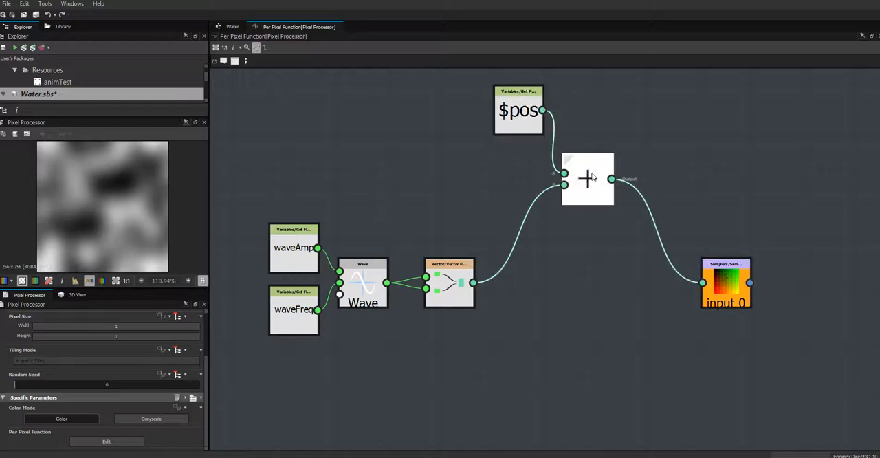
left_click_drag(588, 185, 589, 150)
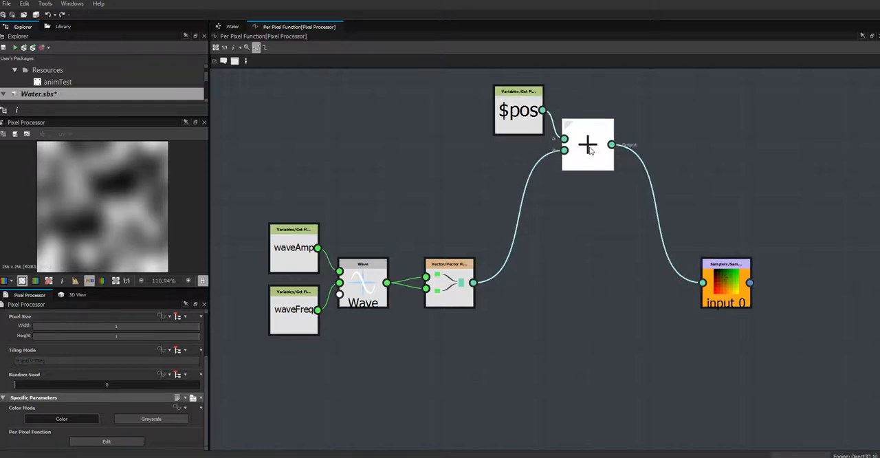
left_click_drag(589, 149, 606, 184)
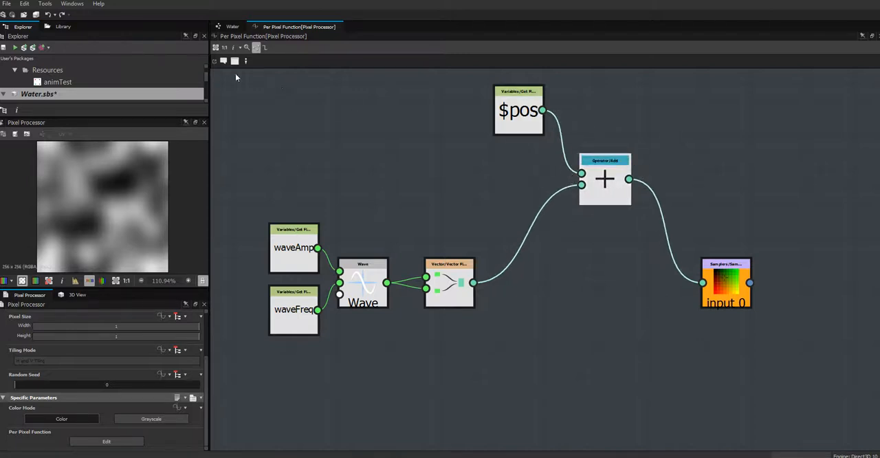
Step: Find the rotate_position function in the library, add it beside the $pos node, and connect $pos to its position input
left_click(62, 26)
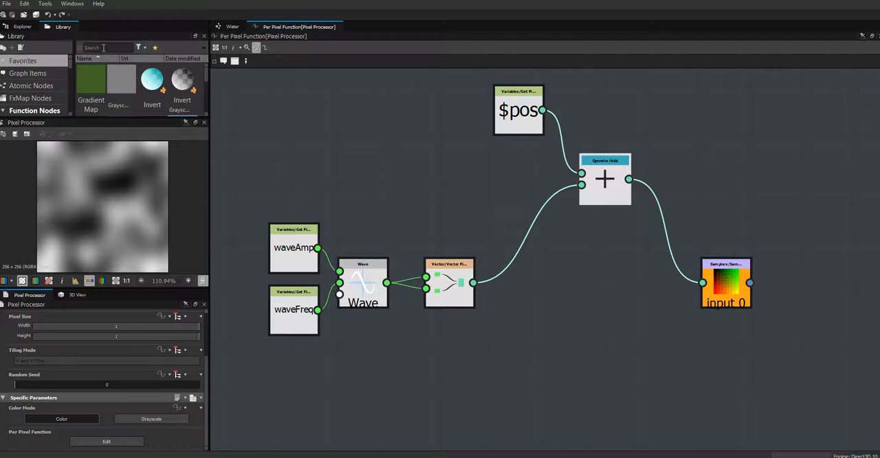
type("roto")
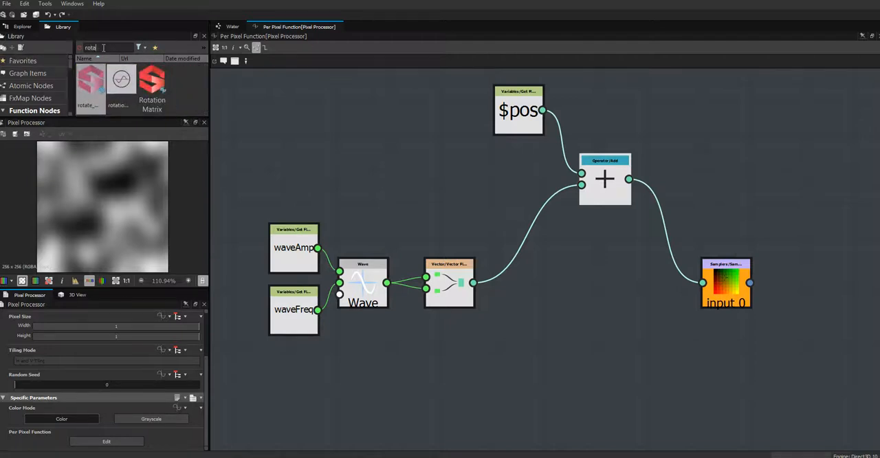
left_click_drag(90, 86, 701, 130)
left_click_drag(614, 186, 659, 227)
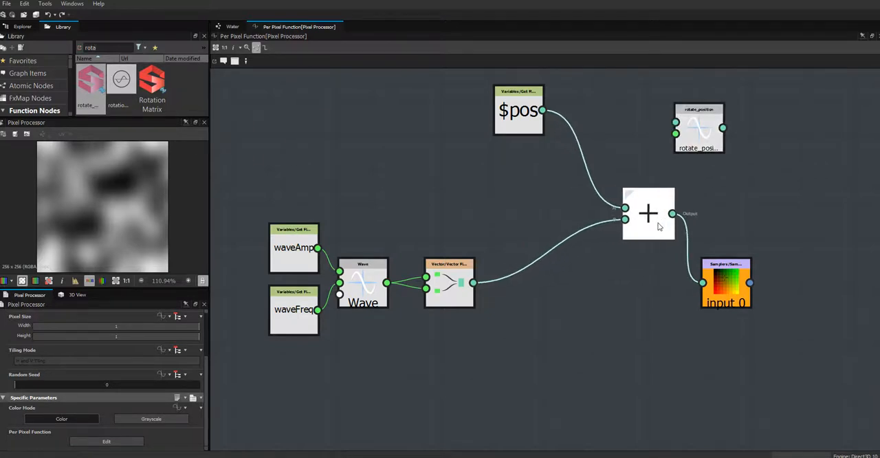
left_click_drag(710, 126, 633, 126)
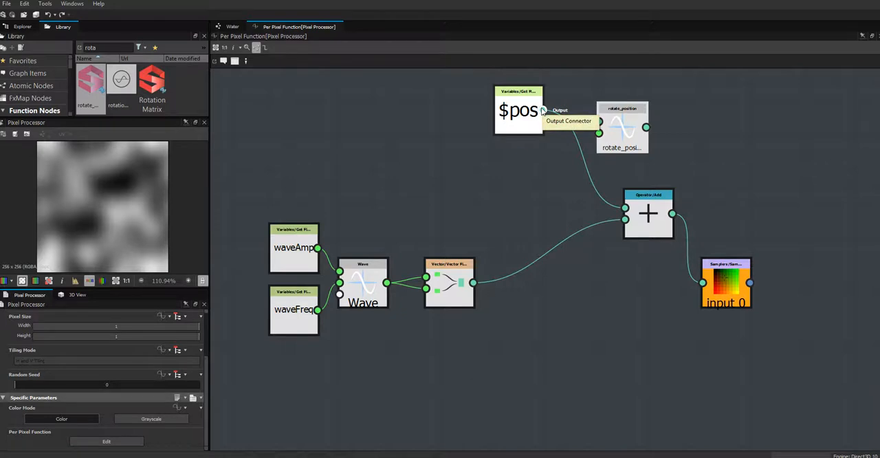
left_click_drag(541, 110, 599, 122)
left_click(624, 126)
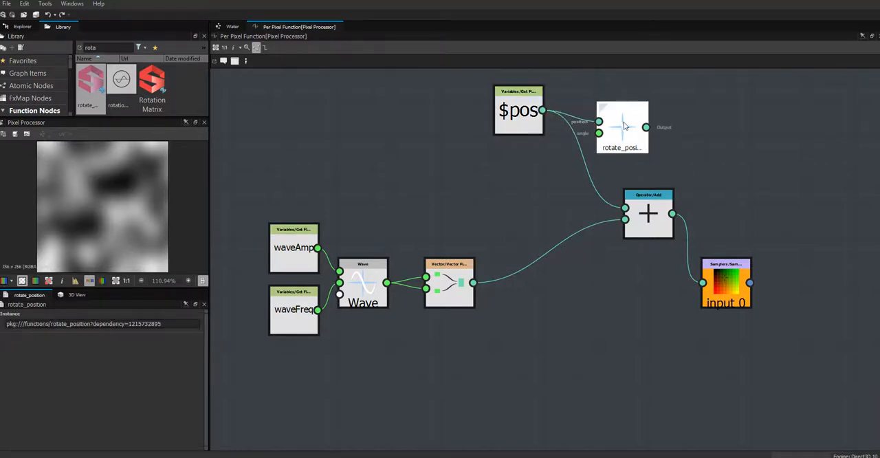
Step: Add a constant Float2 node and a Get Float variable node below the $pos node
right_click(509, 173)
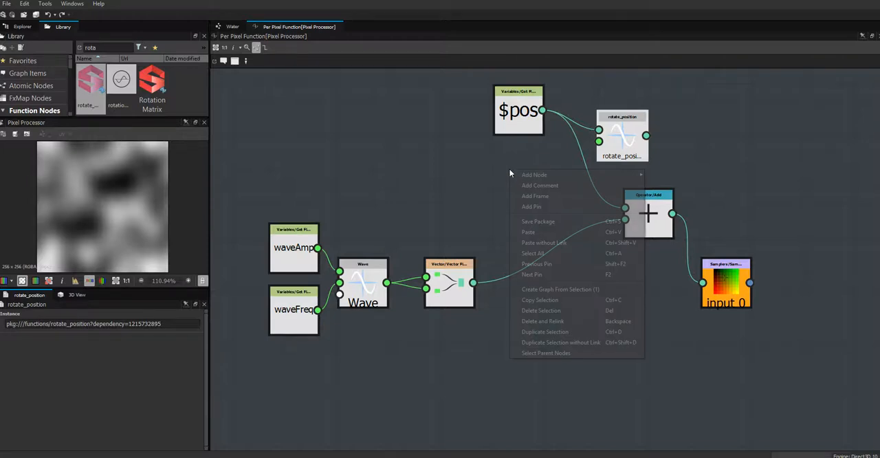
mouse_move(555, 175)
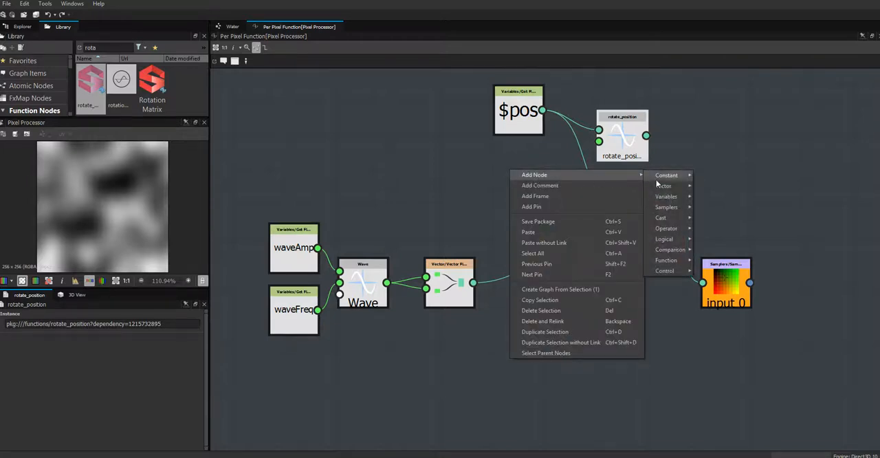
mouse_move(668, 176)
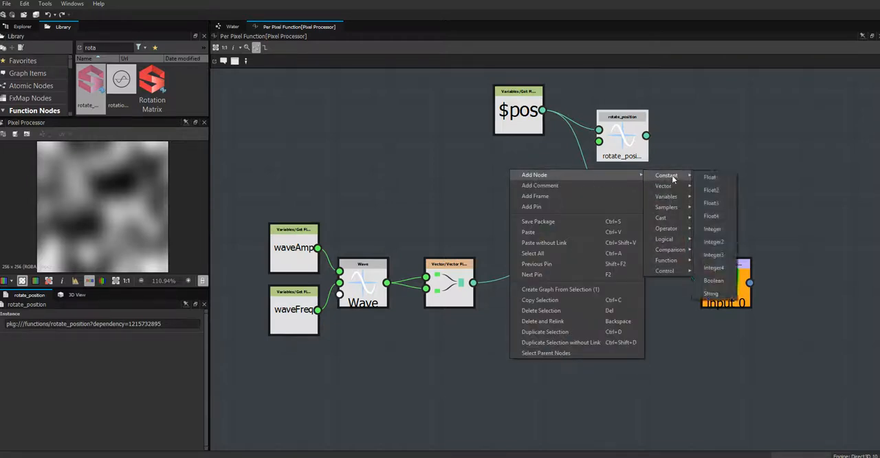
left_click(711, 190)
left_click_drag(514, 176, 511, 189)
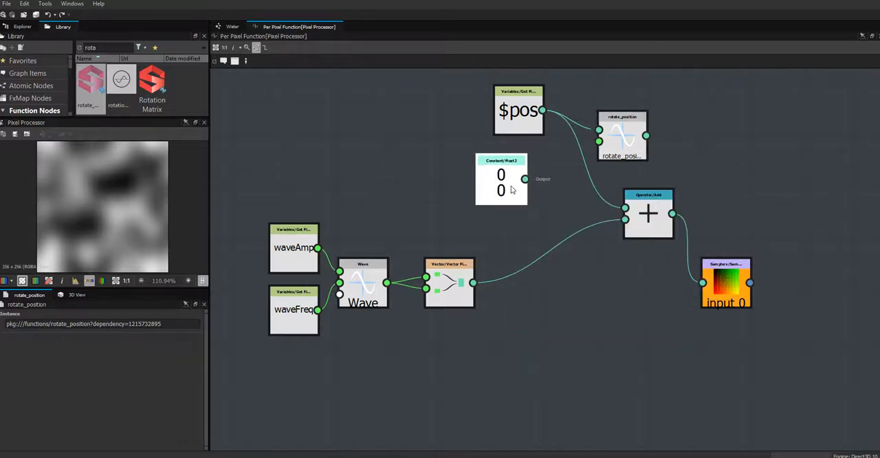
right_click(556, 172)
mouse_move(660, 176)
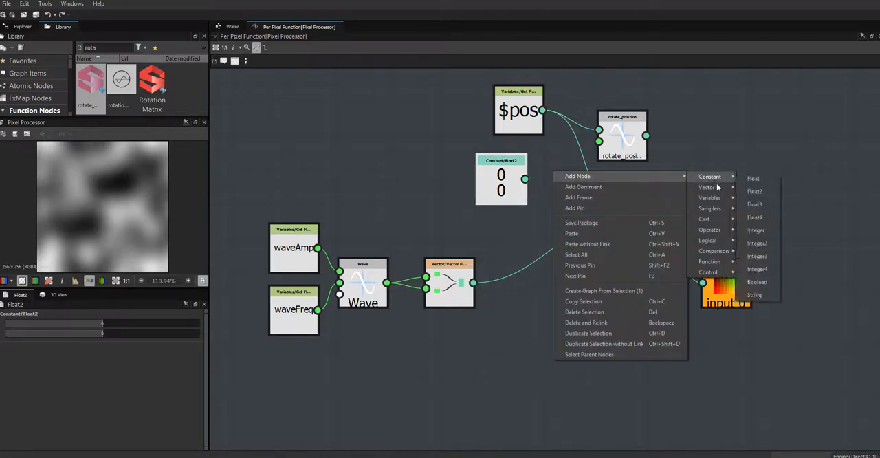
mouse_move(711, 198)
left_click(758, 213)
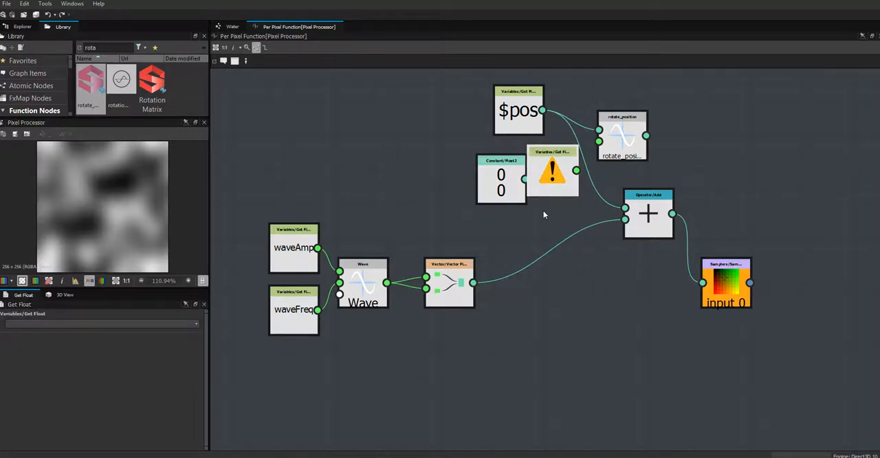
Step: Add a constant Float node below $pos, and delete the Float2 and Get Float nodes
right_click(543, 213)
mouse_move(661, 216)
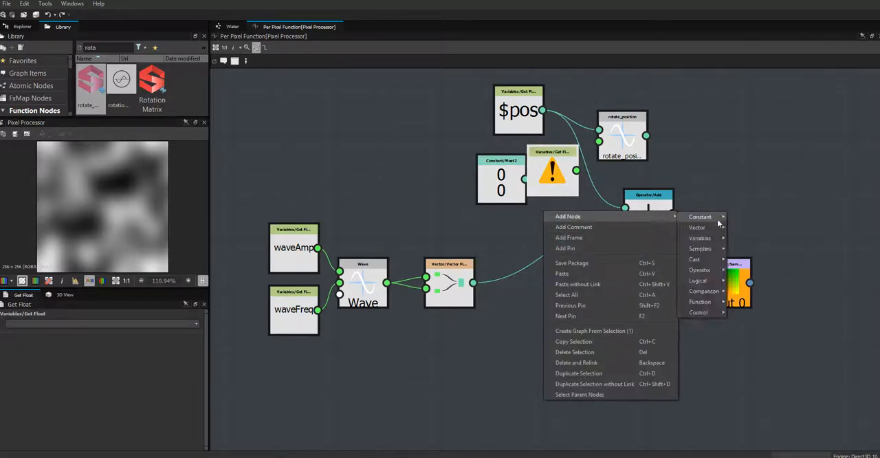
left_click(742, 220)
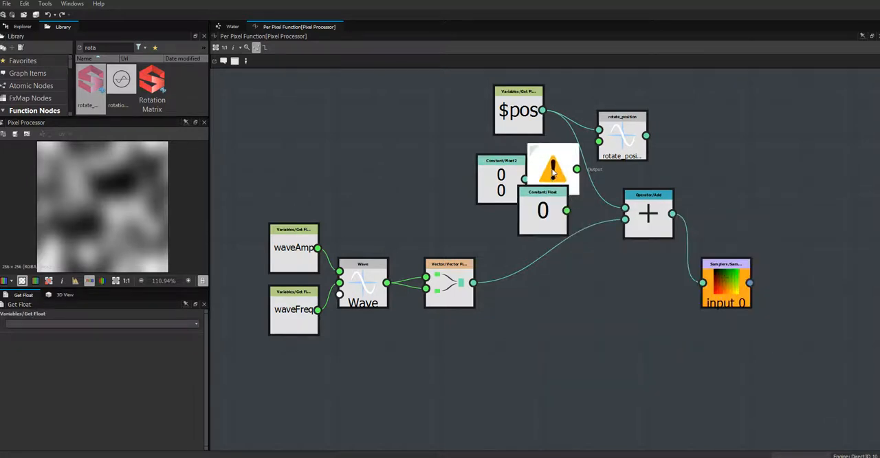
left_click(492, 170)
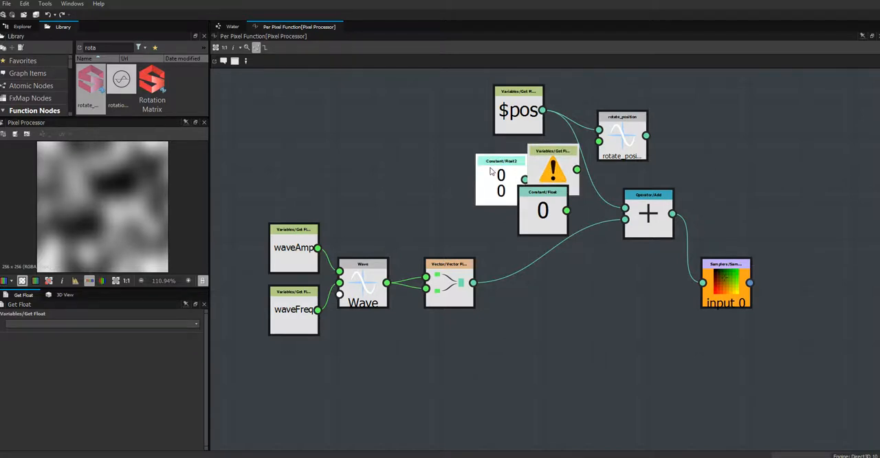
key("Delete")
left_click_drag(543, 211, 518, 180)
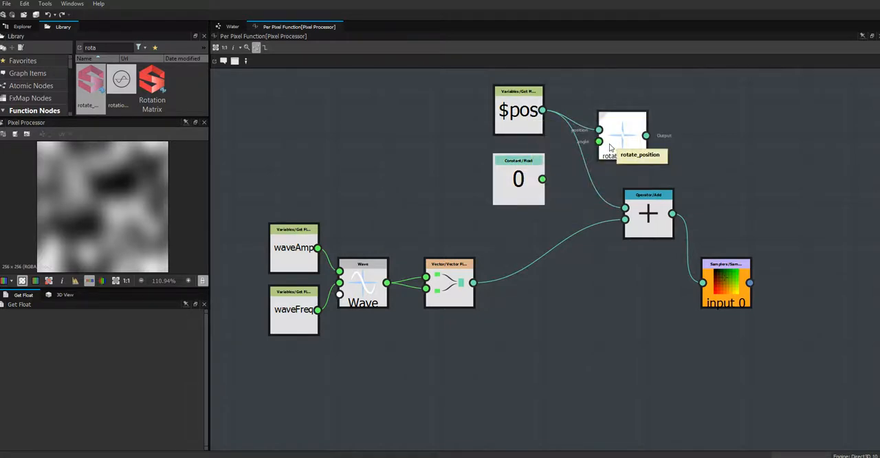
Step: Connect the constant Float to the angle input of rotate_position and set its value to 0.25
left_click_drag(542, 178, 600, 145)
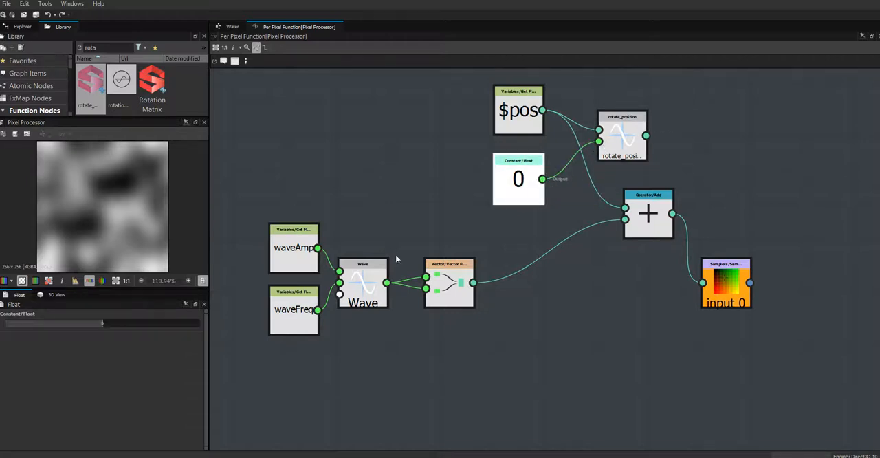
double_click(104, 323)
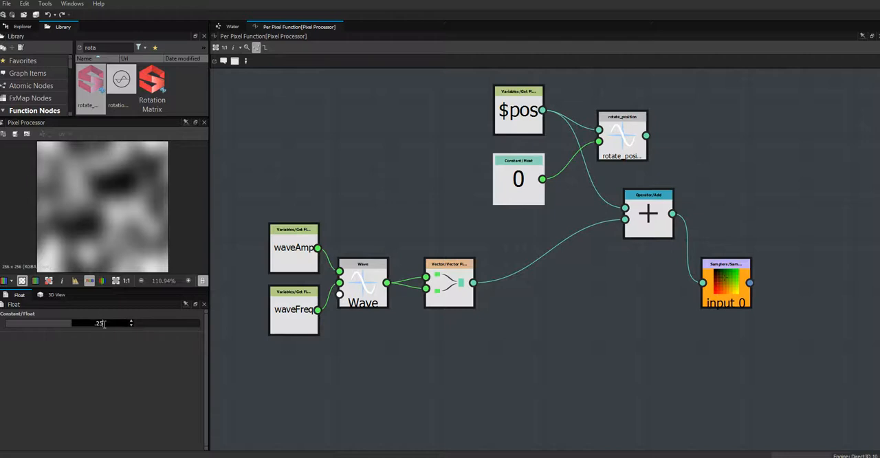
type(".25")
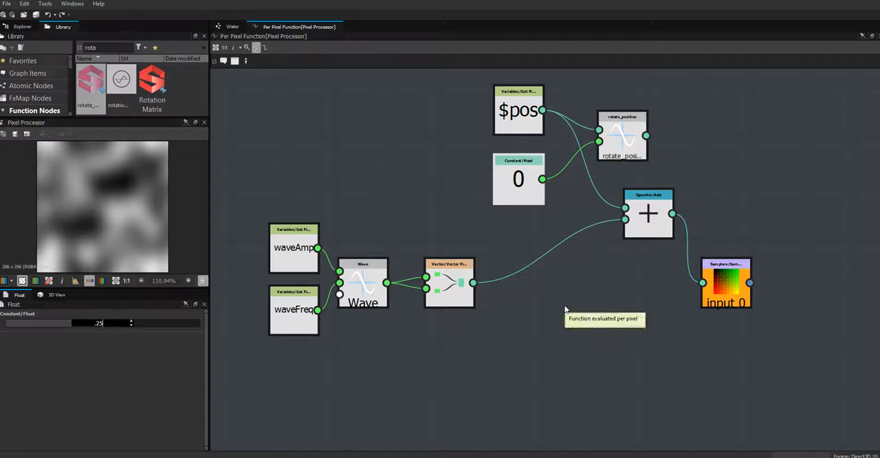
key("Return")
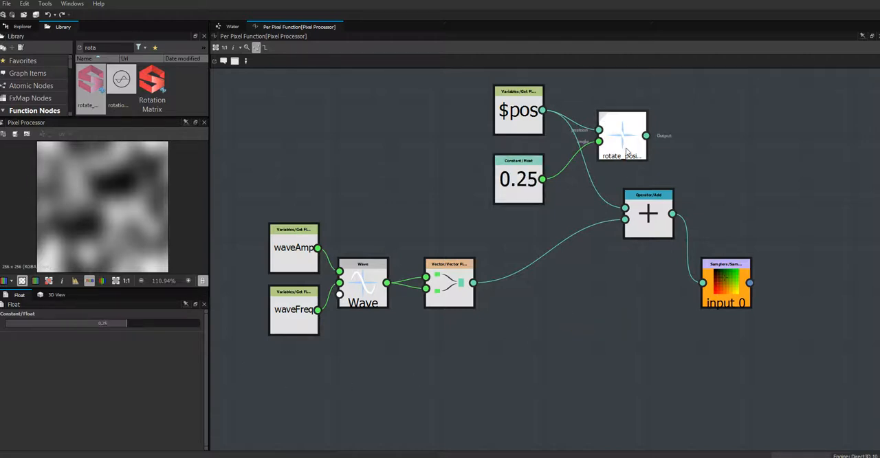
Step: Connect the rotate_position output to the Add node's first input, spacing out rotate_position, Add and the input 0 sampler
left_click_drag(627, 151, 611, 150)
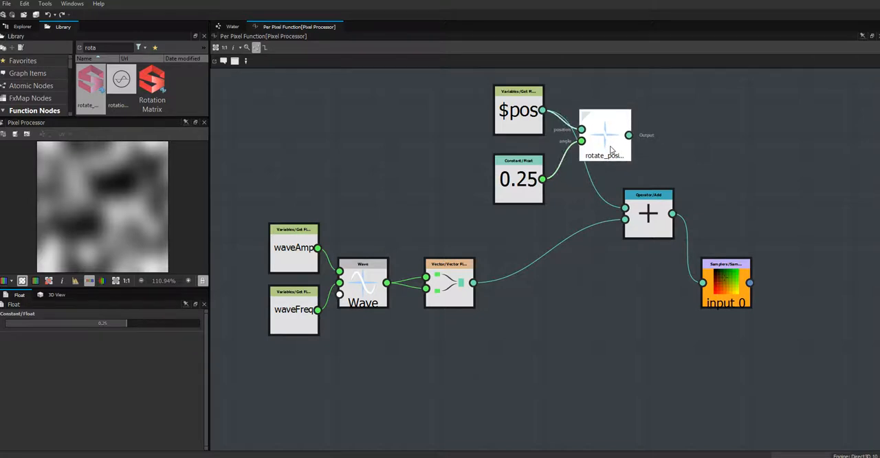
left_click_drag(653, 208, 678, 208)
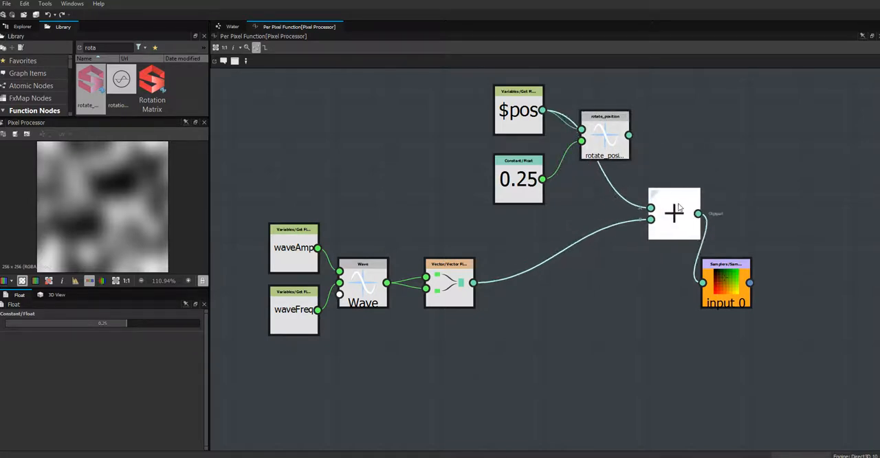
left_click_drag(611, 143, 651, 208)
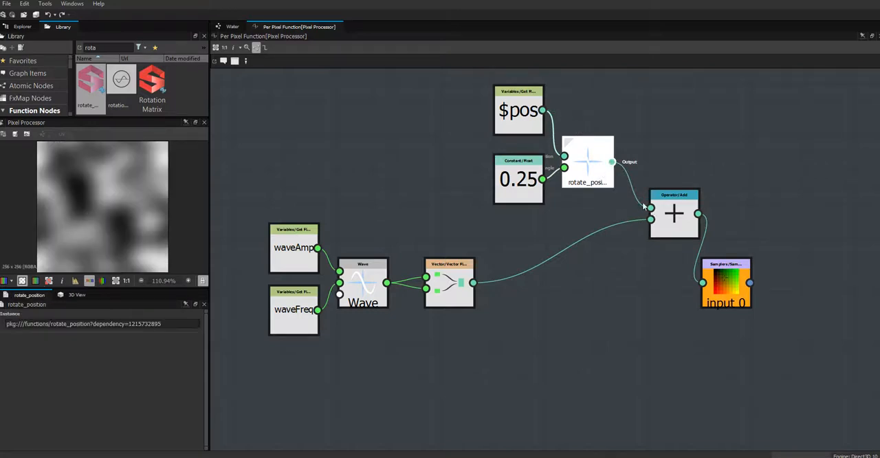
left_click_drag(602, 175, 620, 175)
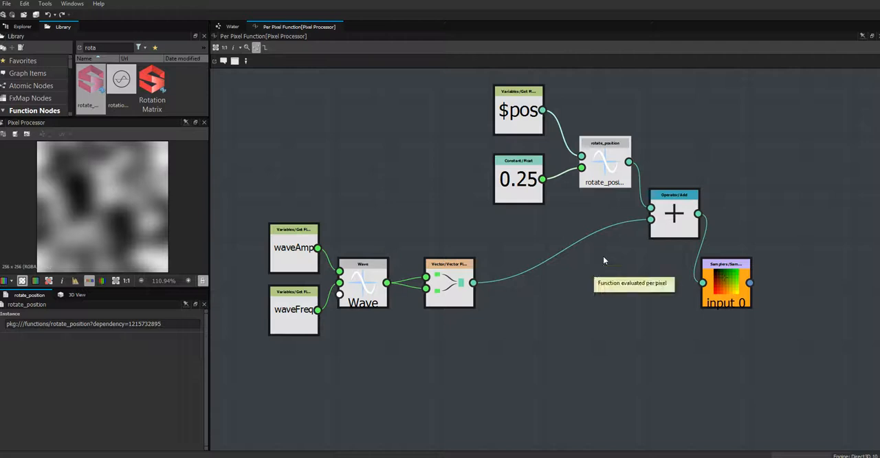
left_click_drag(726, 275, 761, 256)
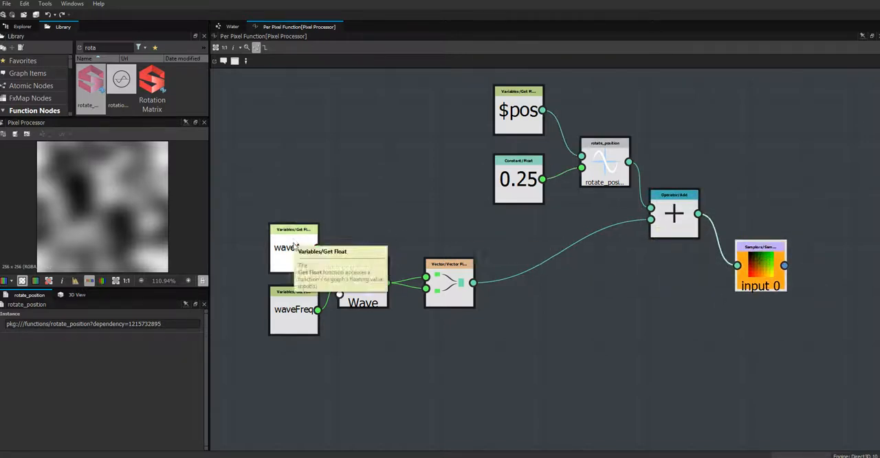
Step: Spread the waveAmp and waveFreq nodes apart, and move the Vector and Wave nodes closer to the Add node
left_click_drag(289, 236, 254, 135)
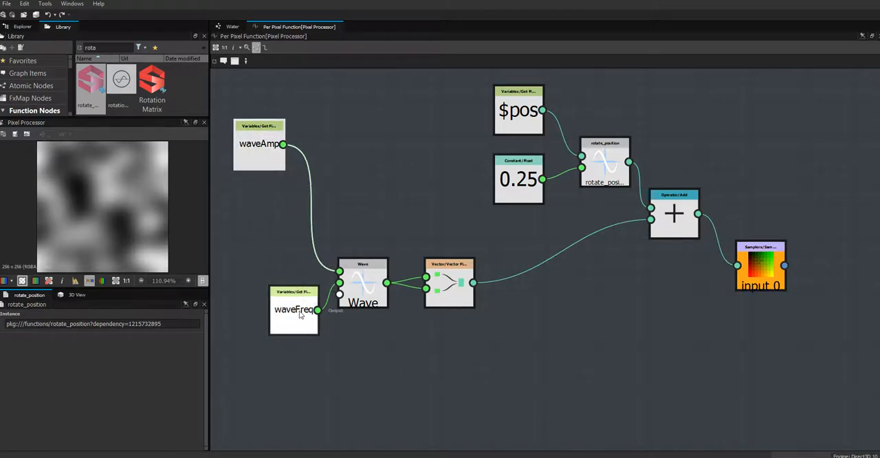
left_click_drag(302, 325, 268, 393)
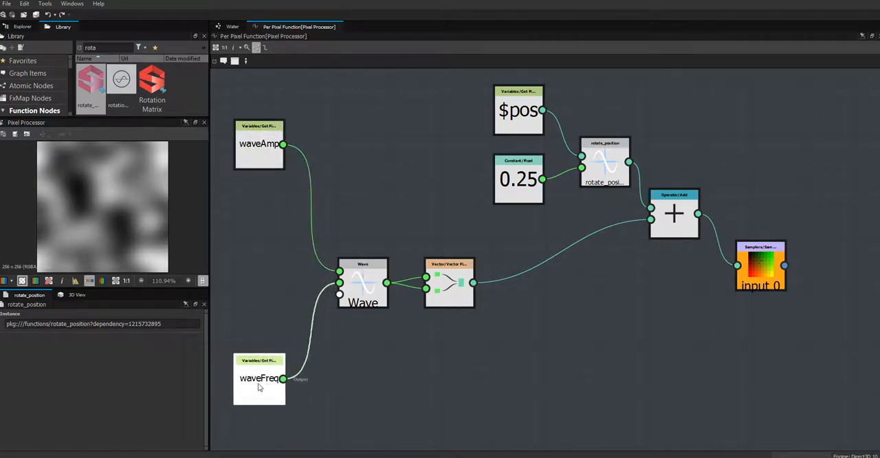
left_click_drag(436, 297, 512, 297)
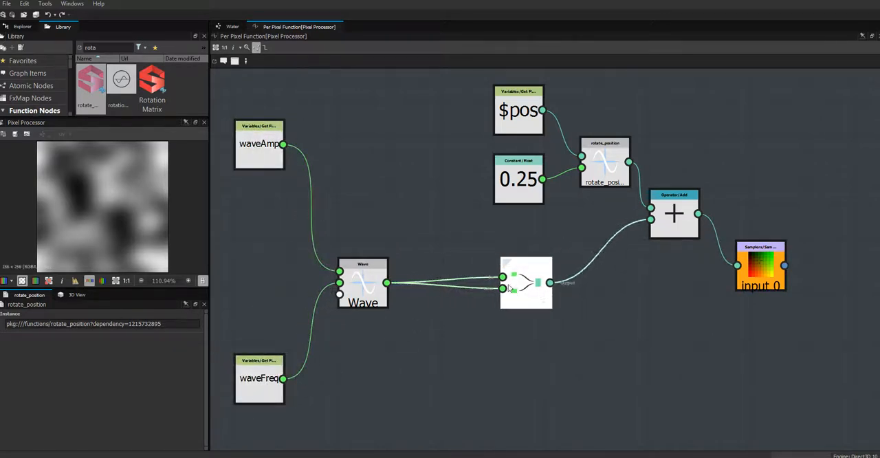
left_click_drag(377, 295, 414, 294)
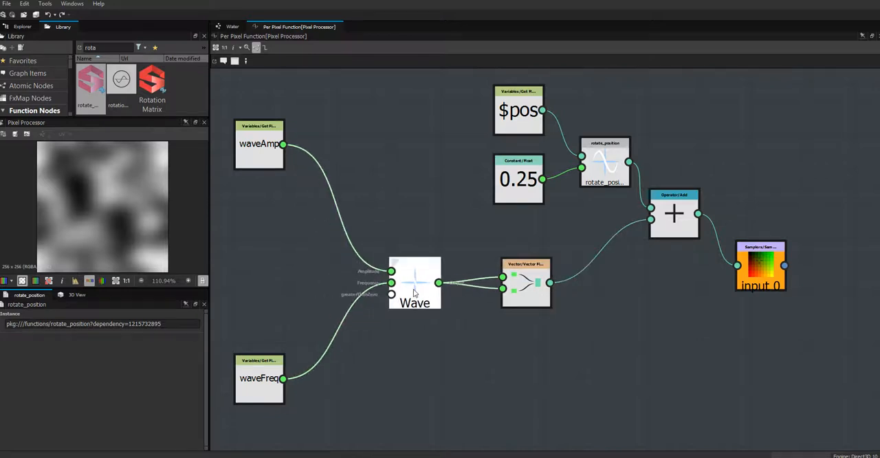
Step: Move the waveAmp and waveFreq nodes farther away from the Wave node to free space between them
left_click_drag(260, 382, 259, 407)
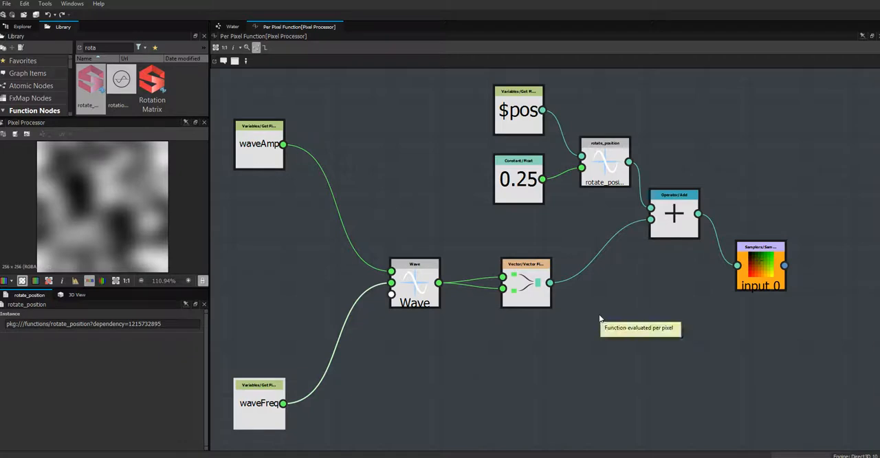
middle_click_drag(598, 327, 676, 336)
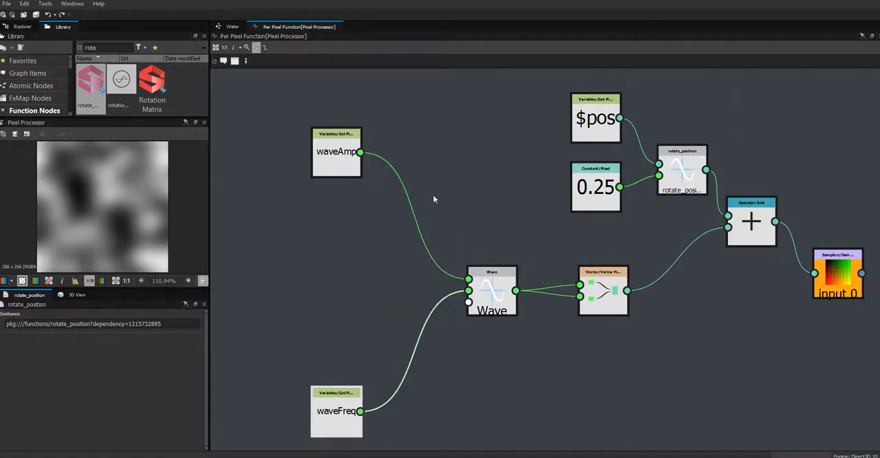
left_click_drag(337, 162, 282, 158)
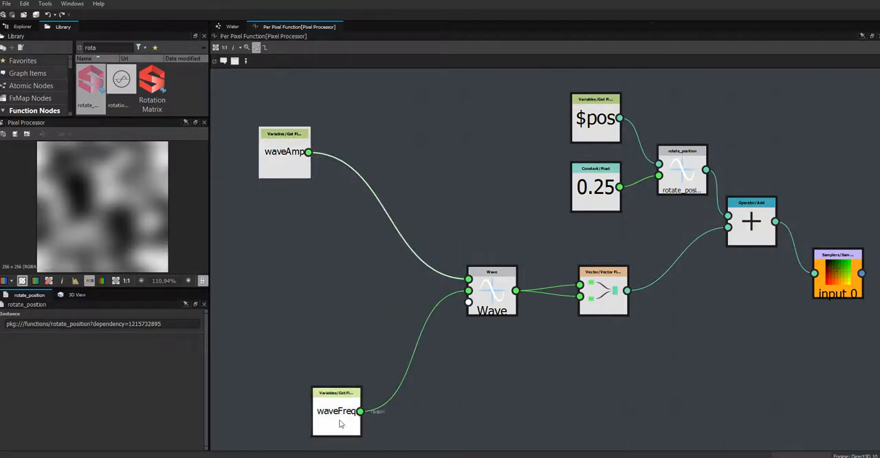
left_click_drag(325, 411, 288, 411)
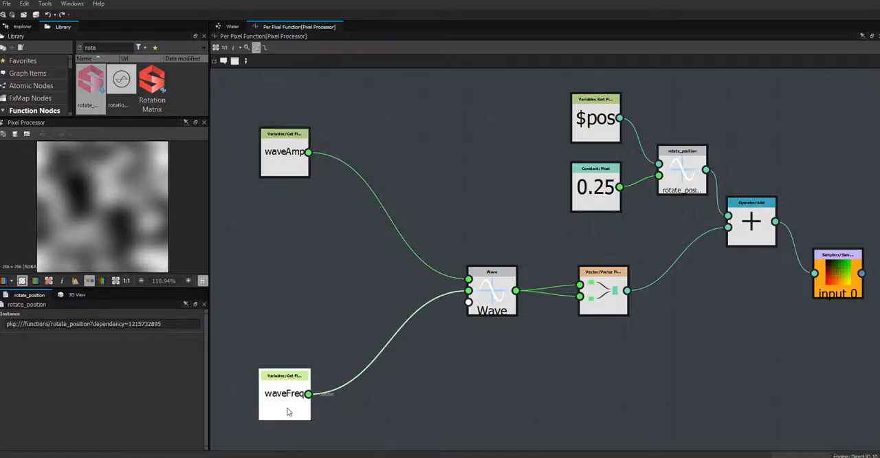
left_click(379, 259)
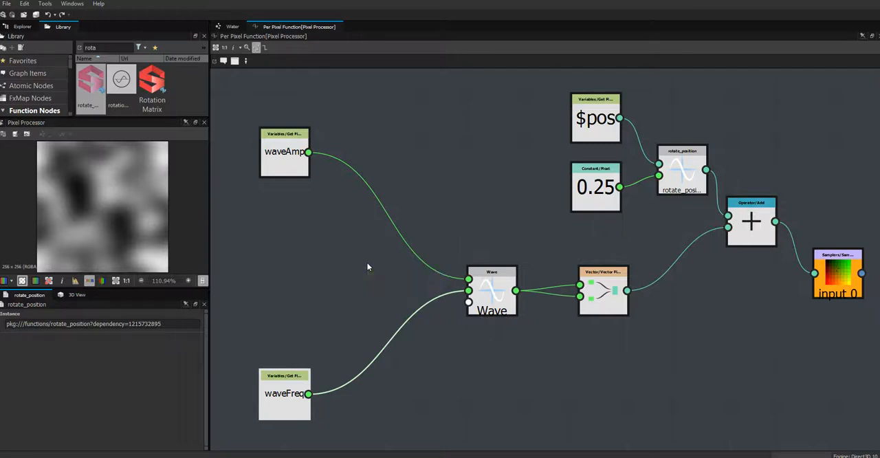
Step: Check the waveAmp variable and the two Pixel Processor nodes in the Water graph, and return to the per-pixel function
left_click(279, 167)
left_click(279, 168)
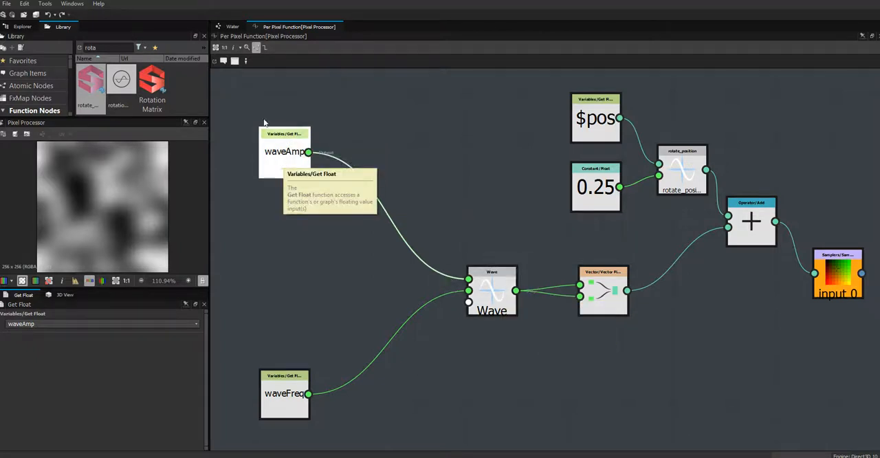
left_click(231, 26)
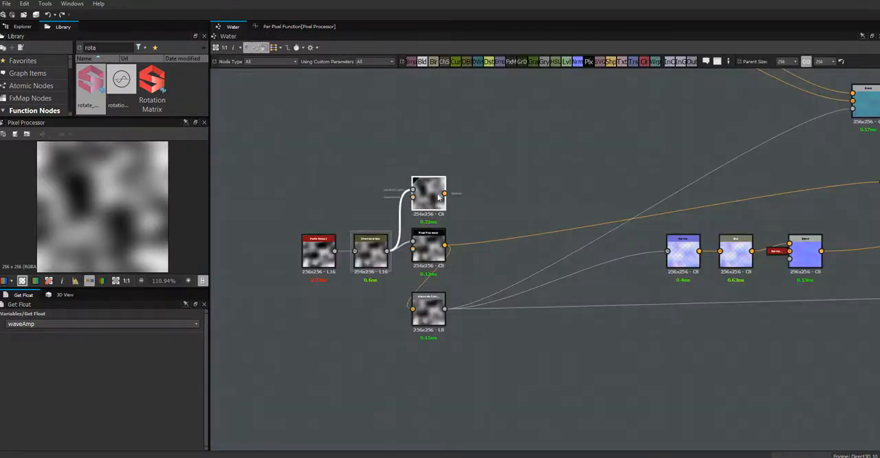
left_click(423, 253)
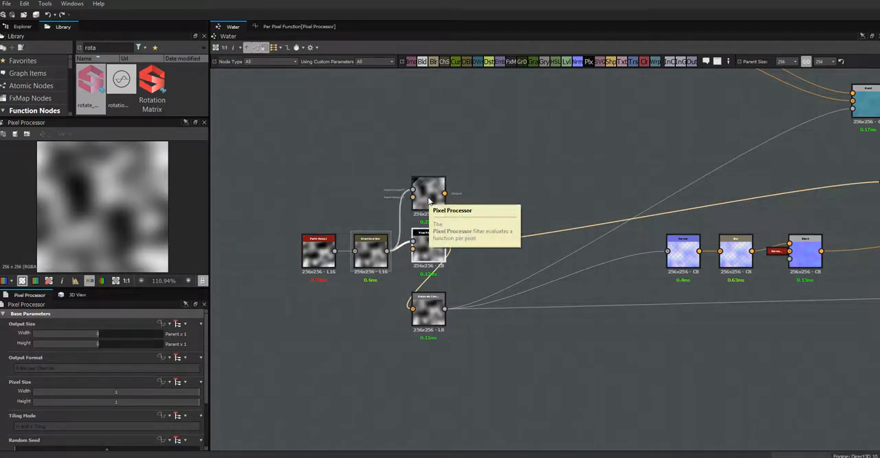
left_click(429, 200)
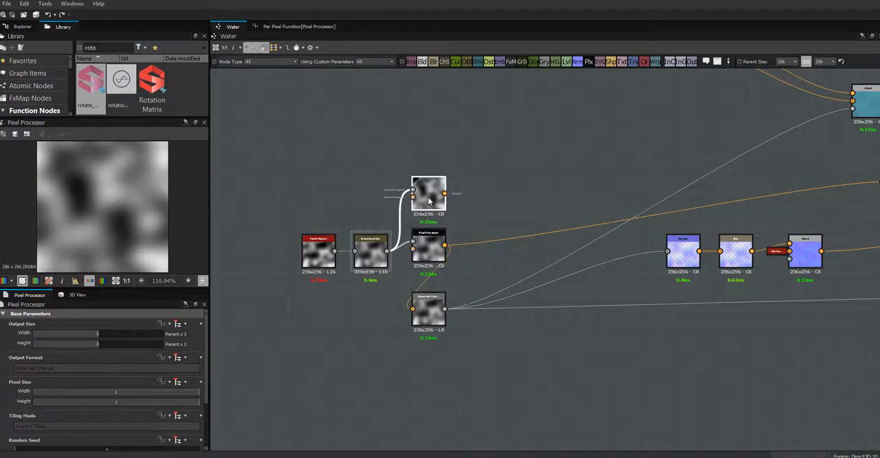
left_click(295, 27)
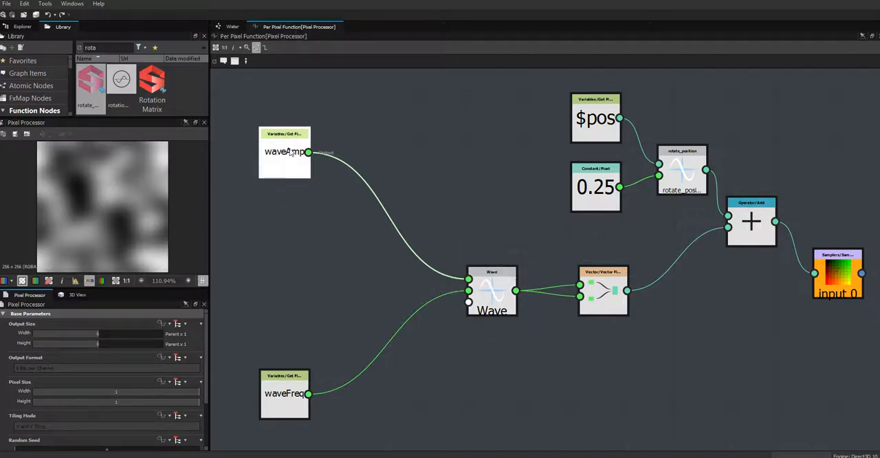
Step: Add a Multiplication node beside waveAmp and place a copy of it beside waveFreq
left_click_drag(290, 169, 290, 151)
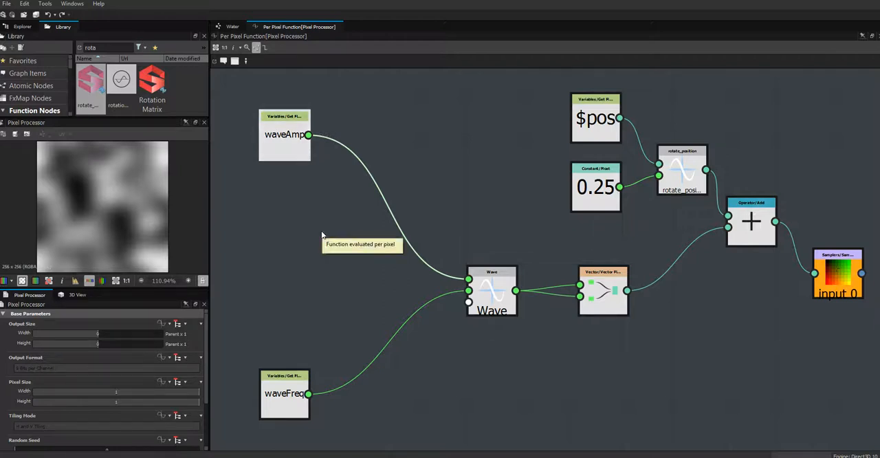
left_click_drag(281, 403, 291, 401)
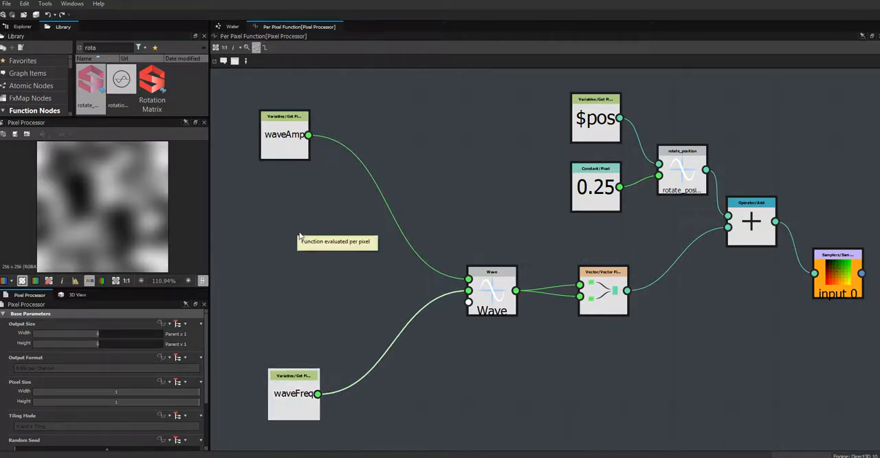
right_click(420, 141)
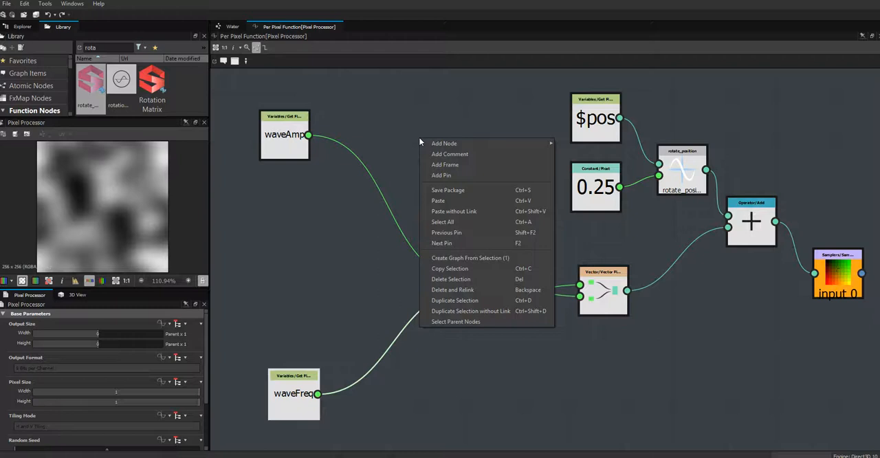
mouse_move(424, 139)
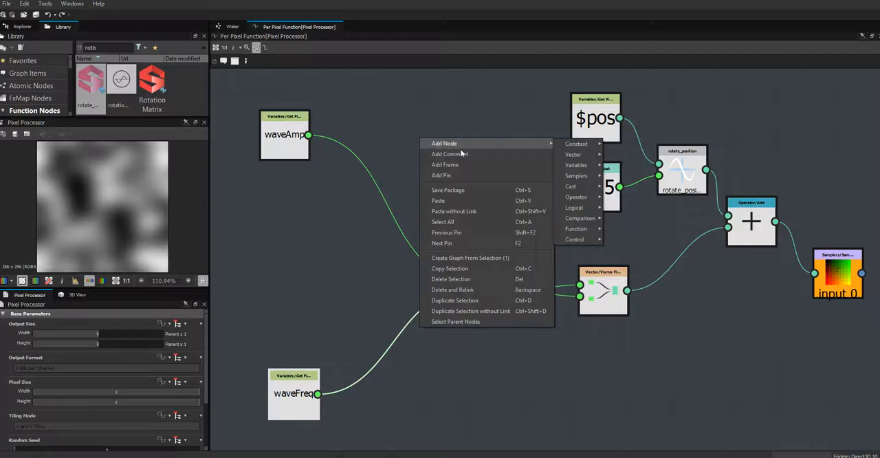
mouse_move(584, 199)
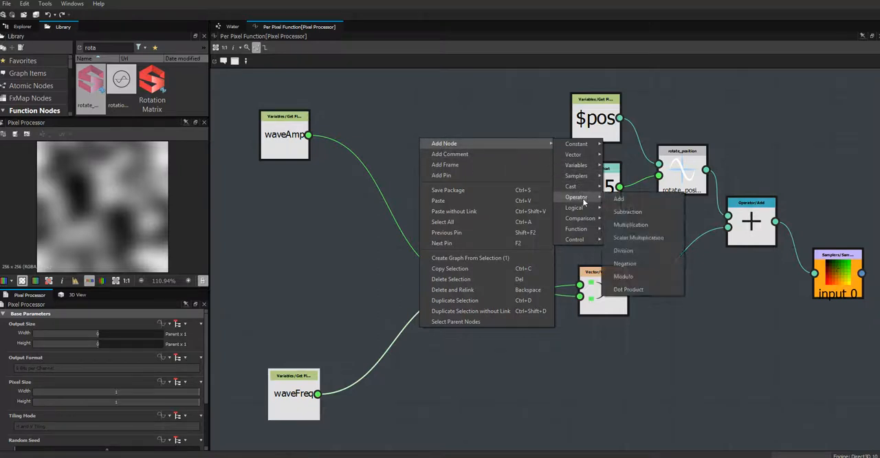
left_click(630, 225)
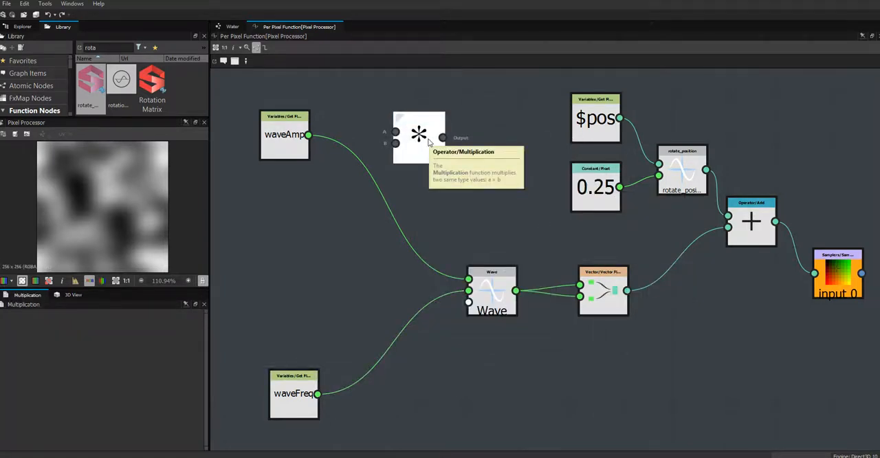
key("ctrl+c")
key("ctrl+v")
left_click_drag(556, 252, 436, 384)
left_click_drag(420, 146, 433, 161)
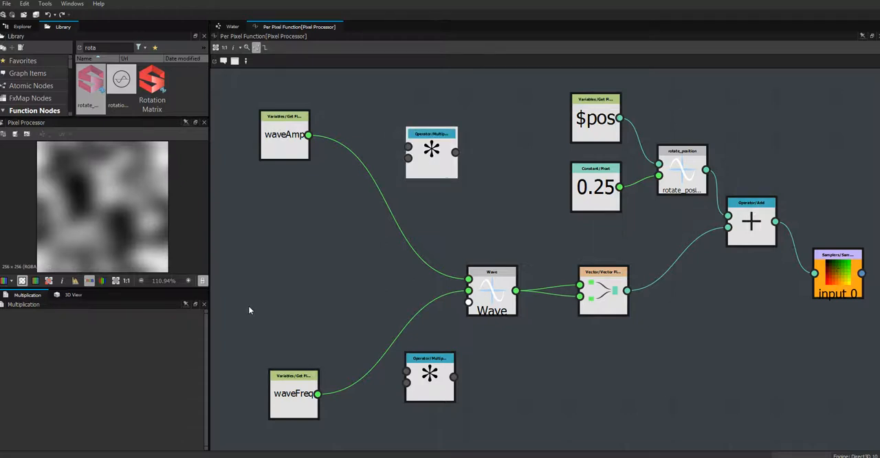
Step: Add a constant Float node between waveAmp and waveFreq, and lower the Multiplication node beside waveFreq slightly
right_click(327, 245)
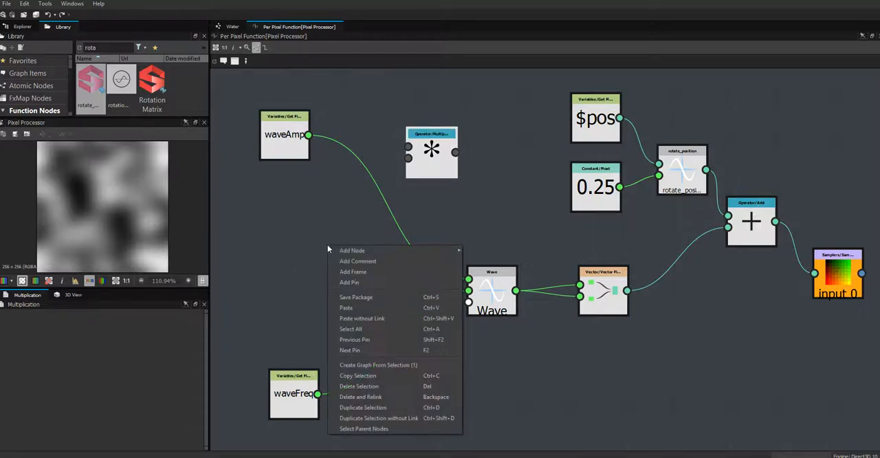
mouse_move(417, 251)
mouse_move(484, 251)
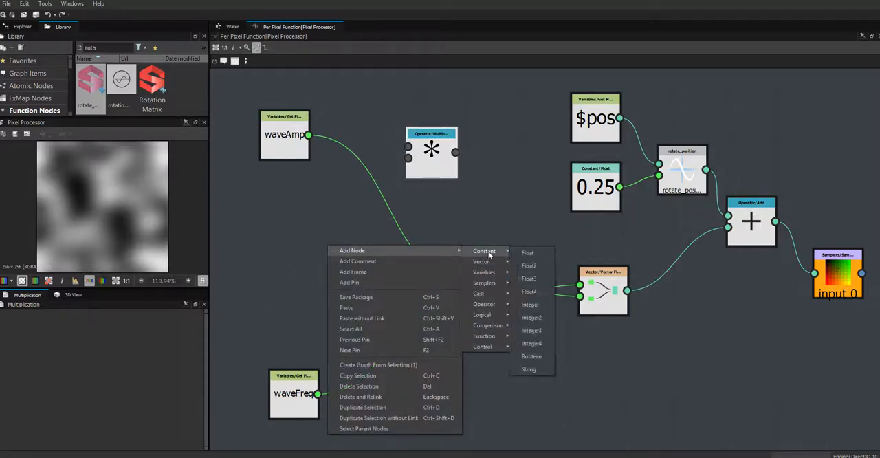
left_click(514, 250)
left_click_drag(327, 261, 319, 272)
left_click(367, 418)
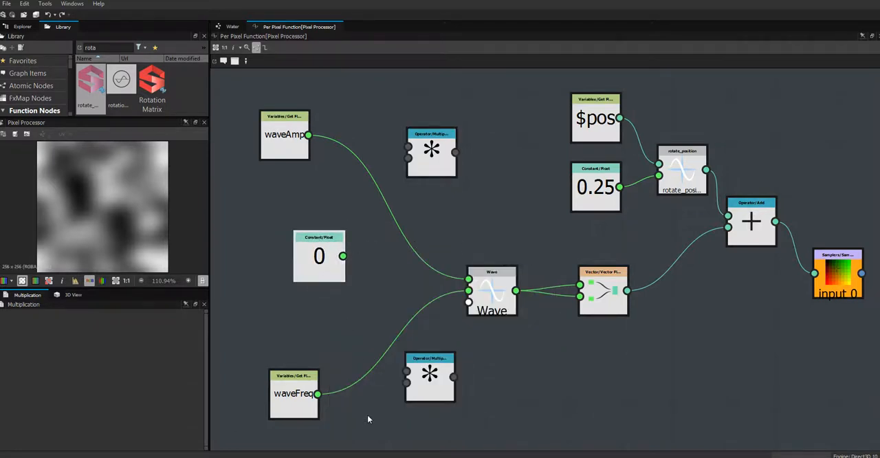
middle_click_drag(389, 389, 427, 371)
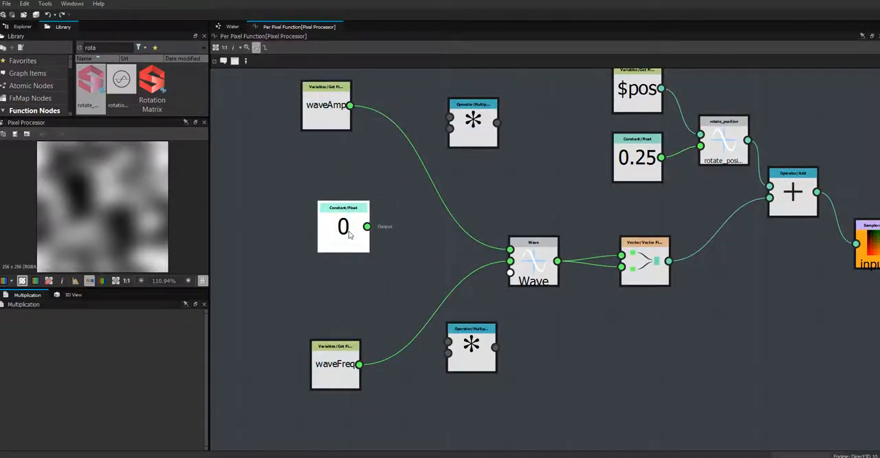
left_click_drag(365, 235, 369, 235)
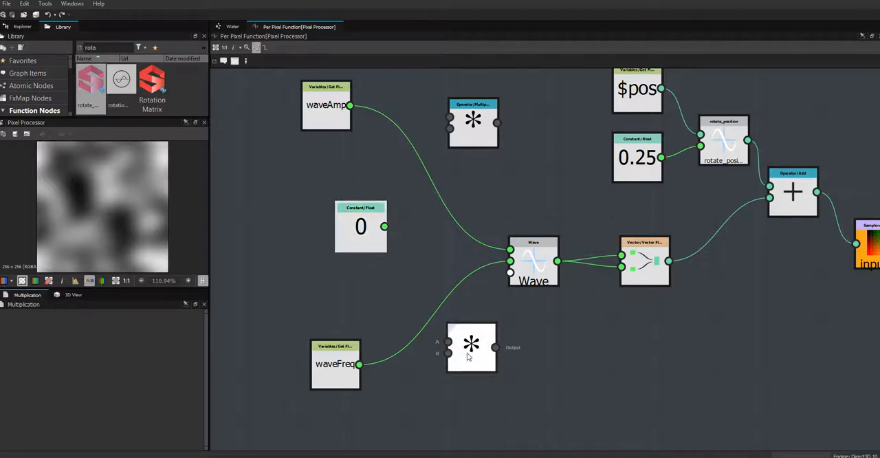
left_click_drag(470, 356, 470, 372)
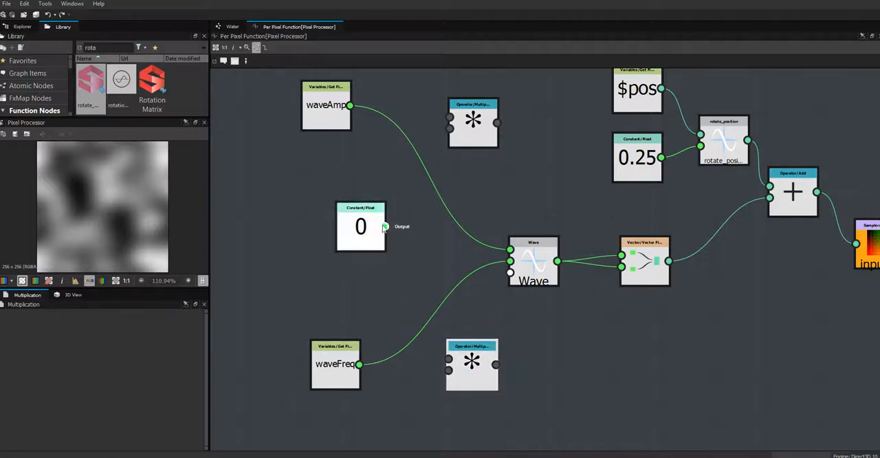
Step: Connect the new Float to the upper Multiplication's second input and the lower one's first input, and set its value to 0.75
left_click_drag(383, 227, 448, 358)
left_click_drag(385, 227, 448, 132)
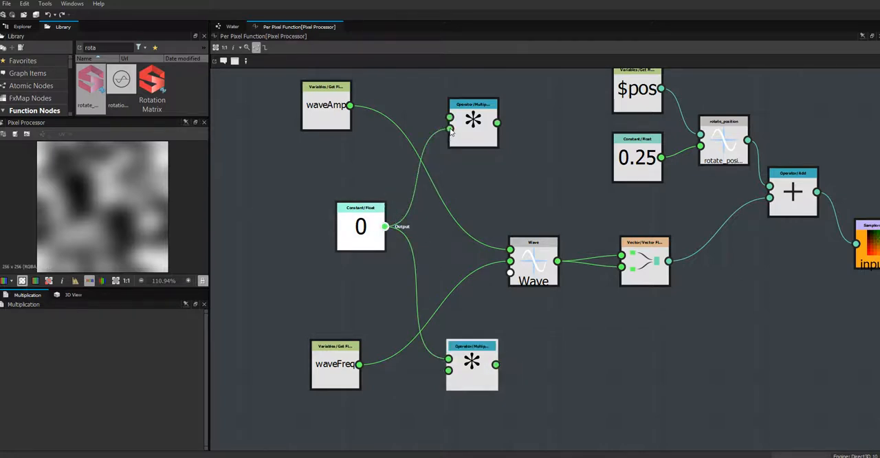
left_click(361, 233)
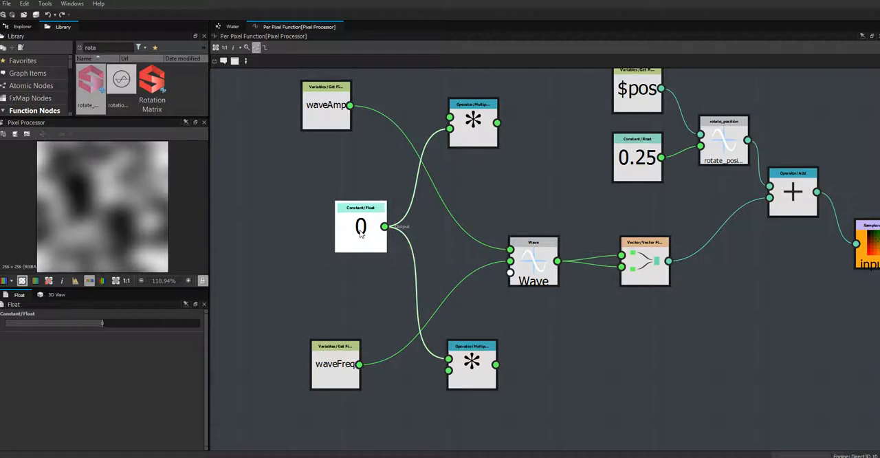
double_click(102, 323)
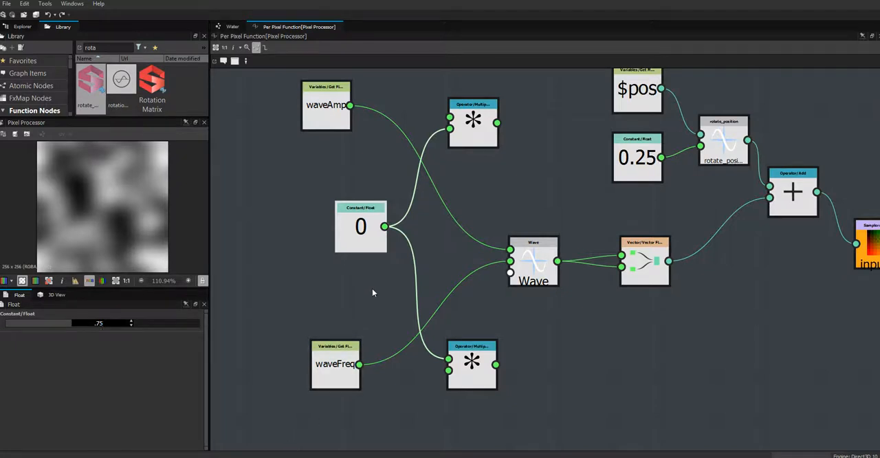
key("Return")
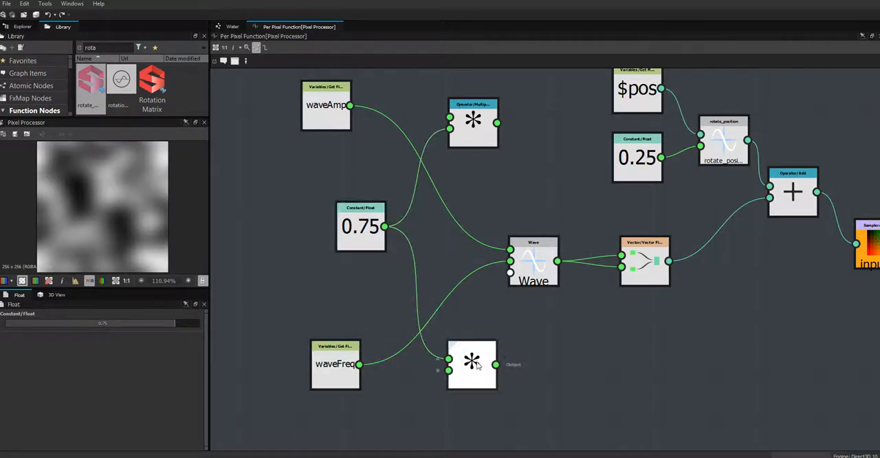
Step: Connect waveAmp and waveFreq to their Multiplication nodes, and route the products into the Wave node's amplitude and frequency inputs
left_click_drag(359, 364, 449, 371)
left_click_drag(350, 105, 449, 116)
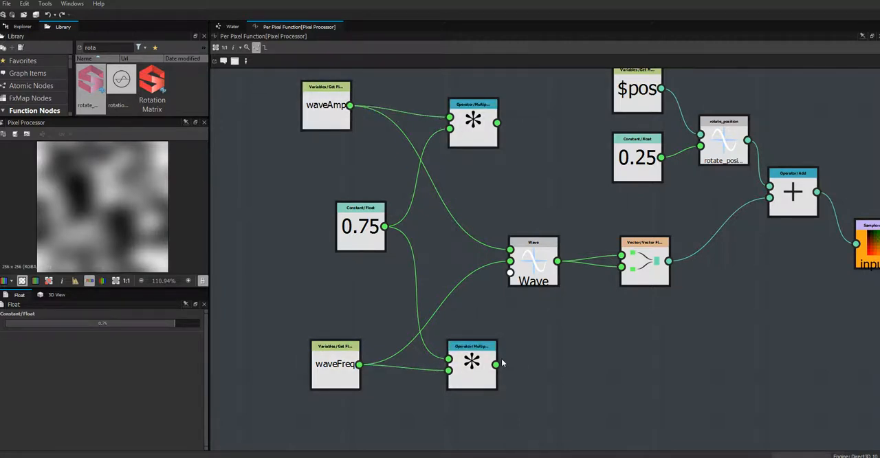
left_click_drag(498, 365, 472, 367)
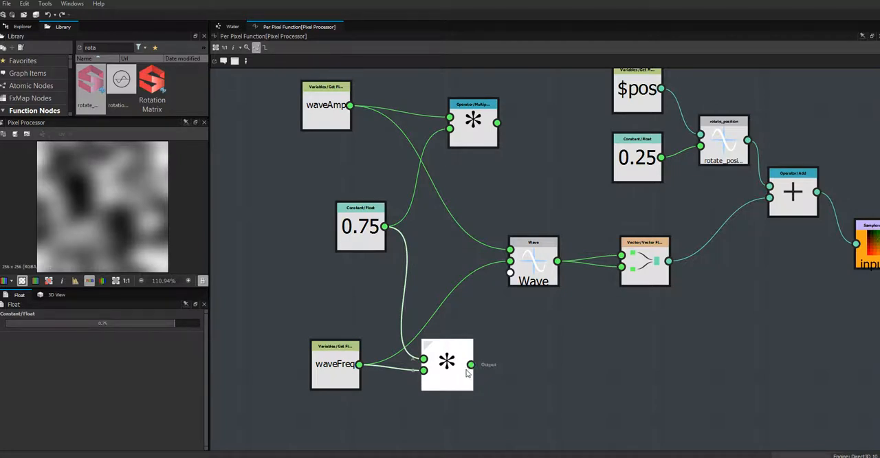
left_click_drag(471, 365, 509, 261)
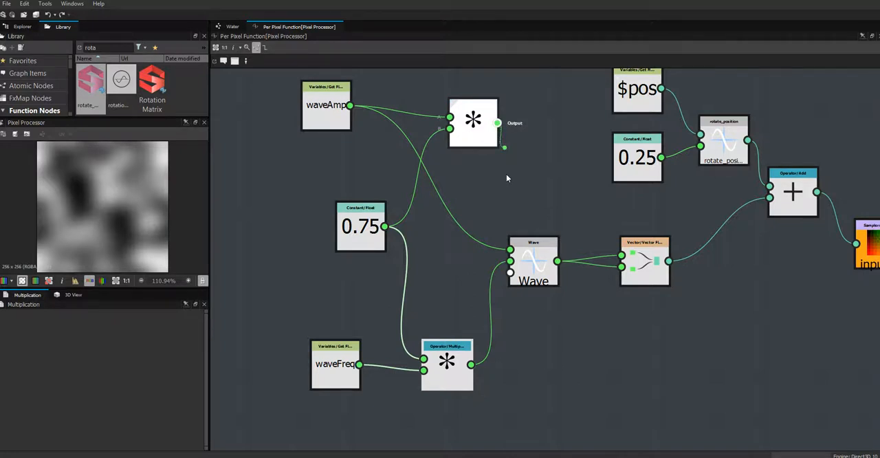
left_click_drag(506, 178, 509, 248)
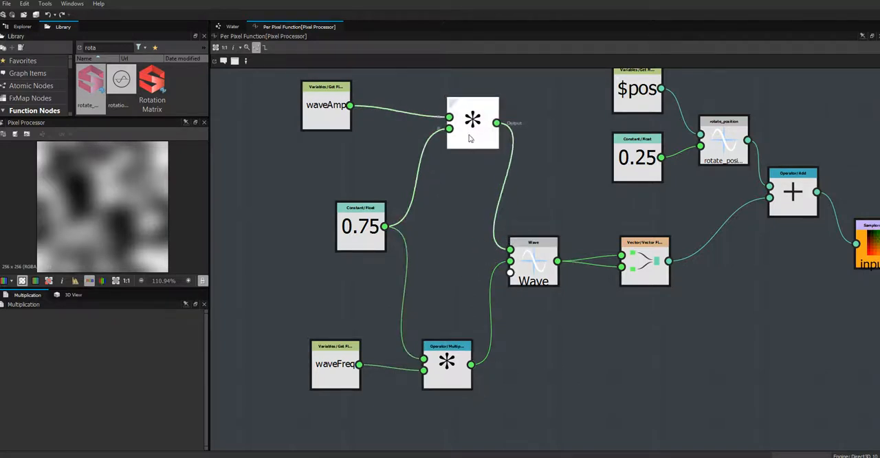
Step: Move both Multiplication nodes closer to the Wave node's height and shift the Vector node slightly toward Wave
left_click_drag(469, 139, 461, 163)
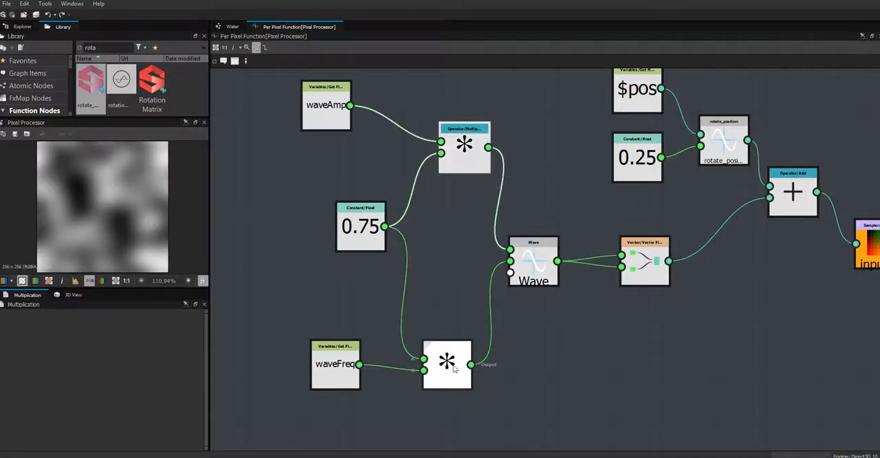
left_click_drag(453, 369, 470, 318)
left_click_drag(461, 150, 460, 160)
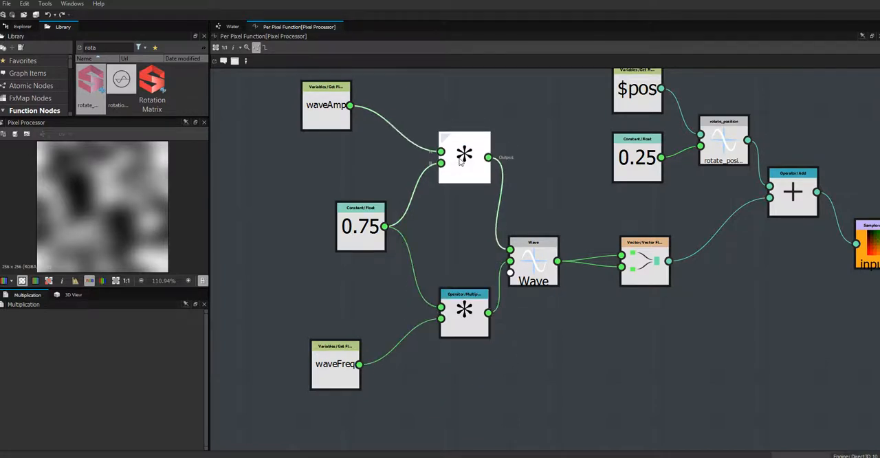
left_click(644, 265)
middle_click_drag(614, 279, 401, 260)
left_click(545, 274)
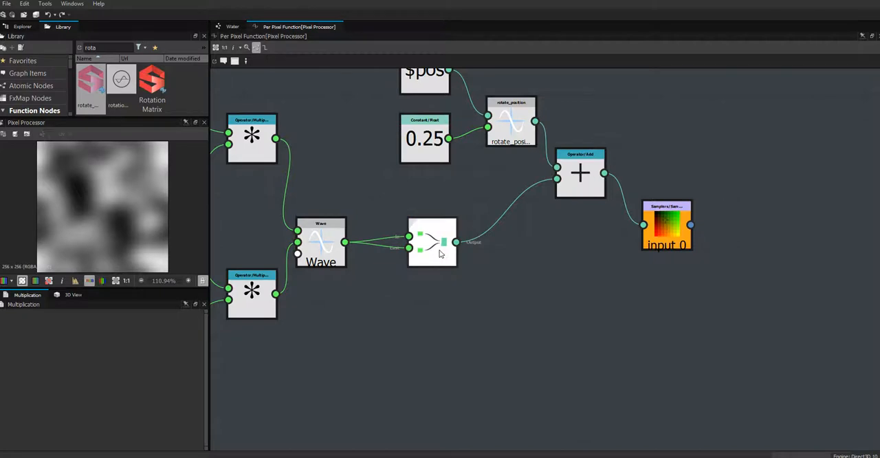
left_click_drag(440, 254, 432, 253)
left_click(427, 305)
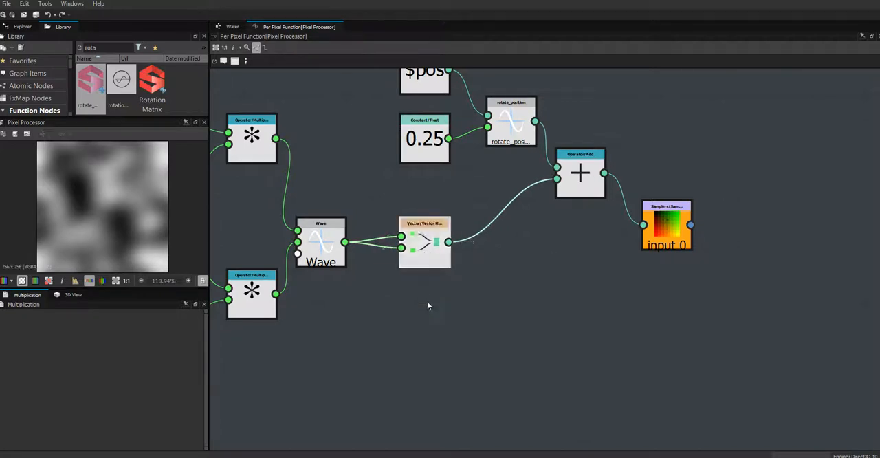
Step: Add a Multiplication node below the Add node and connect the Vector node's output to its first input
middle_click_drag(427, 306, 595, 337)
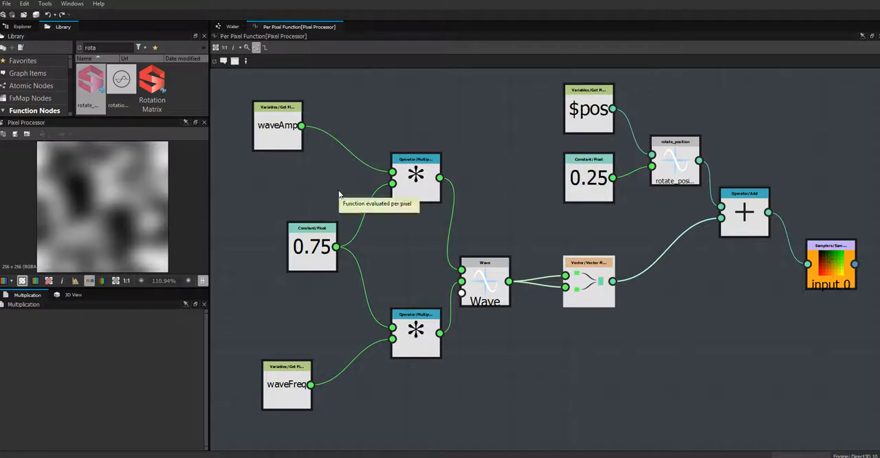
middle_click_drag(650, 309, 510, 258)
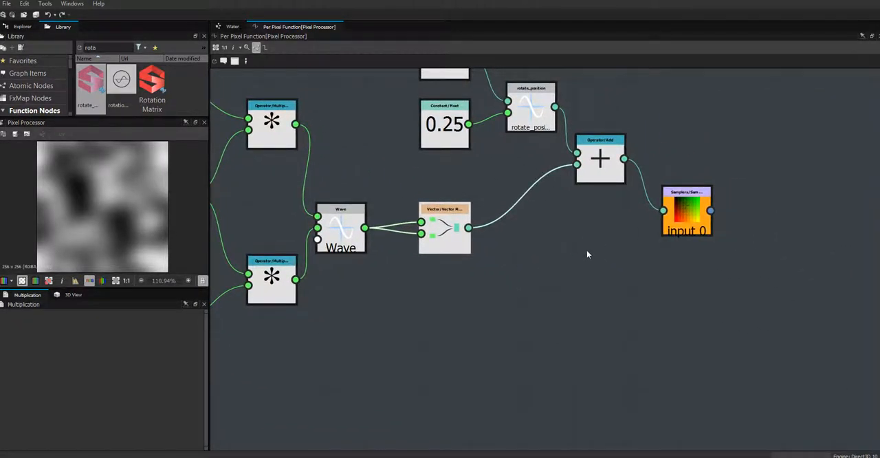
right_click(587, 254)
mouse_move(715, 255)
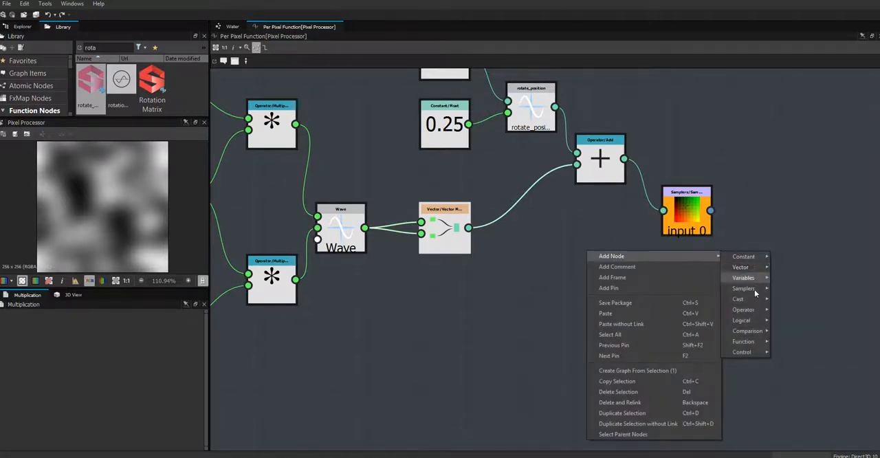
mouse_move(749, 310)
left_click(790, 337)
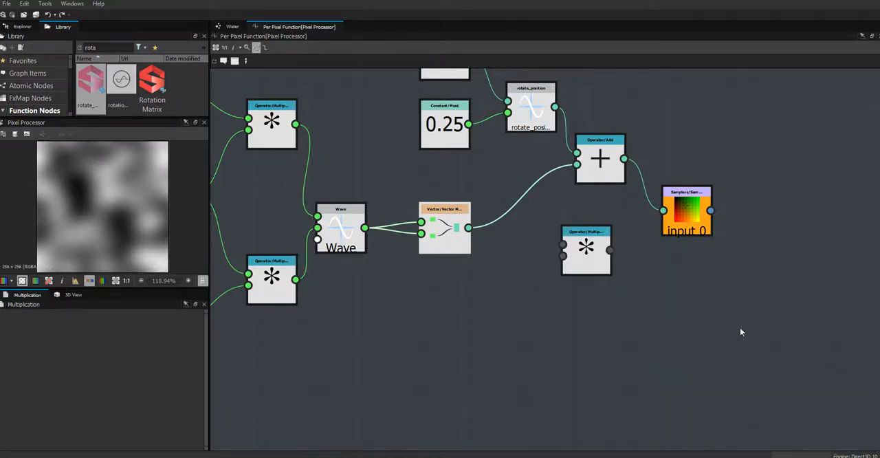
left_click_drag(586, 253, 582, 271)
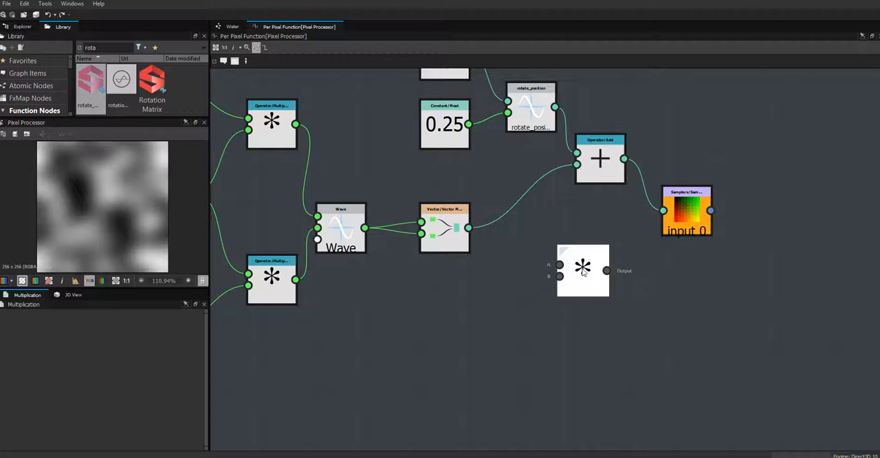
left_click_drag(469, 228, 559, 265)
left_click_drag(582, 269, 566, 270)
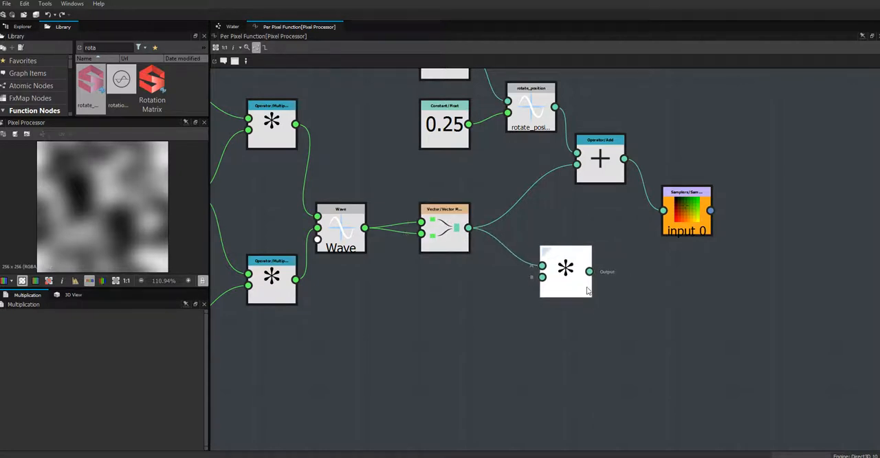
middle_click_drag(589, 311, 611, 250)
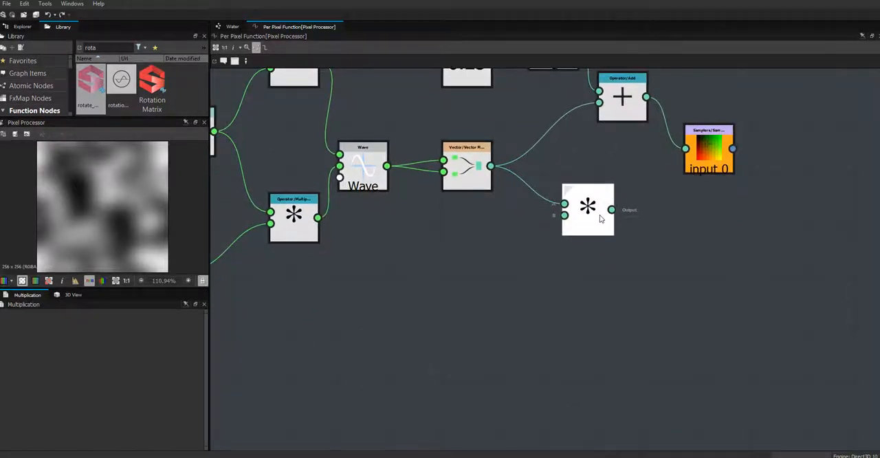
mouse_move(600, 214)
left_mouse_down()
mouse_move(618, 208)
mouse_move(604, 214)
left_mouse_up()
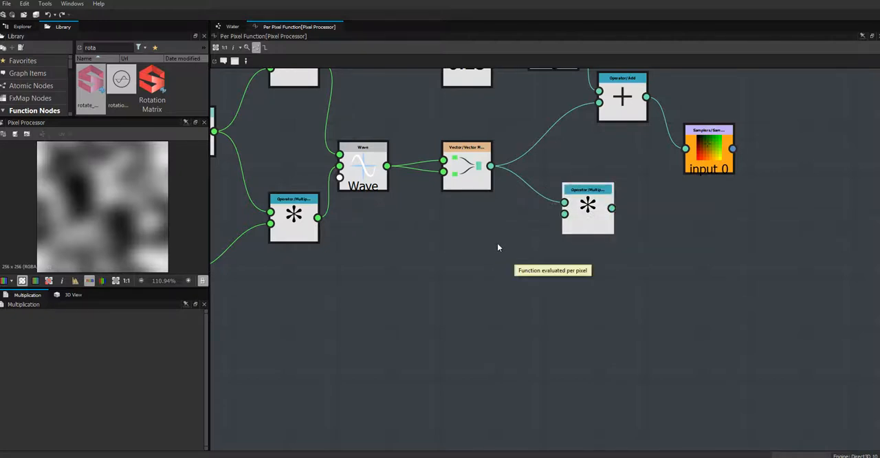
Step: Add a Get Float2 variable node below the Vector node, near the new Multiplication node
right_click(498, 247)
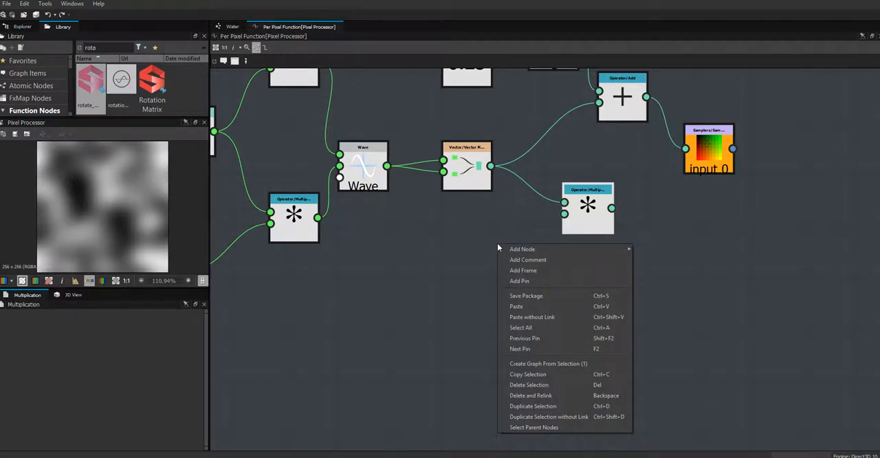
mouse_move(517, 252)
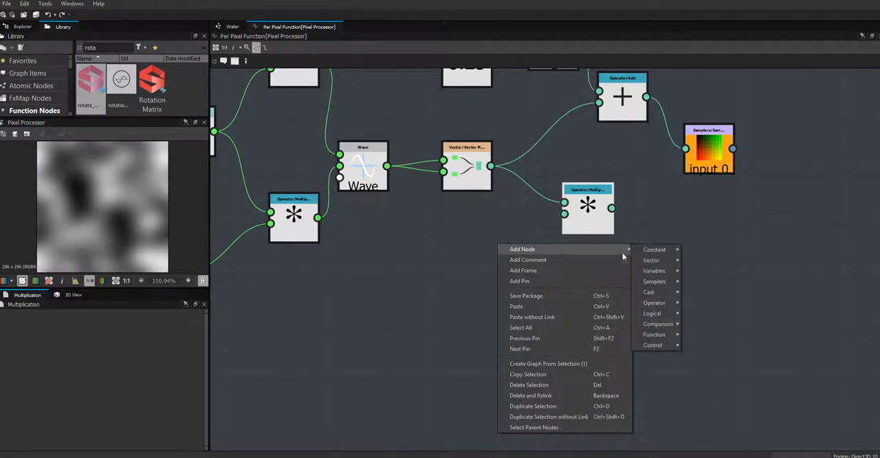
mouse_move(662, 270)
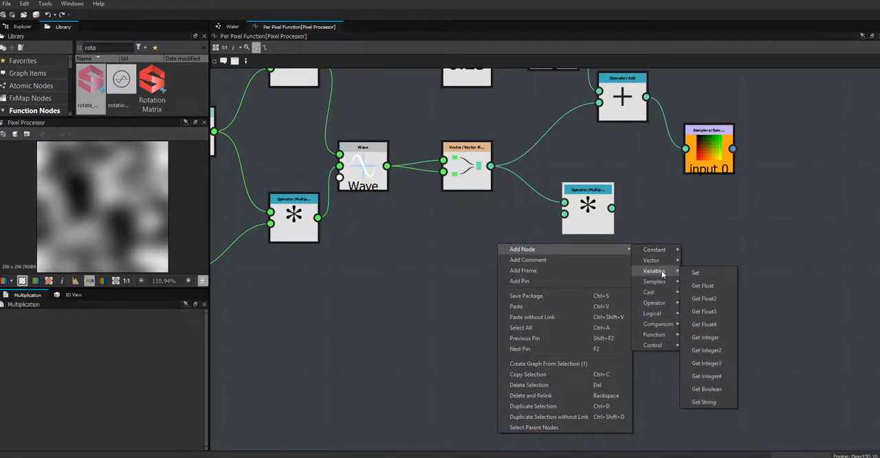
left_click(706, 298)
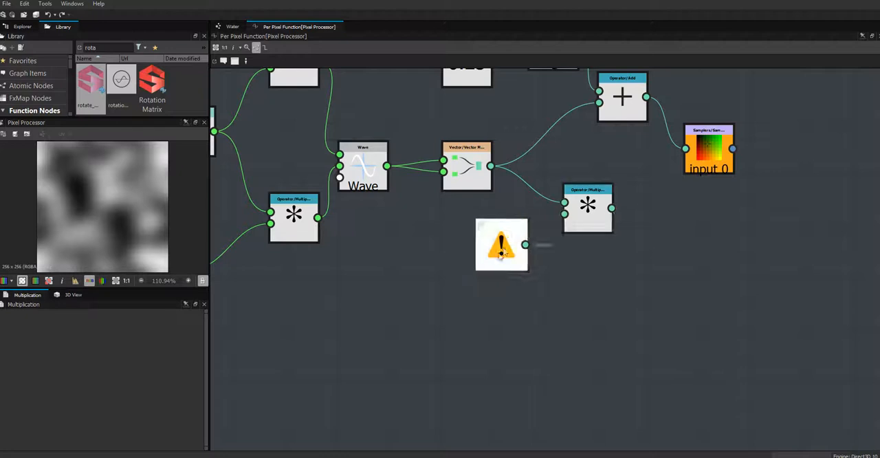
Step: In the Water graph, add an input parameter with the identifier temp and set its type to Float2
left_click(229, 28)
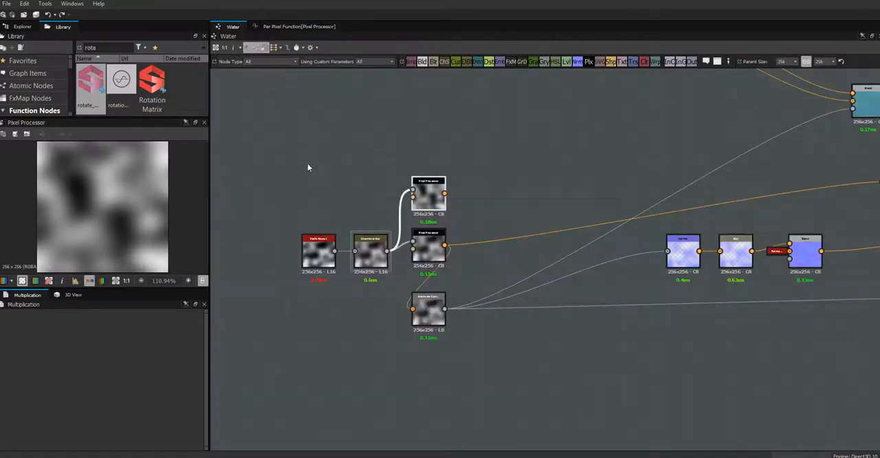
left_click(284, 163)
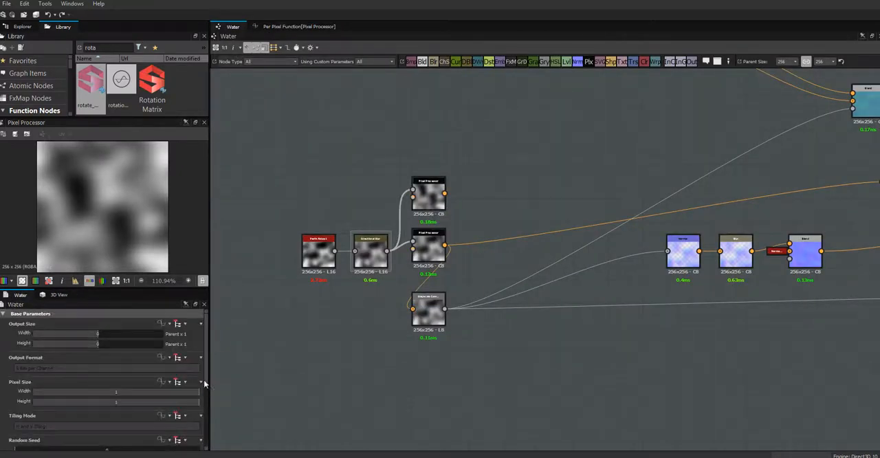
left_click_drag(206, 380, 214, 442)
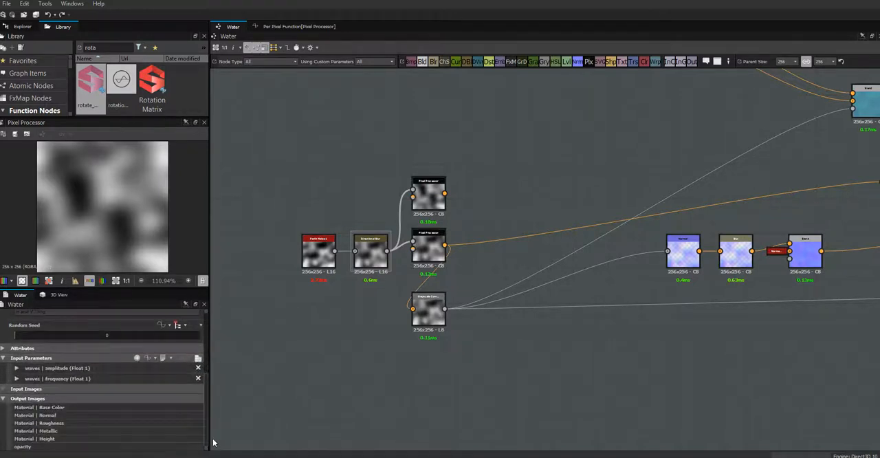
left_click(136, 357)
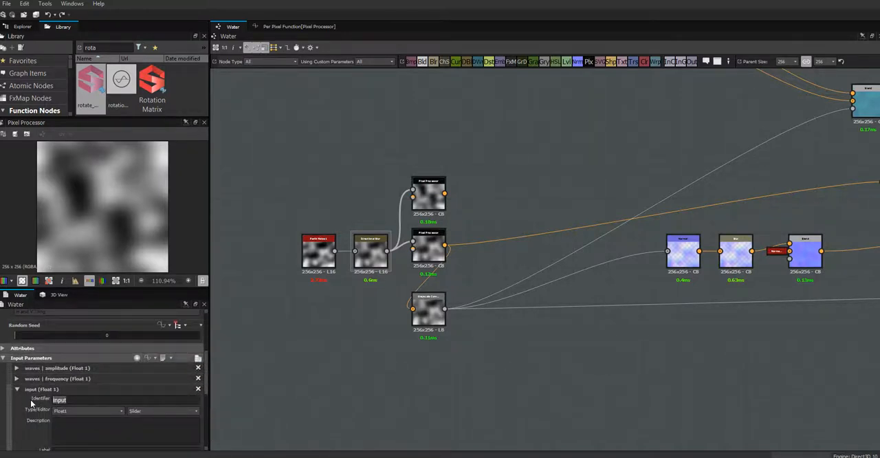
type("temp")
left_click_drag(207, 387, 207, 406)
left_click(118, 356)
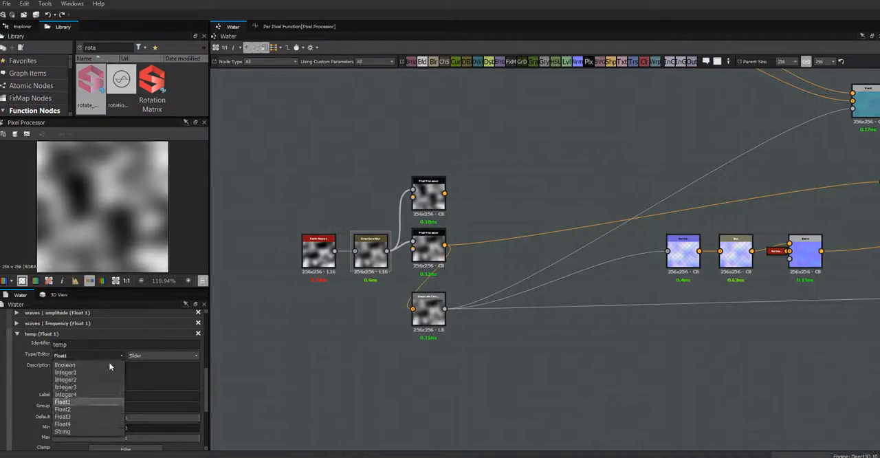
left_click(81, 409)
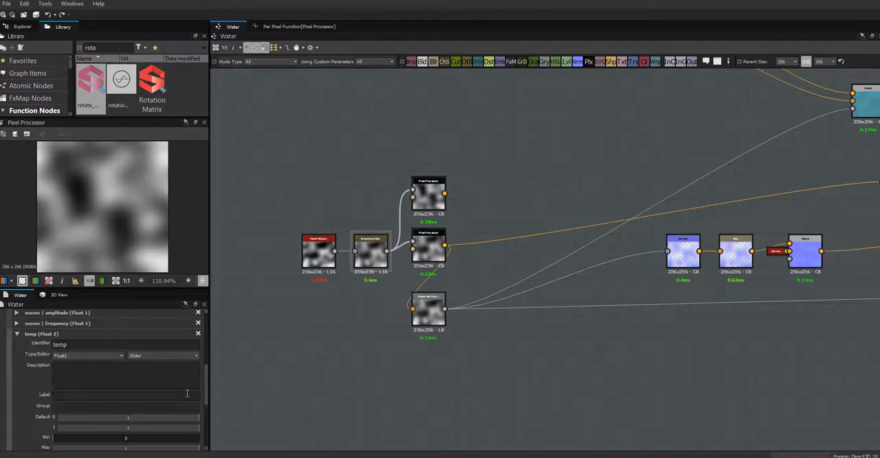
left_click_drag(201, 390, 201, 411)
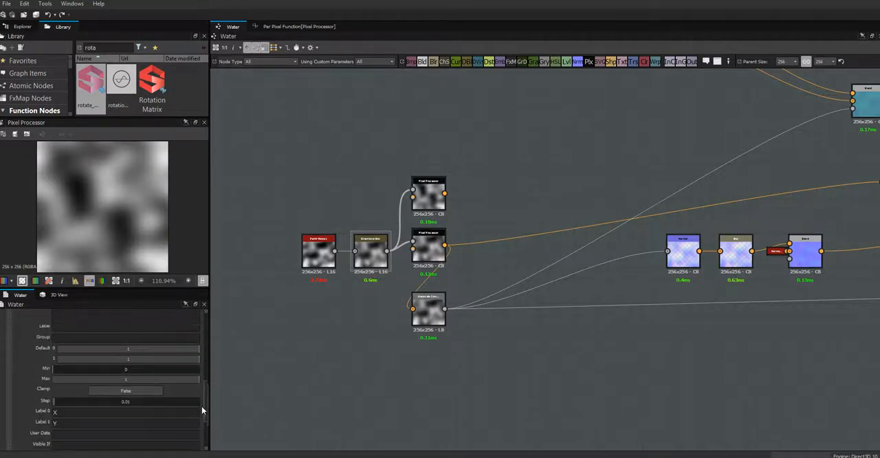
double_click(128, 350)
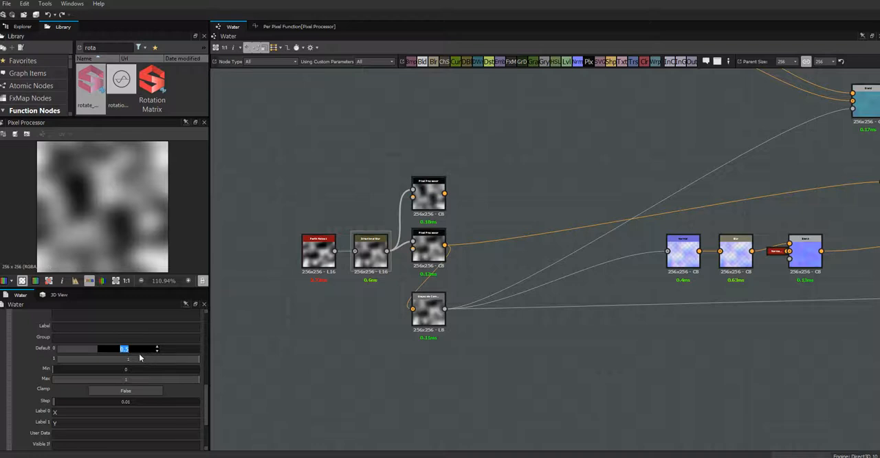
left_click(84, 348)
left_click_drag(130, 353, 224, 363)
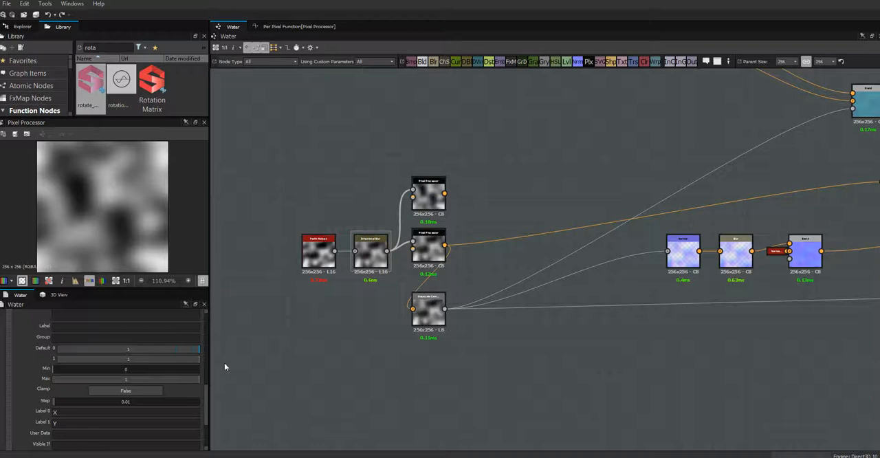
Step: Set the temp parameter's minimum value to -1
double_click(125, 370)
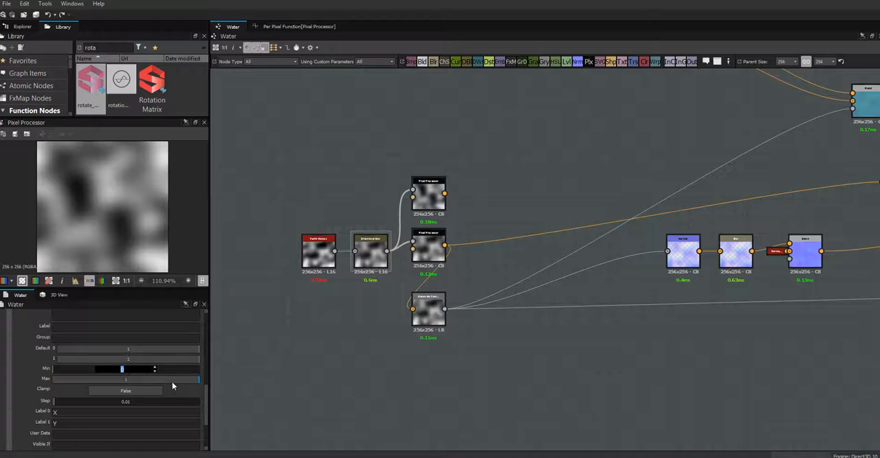
type("-1")
key("Return")
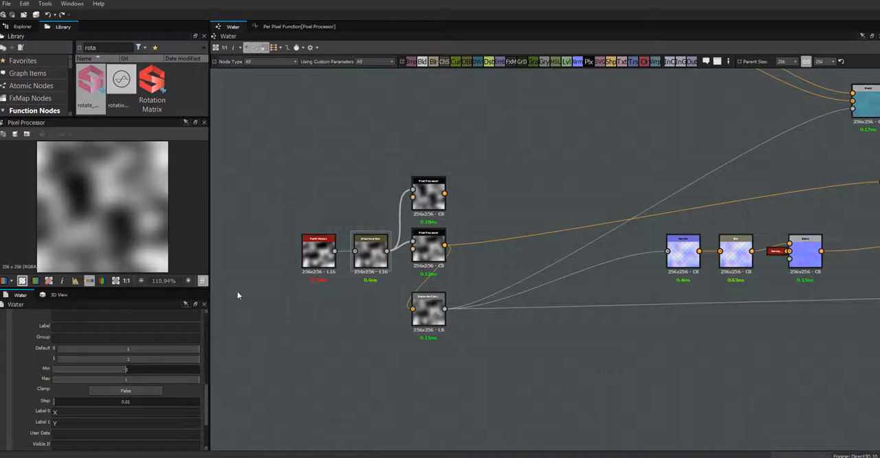
Step: Back in the Pixel Processor function, assign temp to the Get Float2 node and connect it to the new Multiplication node's second input
left_click(287, 28)
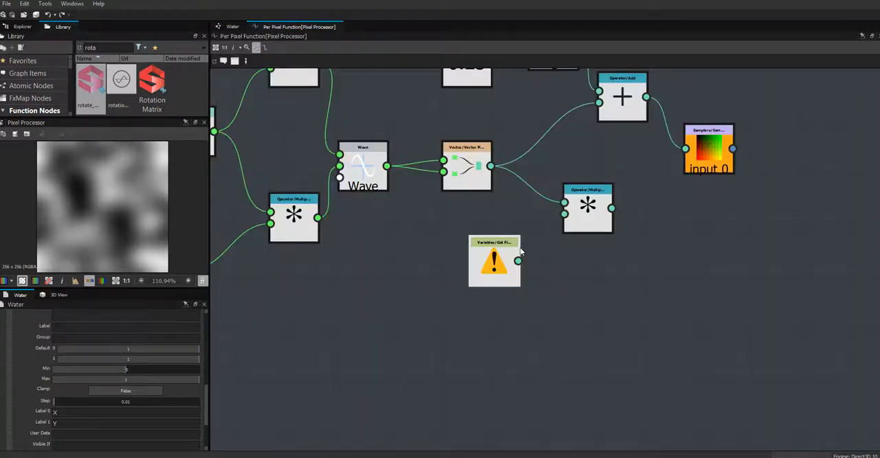
left_click(507, 274)
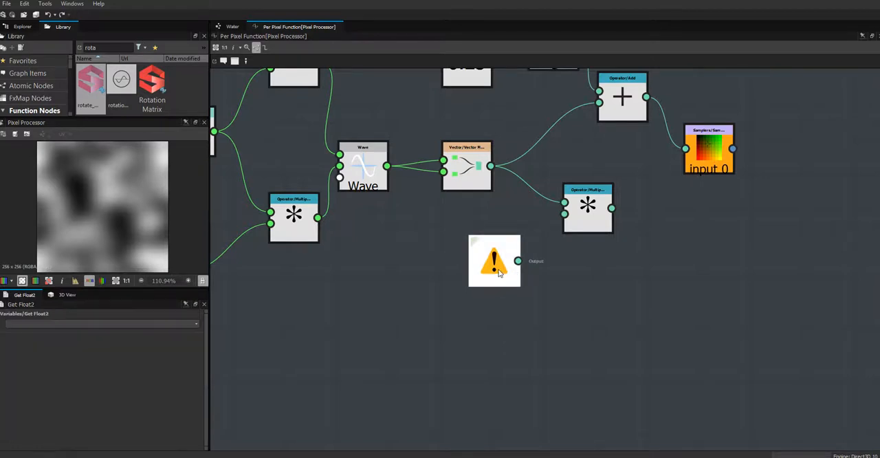
left_click(197, 326)
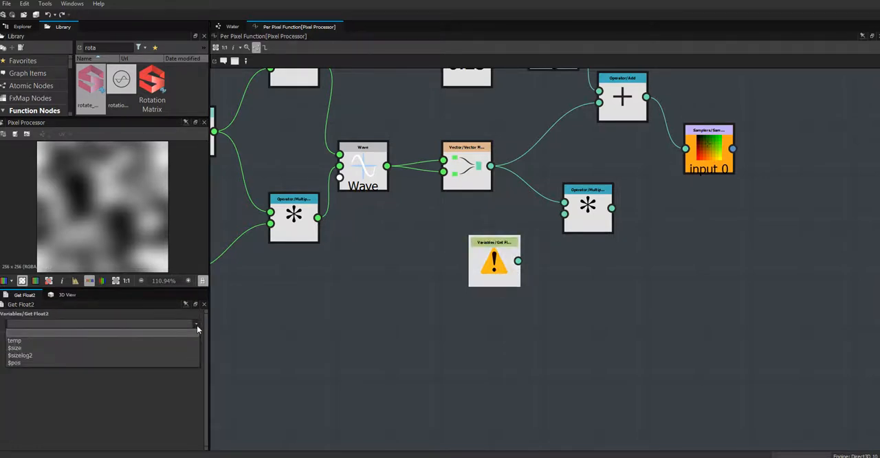
left_click(127, 345)
left_click_drag(506, 271, 564, 214)
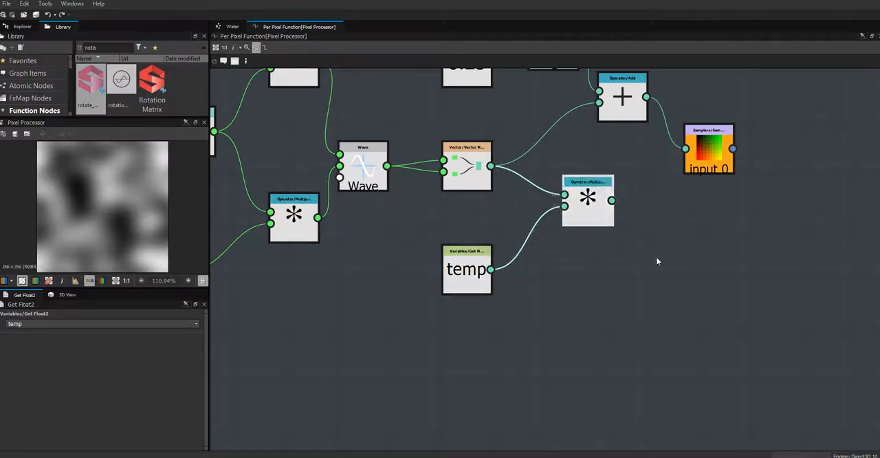
Step: Move the temp node slightly up beneath the Vector node and bring the Multiplication node closer to both
middle_click_drag(656, 256, 589, 366)
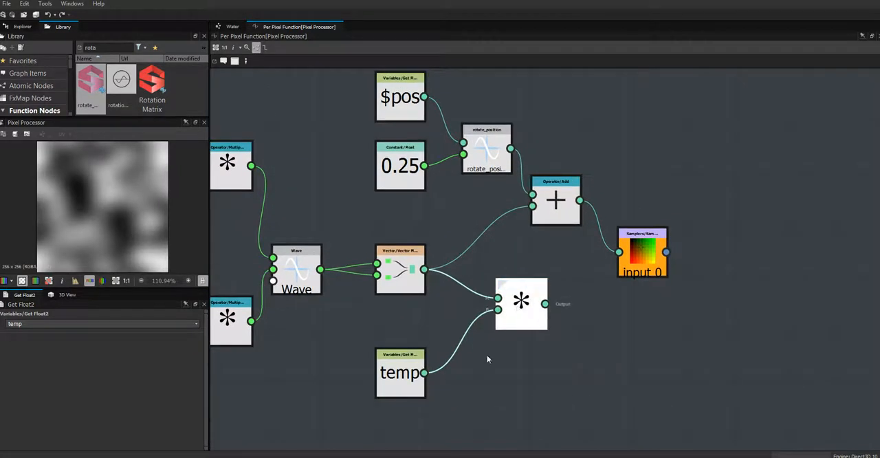
left_click_drag(392, 372, 393, 354)
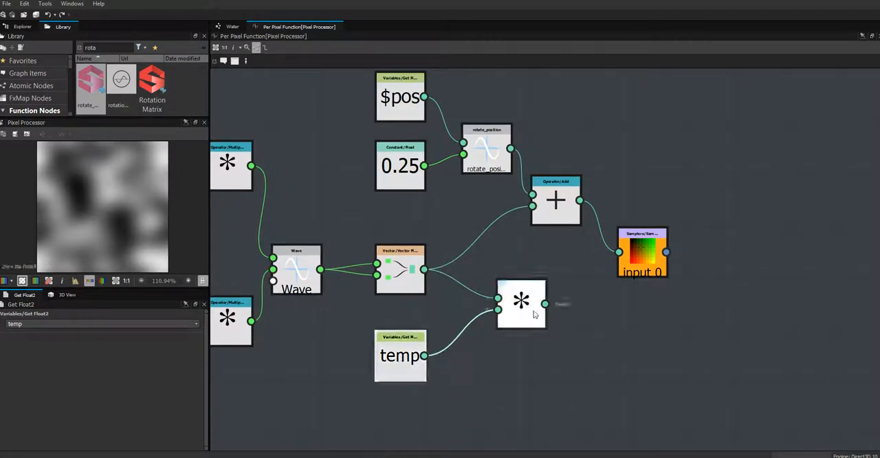
left_click_drag(529, 312, 494, 314)
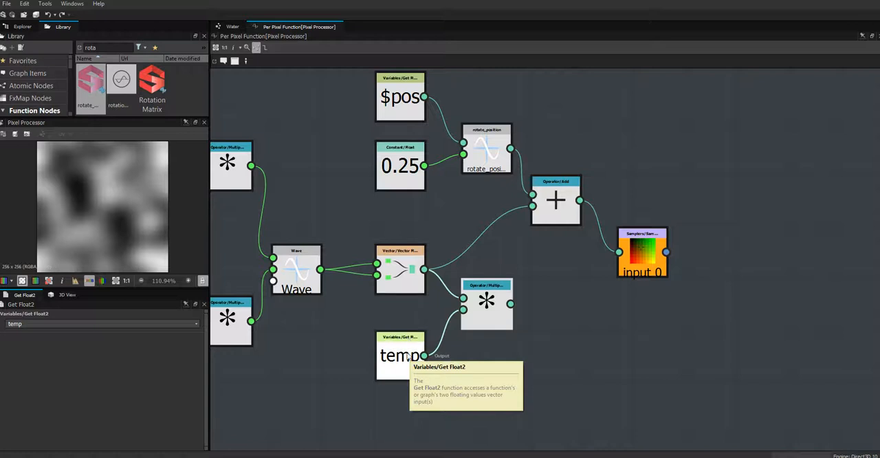
mouse_move(407, 364)
left_mouse_down()
mouse_move(390, 365)
mouse_move(405, 363)
left_mouse_up()
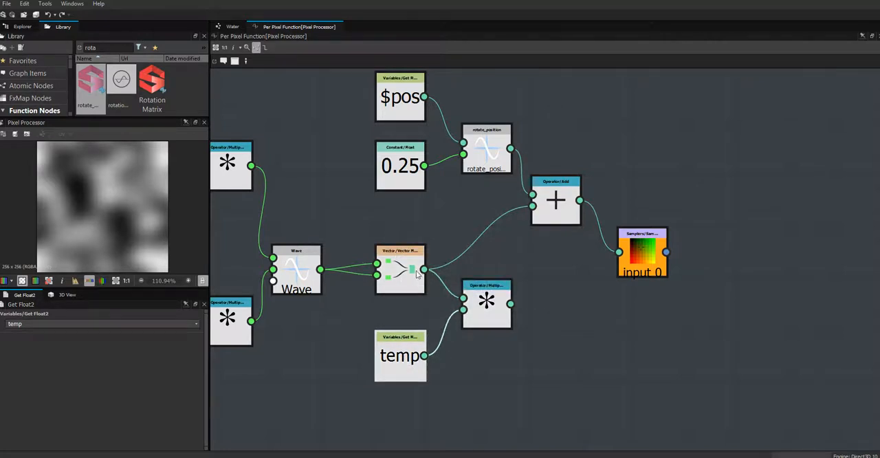
Step: Connect the Multiplication node's output to Add's second input, replacing the Vector link, and place the node beside the Vector node
left_click_drag(494, 303, 481, 307)
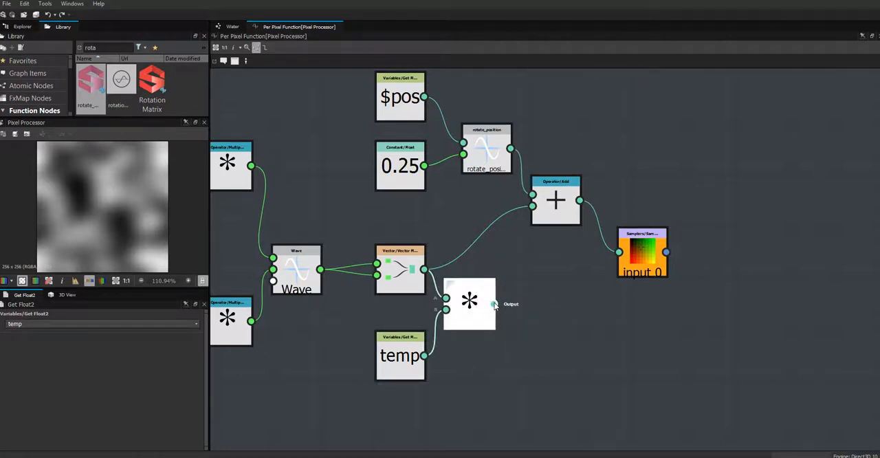
left_click_drag(493, 304, 533, 206)
left_click_drag(463, 321, 481, 302)
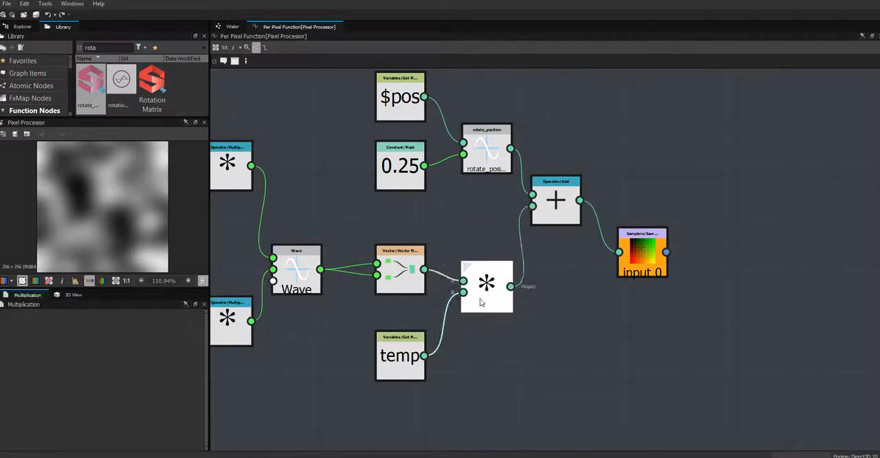
Step: Review the completed Pixel Processor function graph and save the Water.sbs package
left_click(480, 323)
middle_click_drag(484, 348, 672, 363)
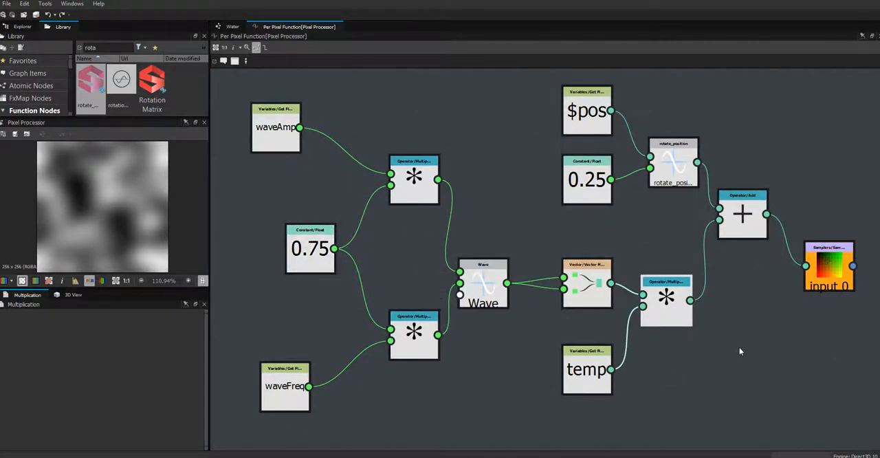
middle_click_drag(713, 354, 655, 356)
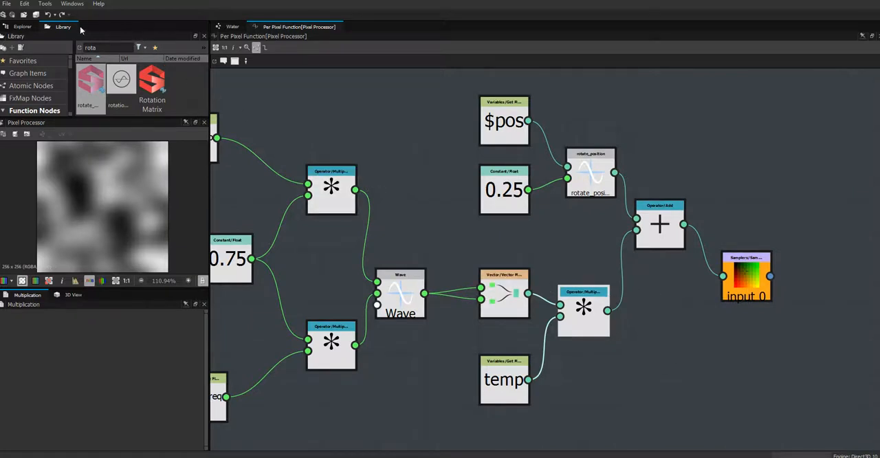
left_click(26, 27)
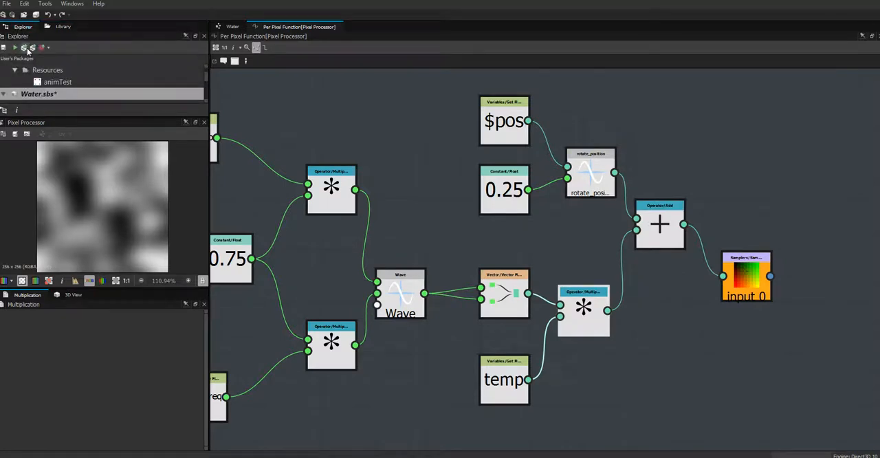
key("ctrl+s")
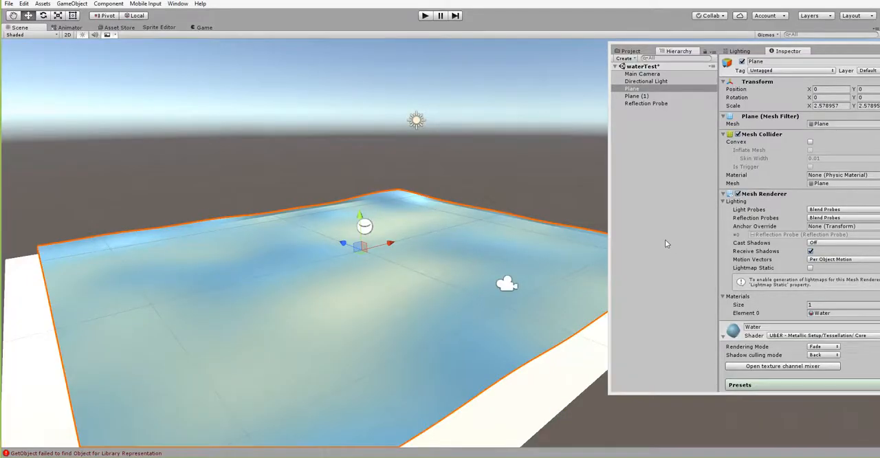
Step: Switch to Unity, move the floating Inspector window over the scene, and examine the Water material's procedural properties and generated textures
left_click_drag(830, 51, 694, 53)
left_click_drag(814, 147, 818, 350)
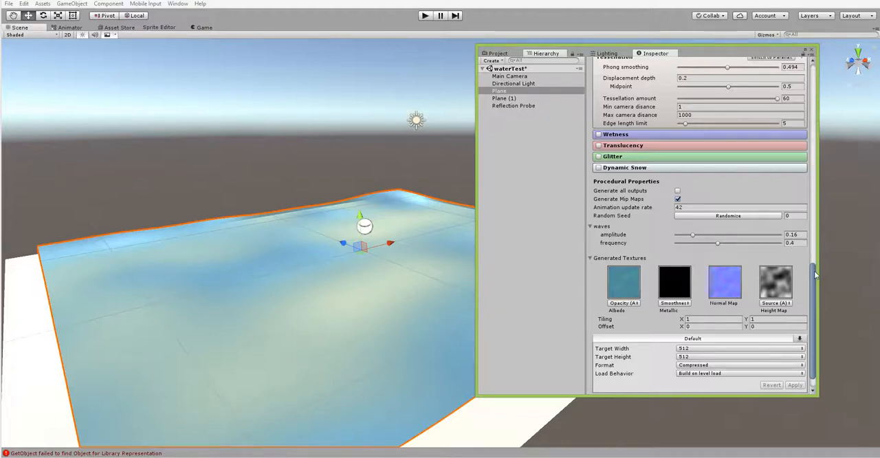
left_click_drag(815, 275, 816, 286)
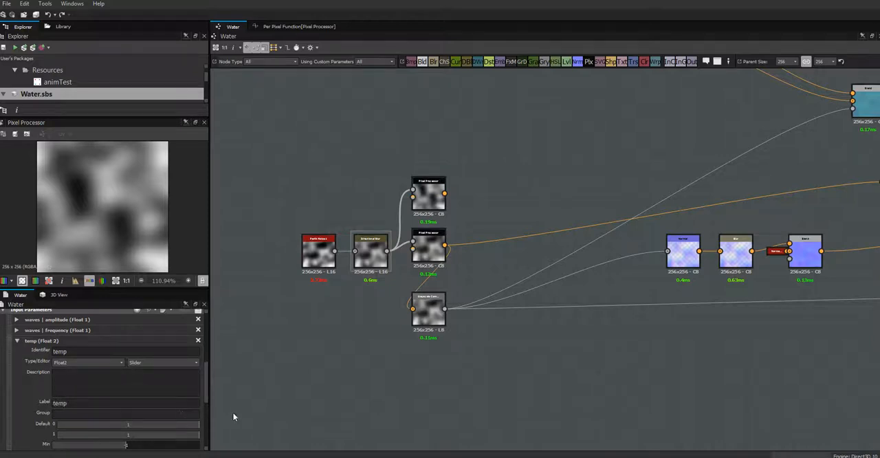
Step: Back in Substance Designer's Water graph, add a Blend node with the lower Pixel Processor as background and the upper one as foreground
key("Return")
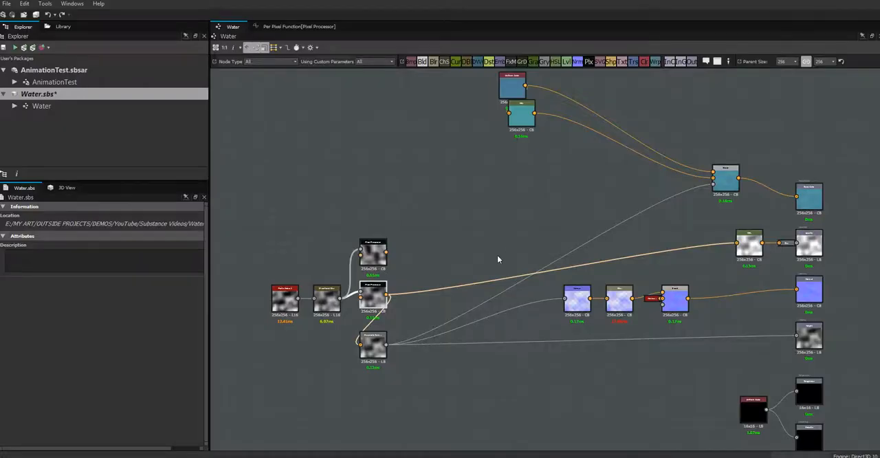
middle_click_drag(489, 252, 427, 198)
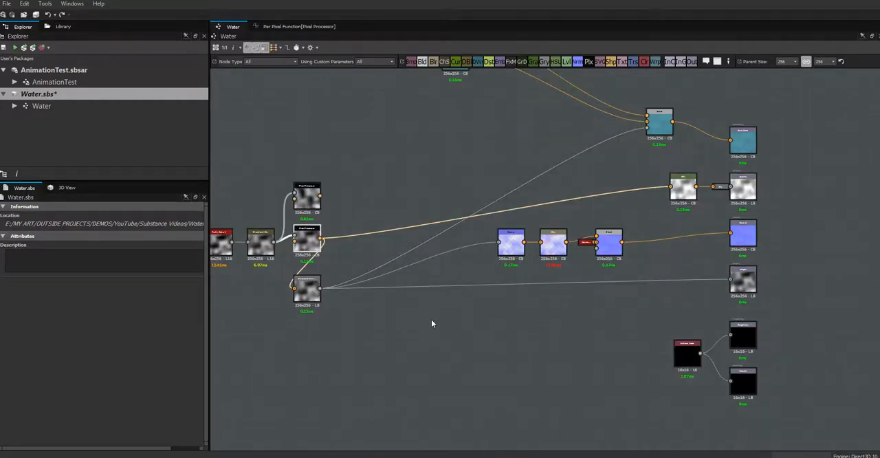
scroll(431, 309, "up", 2)
middle_click_drag(442, 334, 451, 367)
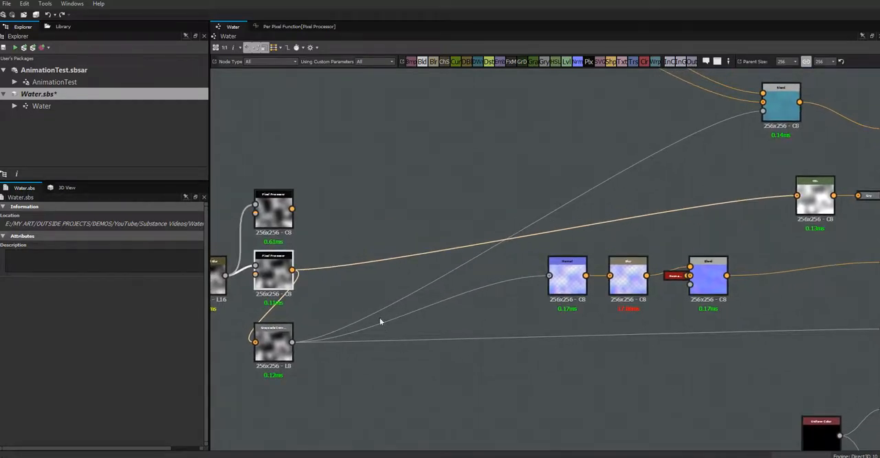
middle_click_drag(397, 290, 432, 299)
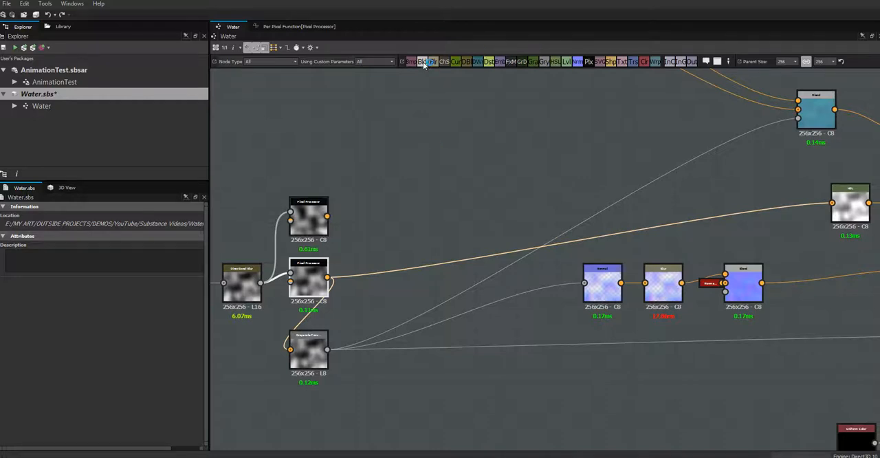
left_click_drag(406, 194, 410, 227)
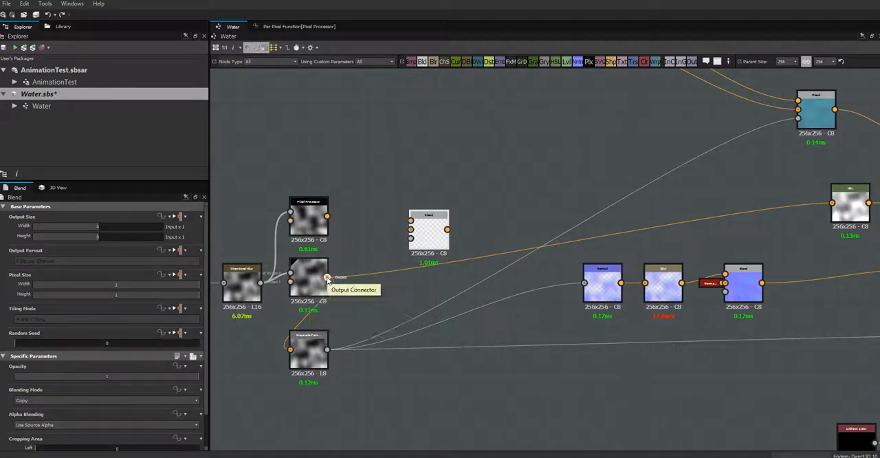
left_click_drag(327, 277, 411, 230)
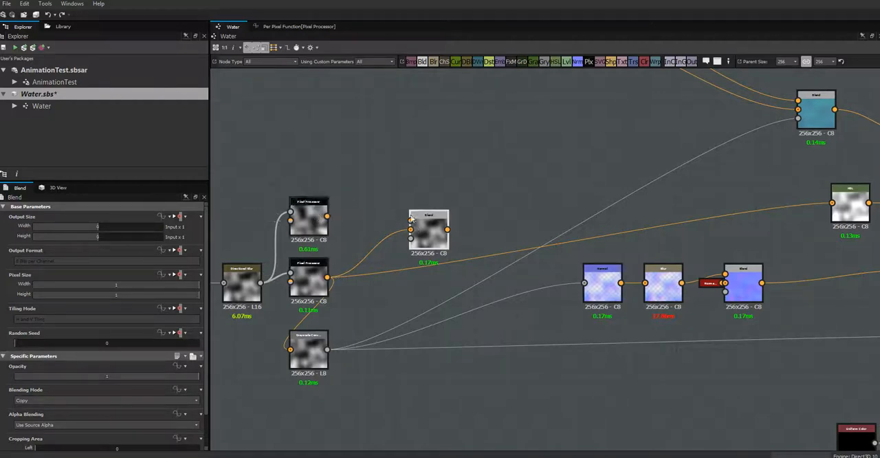
left_click_drag(327, 218, 410, 220)
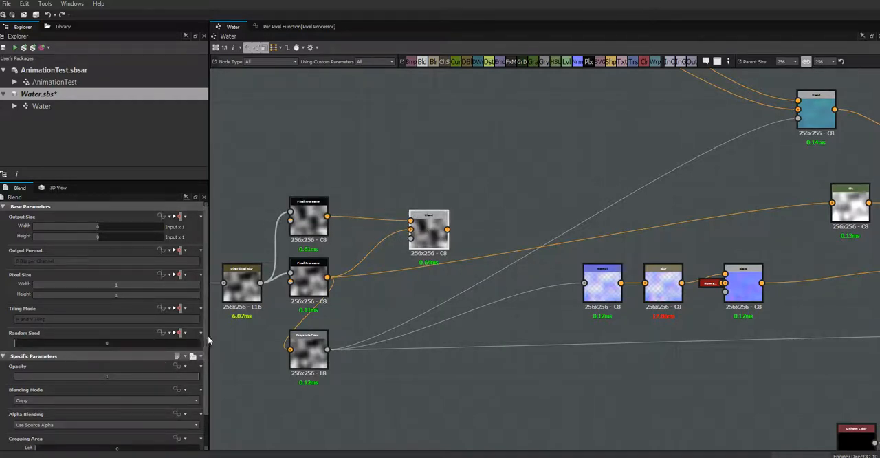
scroll(208, 336, "down", 2)
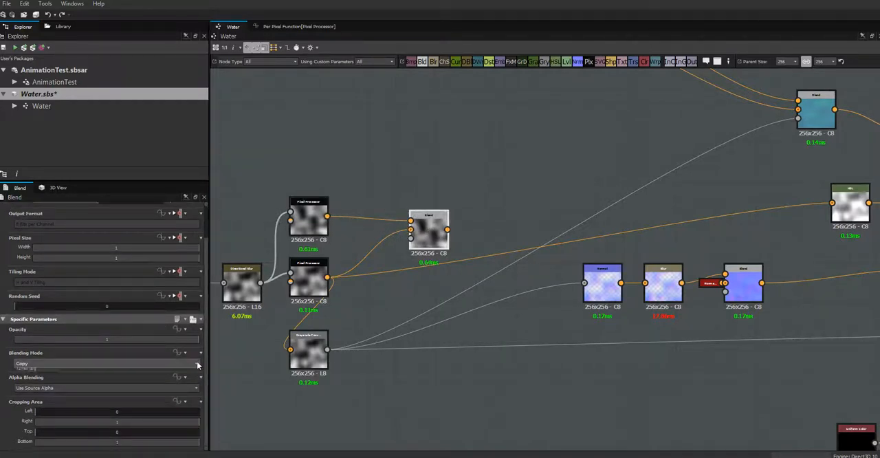
left_click(197, 362)
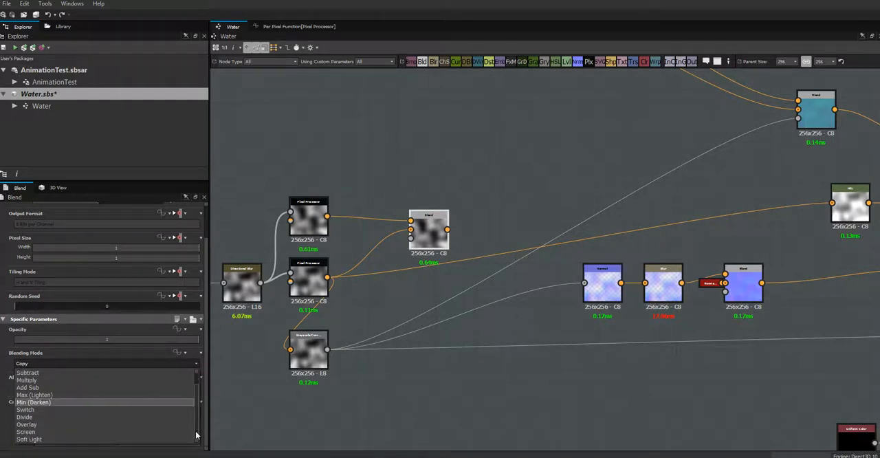
left_click(163, 371)
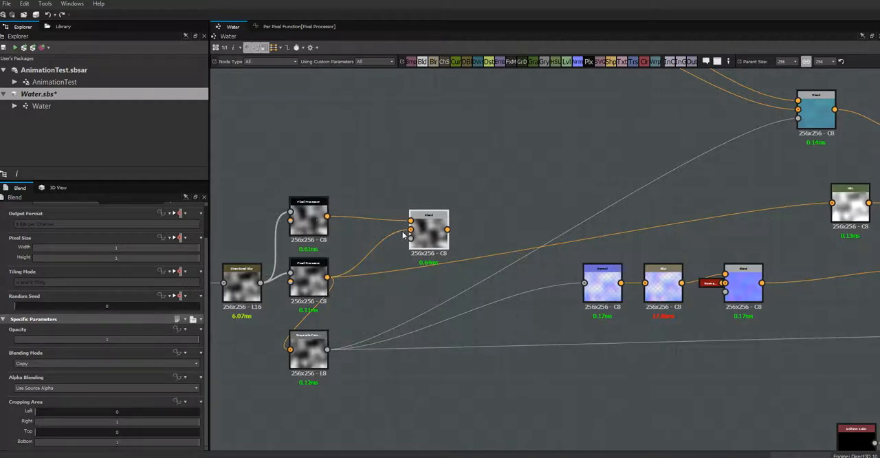
Step: Move the upper Pixel Processor up, add a Grayscale Conversion node beneath it, and nudge the existing Grayscale Conversion node up
left_click_drag(310, 223, 309, 177)
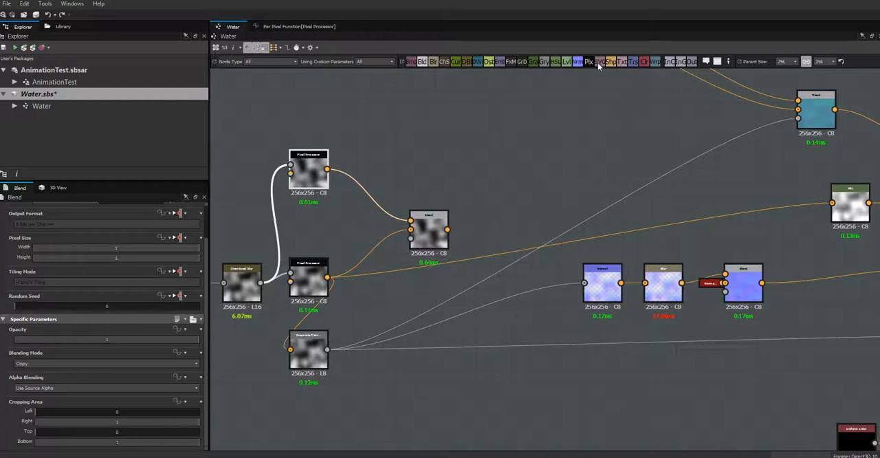
left_click_drag(547, 62, 309, 216)
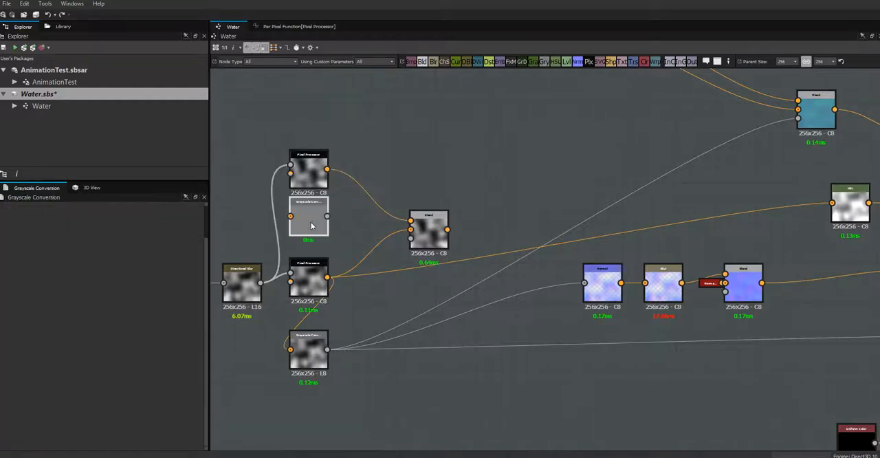
key("Left")
key("Left")
key("Left")
key("Left")
key("Left")
key("Left")
key("Left")
key("Left")
key("Left")
key("Left")
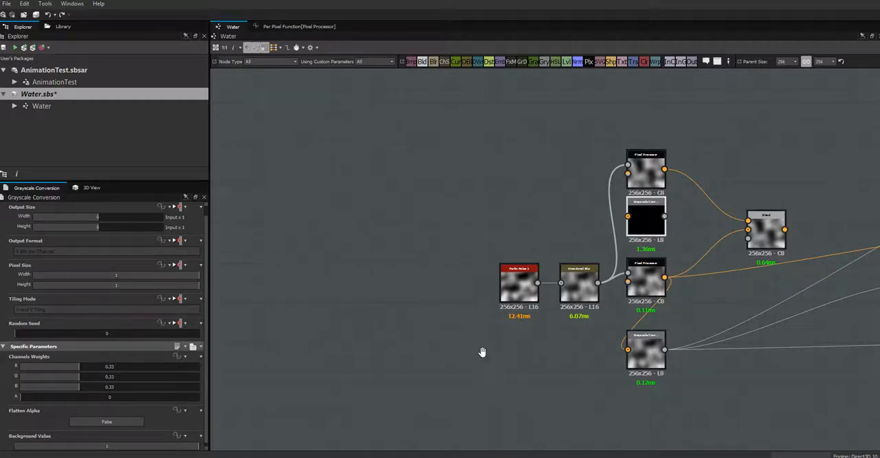
middle_click_drag(482, 352, 257, 356)
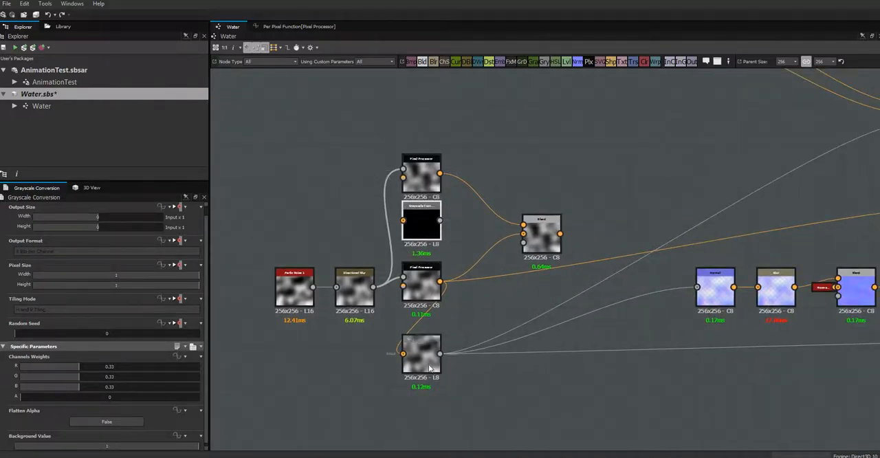
left_click_drag(428, 366, 427, 353)
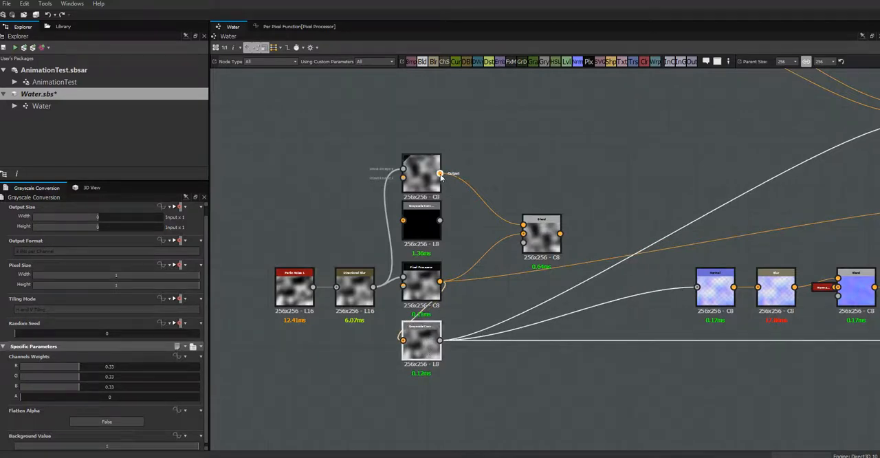
Step: Connect the upper Pixel Processor to the new Grayscale Conversion node, and that node's output to the Blend node's opacity input
left_click_drag(441, 176, 404, 220)
left_click(424, 229)
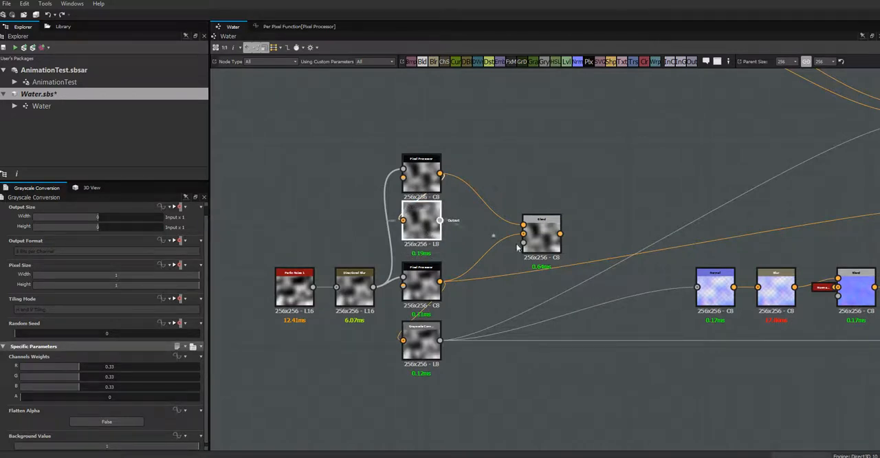
left_click_drag(517, 248, 523, 241)
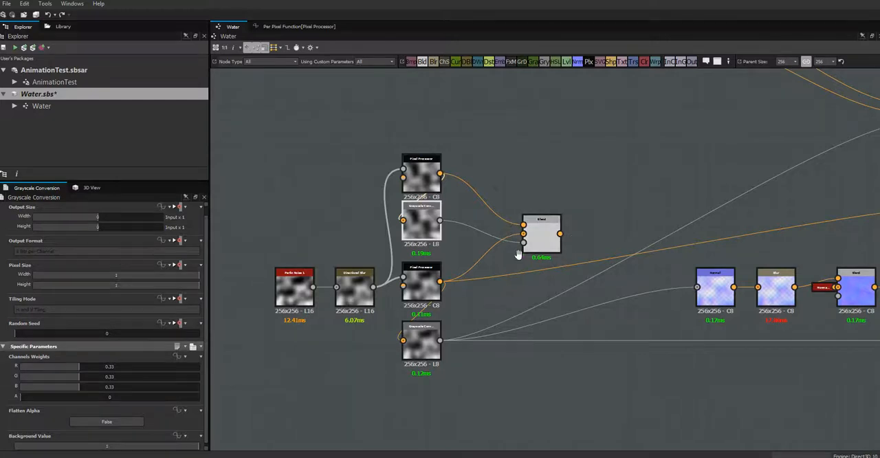
Step: Move the Blend node closer to the Pixel Processor and Grayscale Conversion nodes feeding it
middle_click_drag(518, 250, 388, 234)
left_click(406, 209)
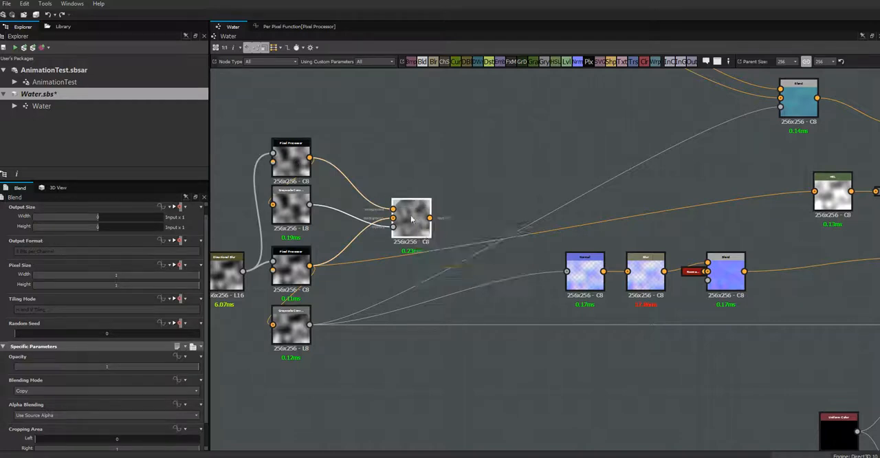
left_click_drag(411, 218, 399, 214)
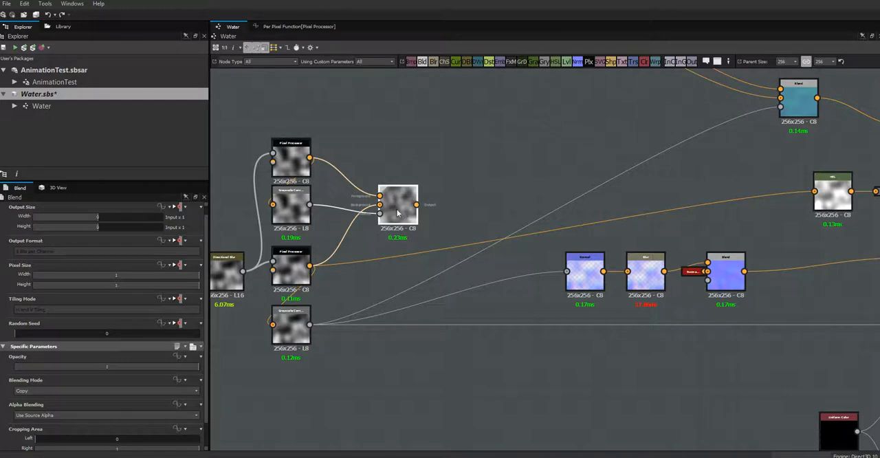
left_click_drag(391, 221, 385, 234)
Step: Place the original Grayscale Conversion node beside the Blend node and connect Blend's output to it, replacing the lower Pixel Processor link
middle_click_drag(446, 241, 352, 281)
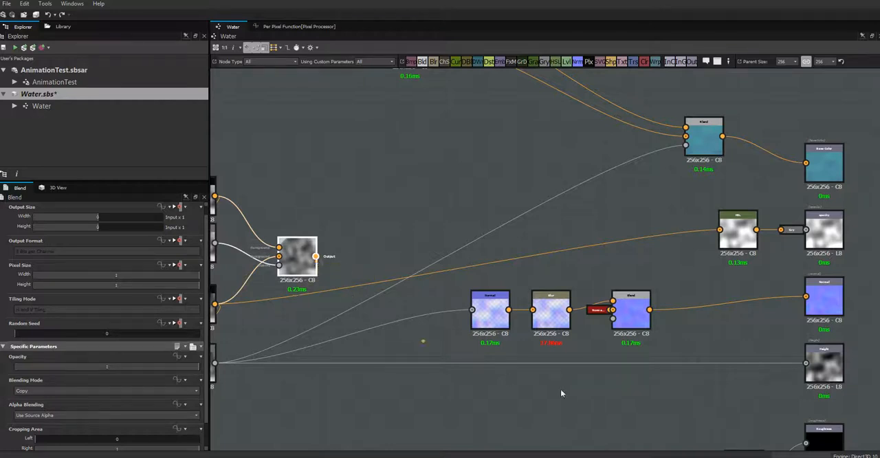
left_click_drag(560, 389, 409, 336)
middle_click_drag(432, 345, 609, 266)
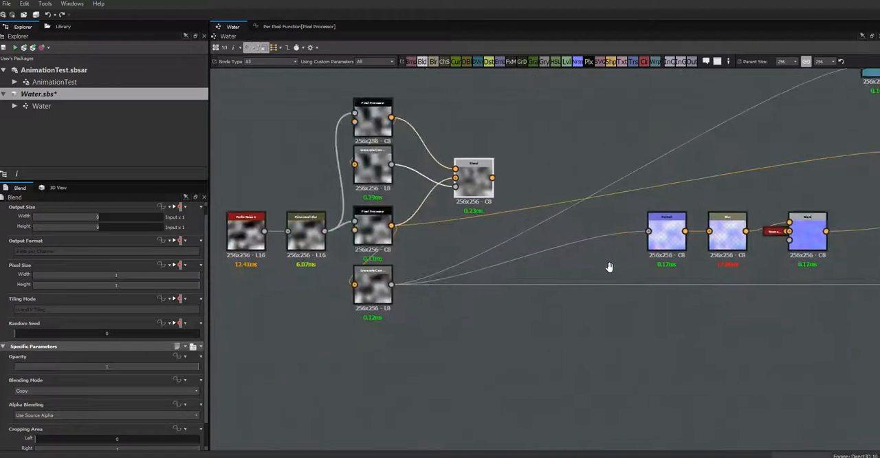
left_click_drag(382, 297, 555, 255)
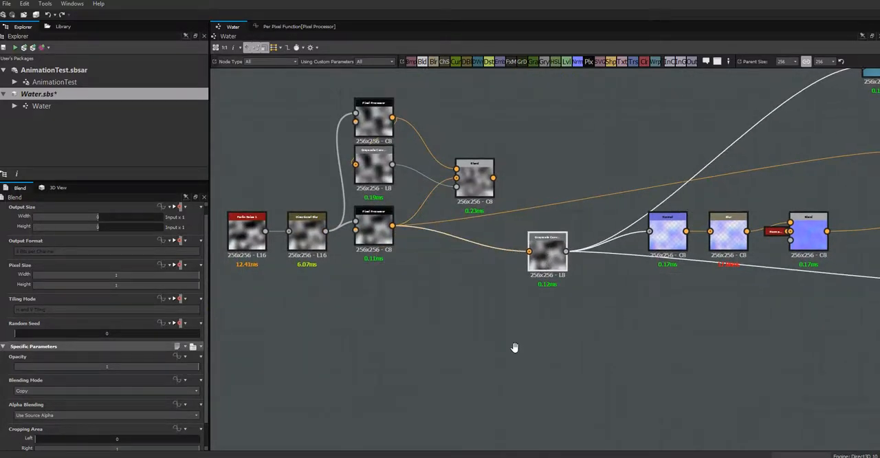
middle_click_drag(514, 347, 421, 379)
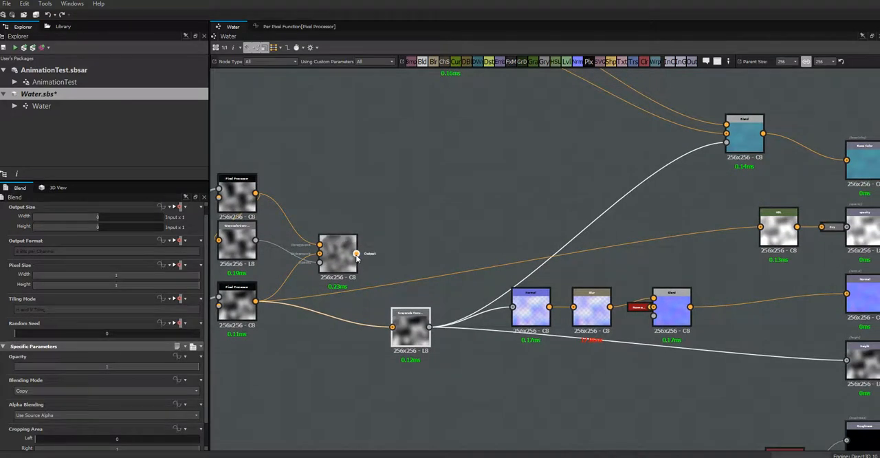
left_click_drag(356, 254, 399, 268)
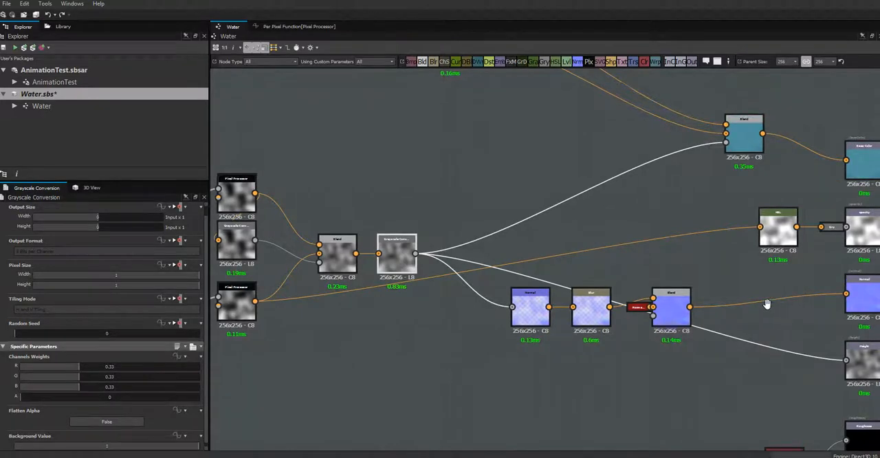
Step: Connect the new Blend node's output to the HSL node before the opacity output, replacing the lower Pixel Processor link
middle_click_drag(761, 305, 740, 297)
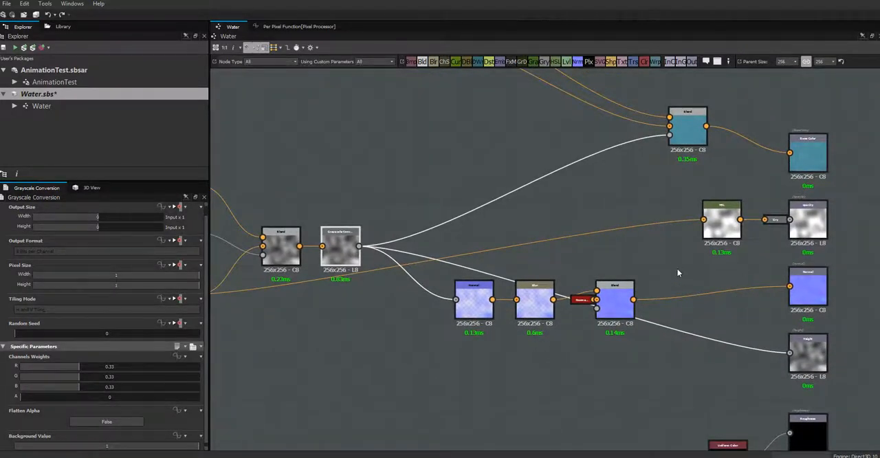
middle_click_drag(677, 267, 752, 244)
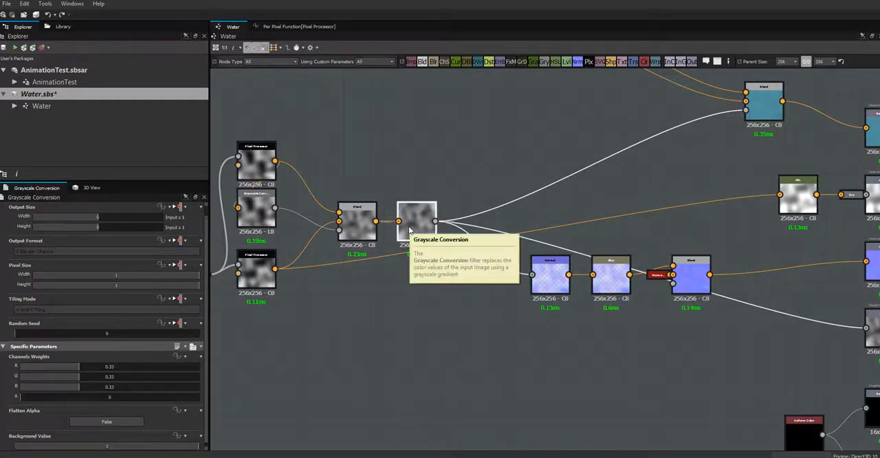
left_click_drag(376, 222, 784, 195)
middle_click_drag(721, 229, 640, 208)
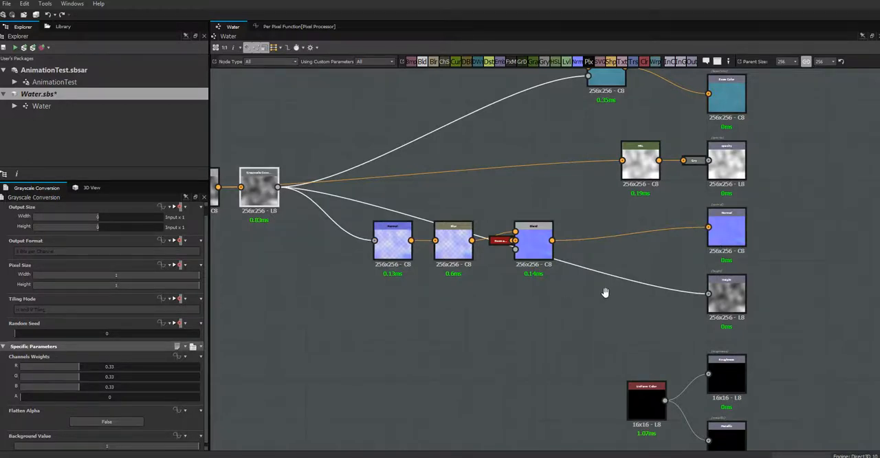
middle_click_drag(605, 294, 651, 388)
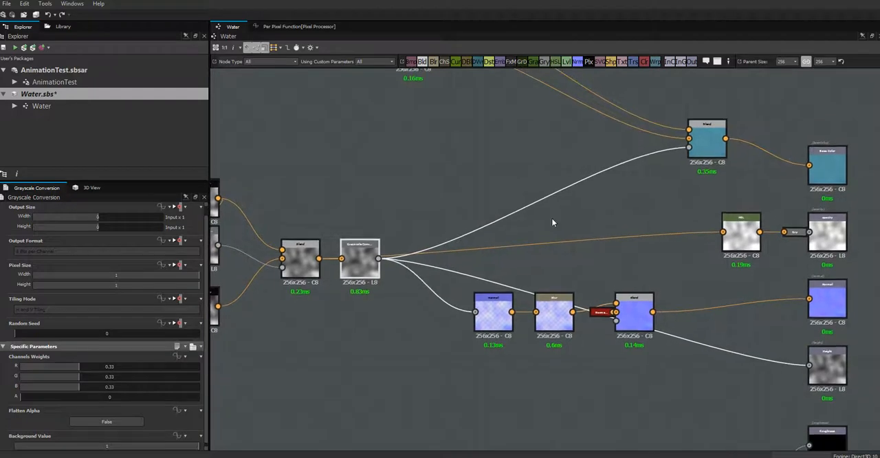
middle_click_drag(436, 187, 535, 313)
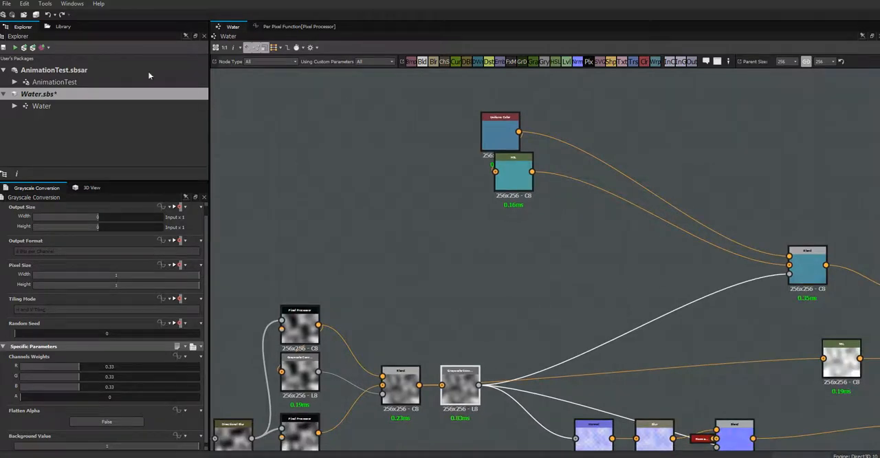
Step: Publish the Water package, then switch to Unity, run the scene in play mode and show the water plane in the Scene view
left_click(32, 47)
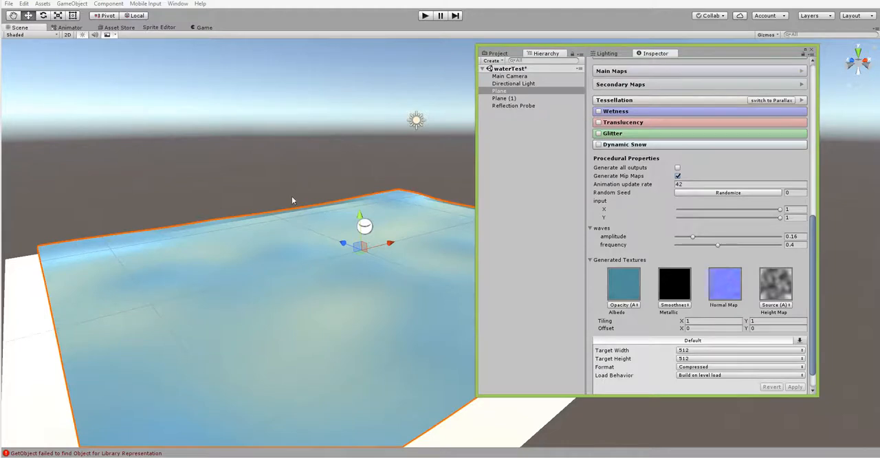
left_click_drag(283, 228, 268, 336, "alt")
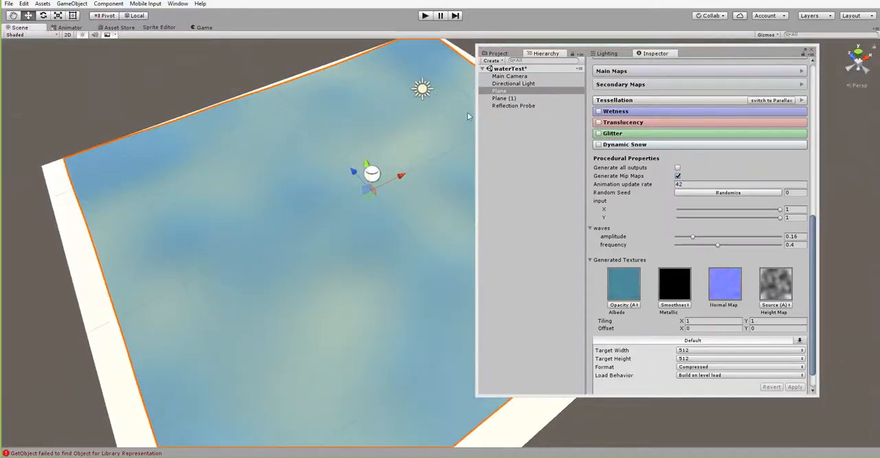
left_click_drag(695, 50, 759, 53)
left_click(425, 17)
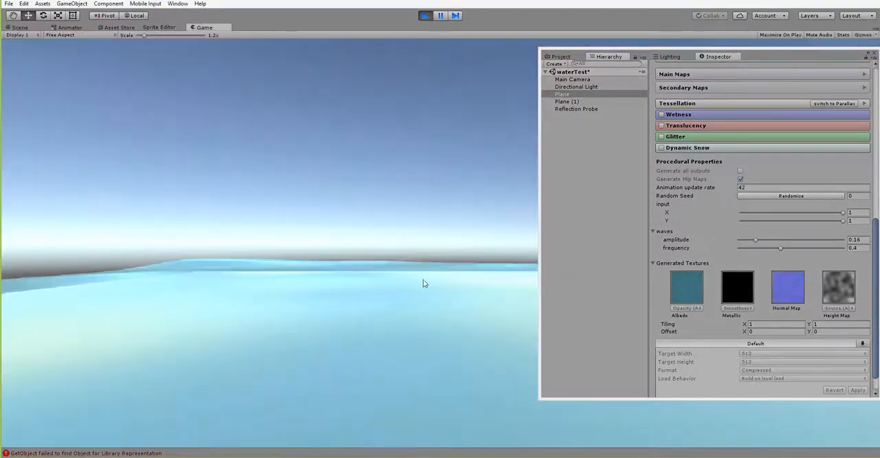
left_click(22, 28)
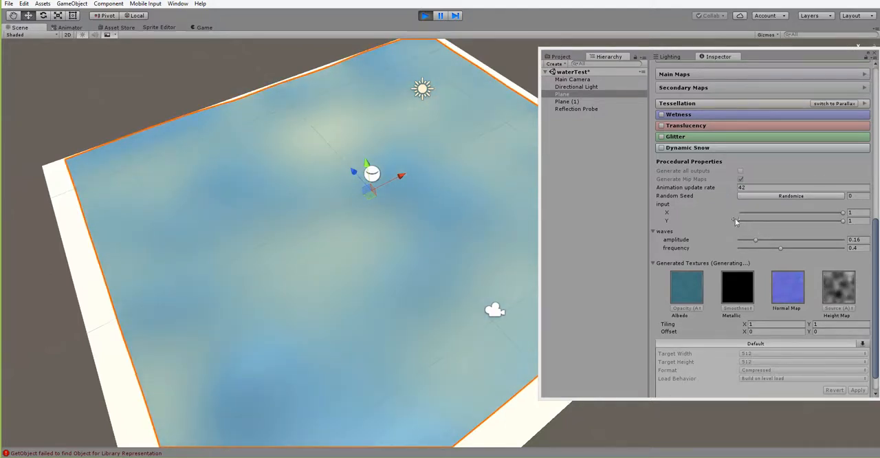
Step: Try the water material's input values at X 0.442 and Y 0.32 while the scene plays
left_click_drag(844, 215, 789, 219)
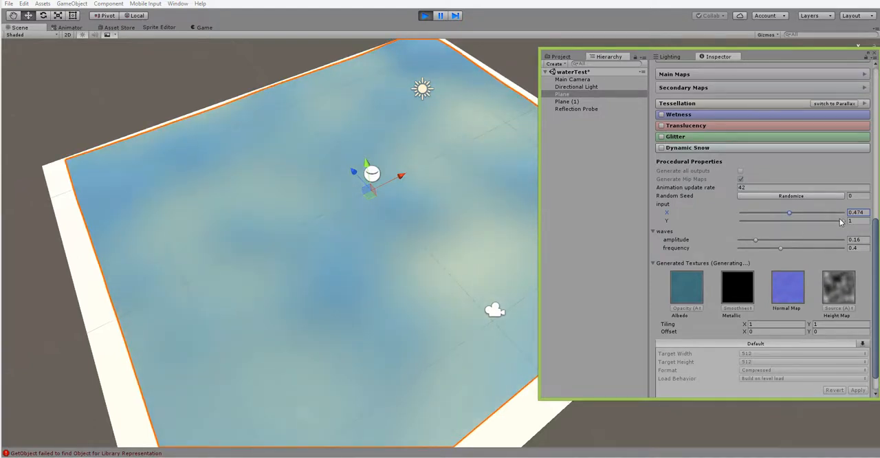
left_click_drag(844, 221, 747, 232)
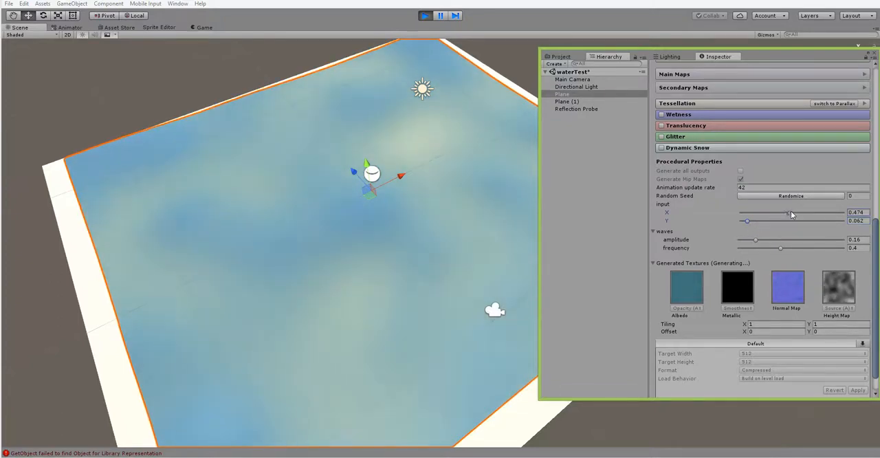
left_click_drag(790, 212, 774, 223)
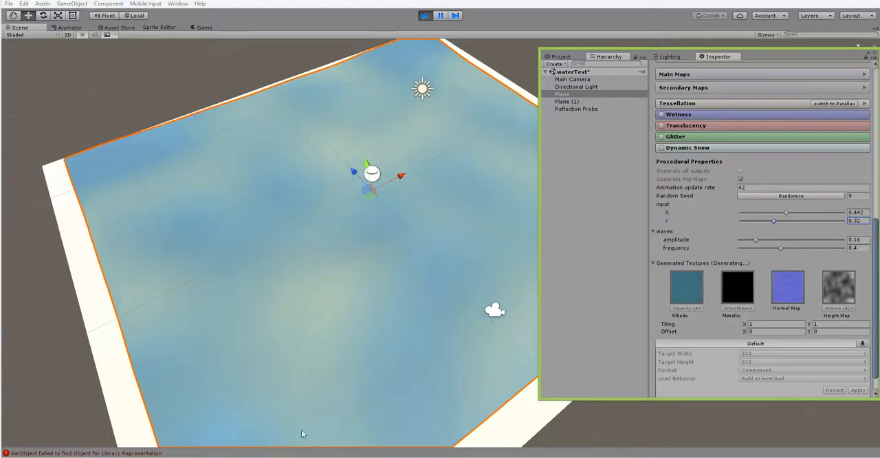
Step: Switch to Substance Designer, open the upper Pixel Processor's per-pixel function and add a Float2 constant beside the input variable node
left_click(330, 457)
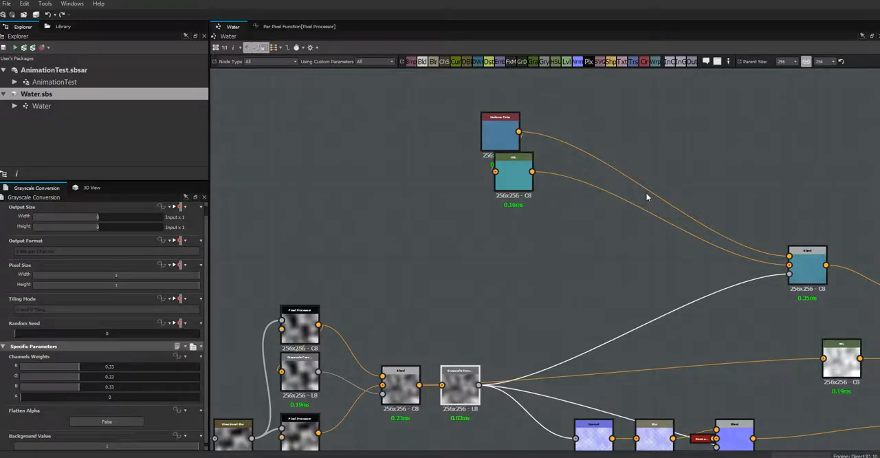
left_click(310, 330)
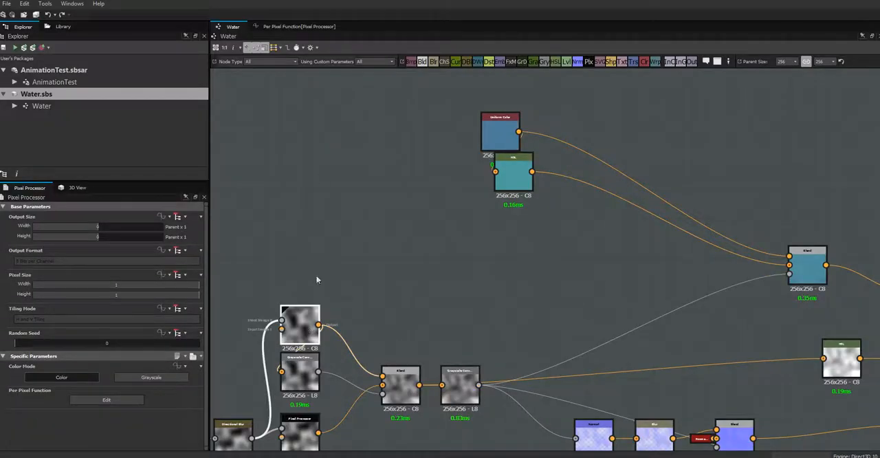
left_click(292, 27)
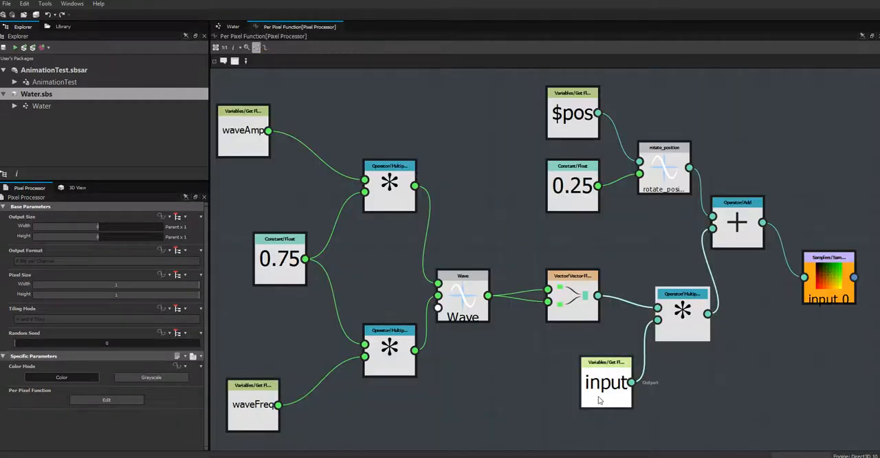
middle_click_drag(628, 396, 577, 260)
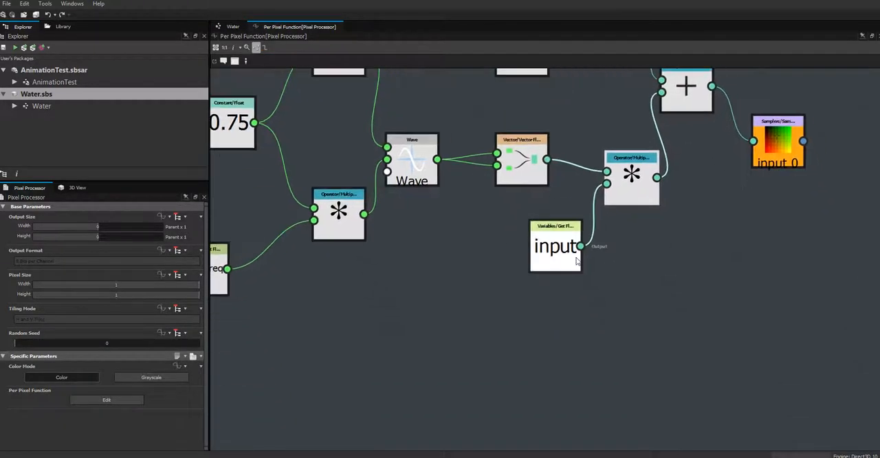
right_click(617, 253)
mouse_move(649, 261)
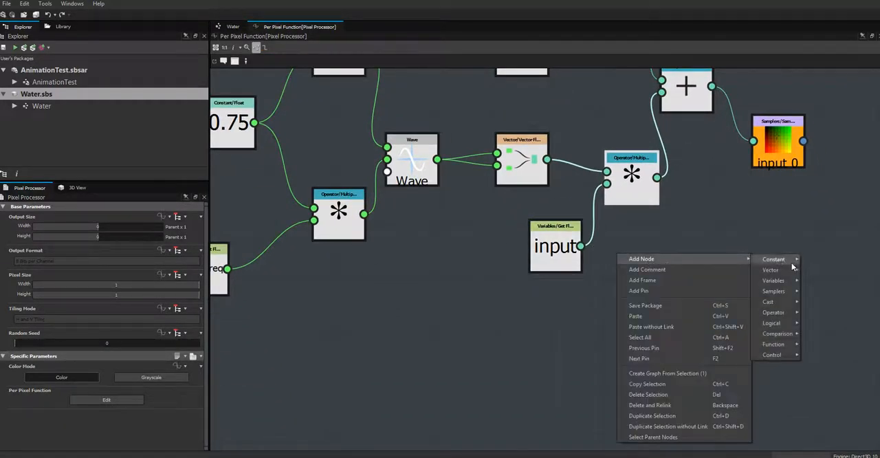
mouse_move(773, 259)
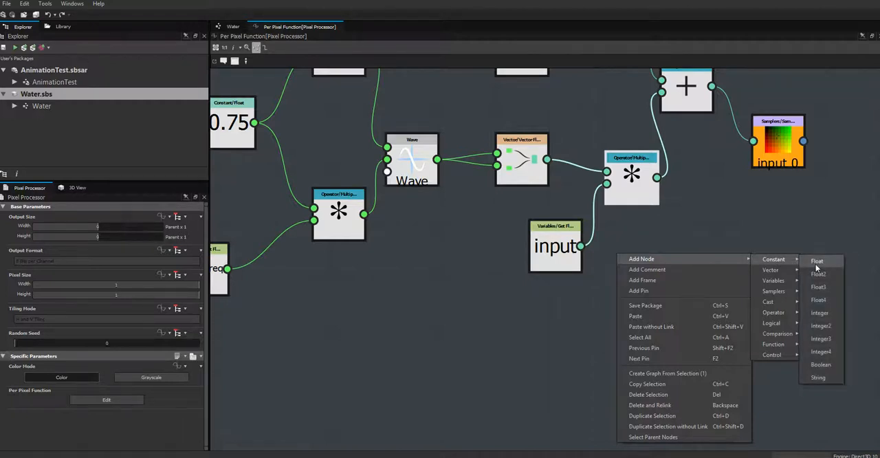
left_click(818, 273)
Step: Set the new Float2 constant's two components to 0.45 and 0.3
left_click(616, 265)
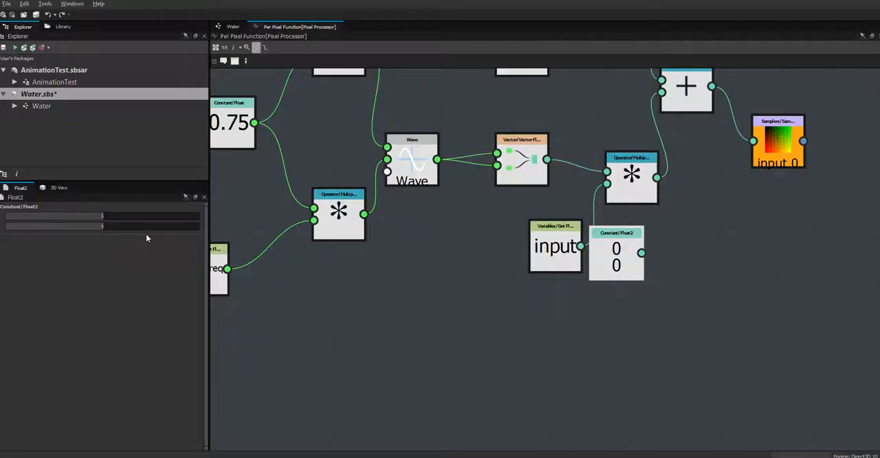
double_click(104, 215)
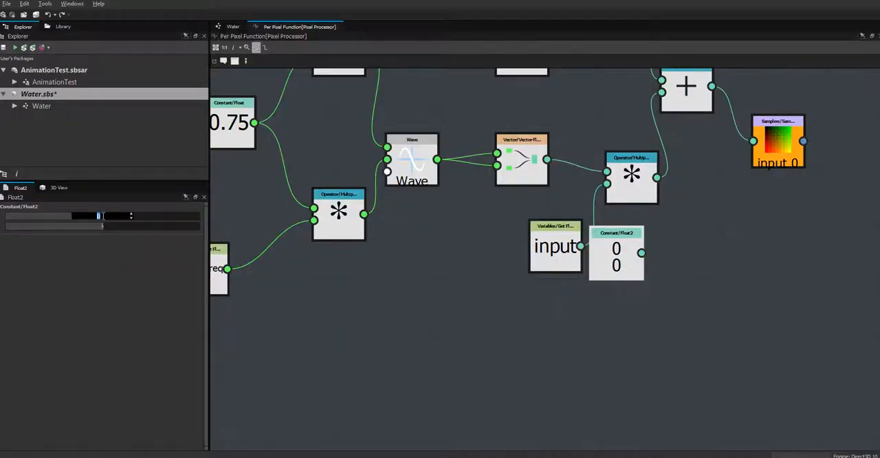
type(".45")
key("Tab")
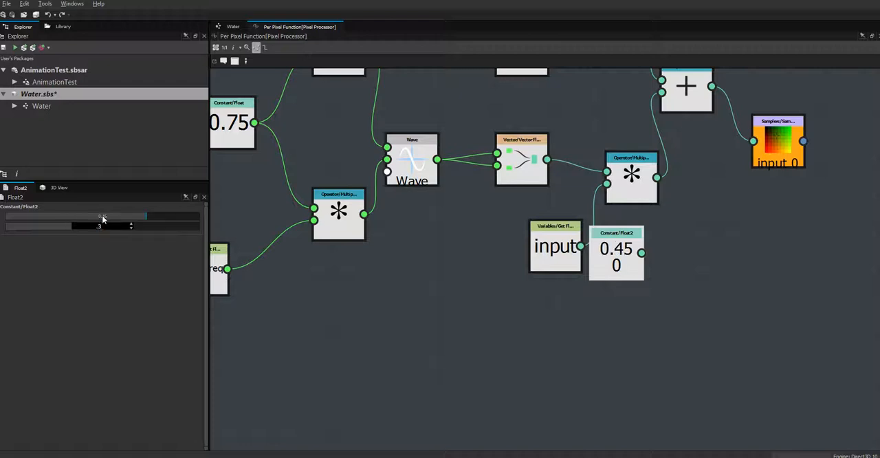
key("Return")
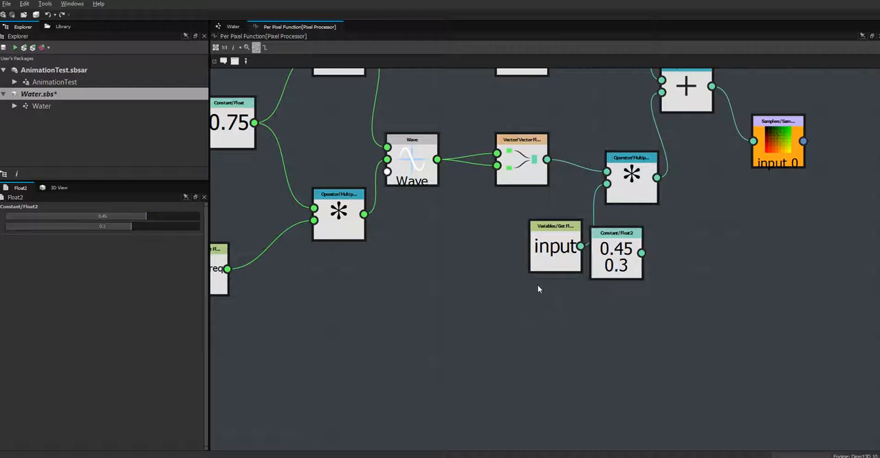
Step: Connect the Float2 constant to the final Multiply node in place of the input variable, delete the input node and position the constant below Multiply
left_click_drag(579, 253, 486, 258)
left_click_drag(616, 254, 549, 261)
left_click_drag(576, 259, 608, 190)
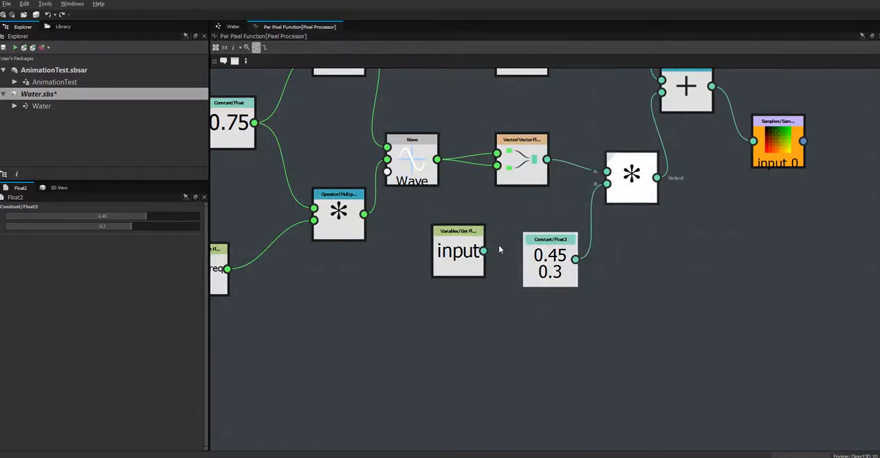
left_click_drag(451, 255, 458, 273)
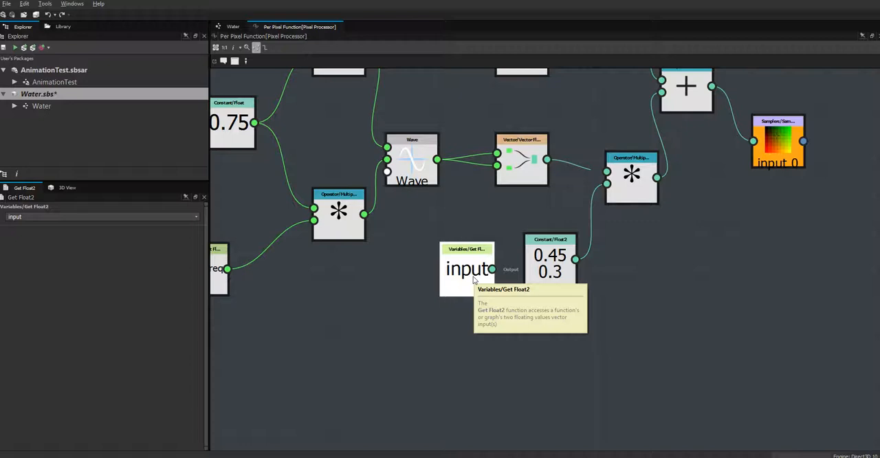
key("Delete")
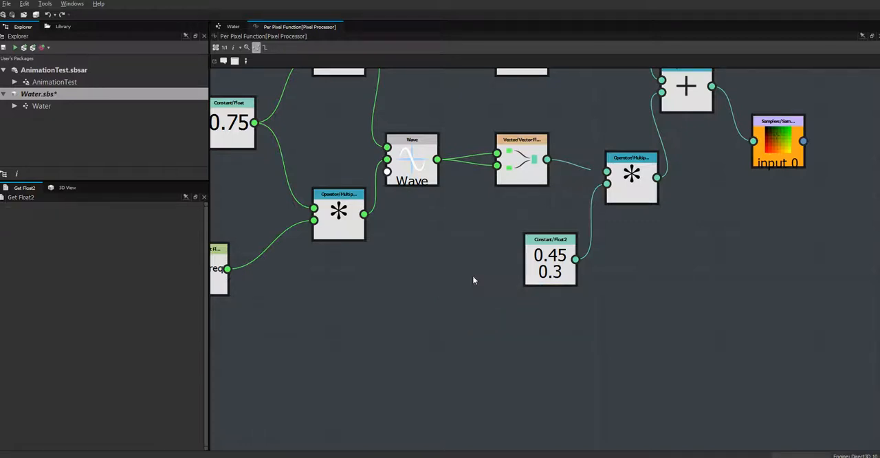
middle_click_drag(474, 271, 550, 376)
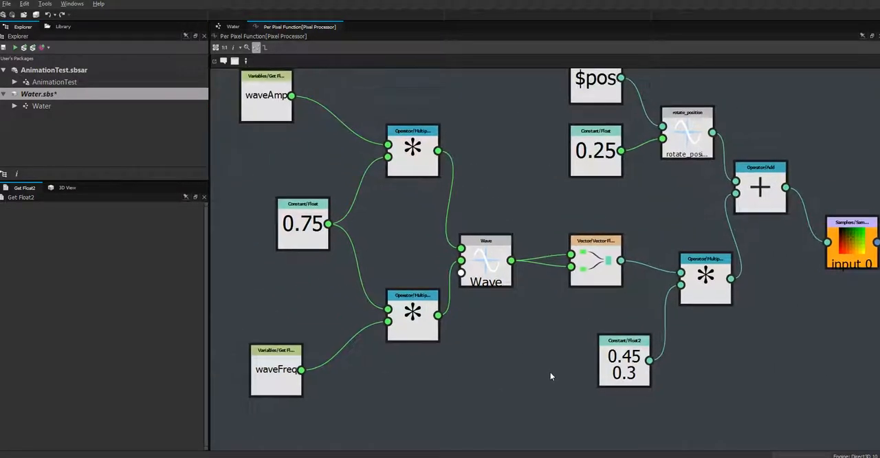
left_click_drag(636, 367, 627, 358)
left_click(600, 270)
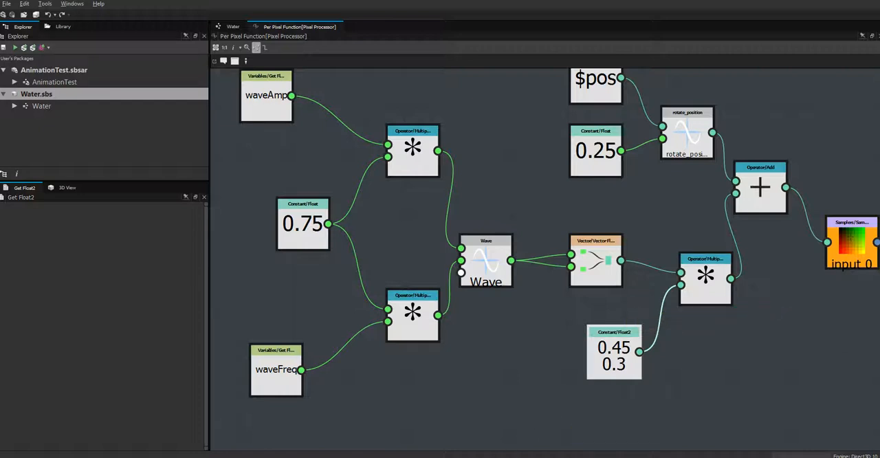
Step: Switch to Unity, run the scene in play mode with the updated substance and show it in the Scene view
mouse_move(548, 457)
left_click(536, 394)
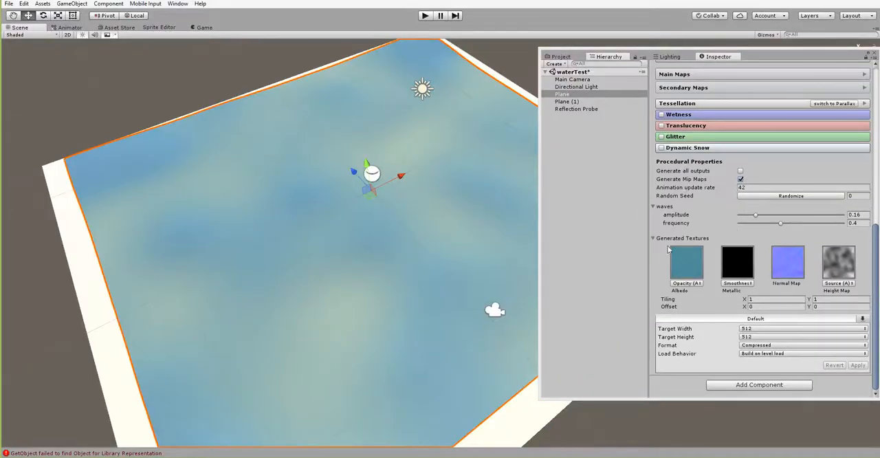
left_click(425, 17)
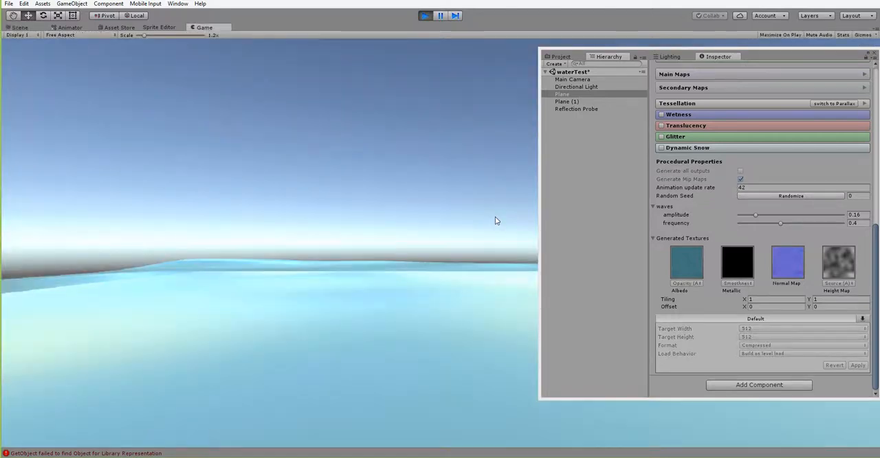
left_click(19, 28)
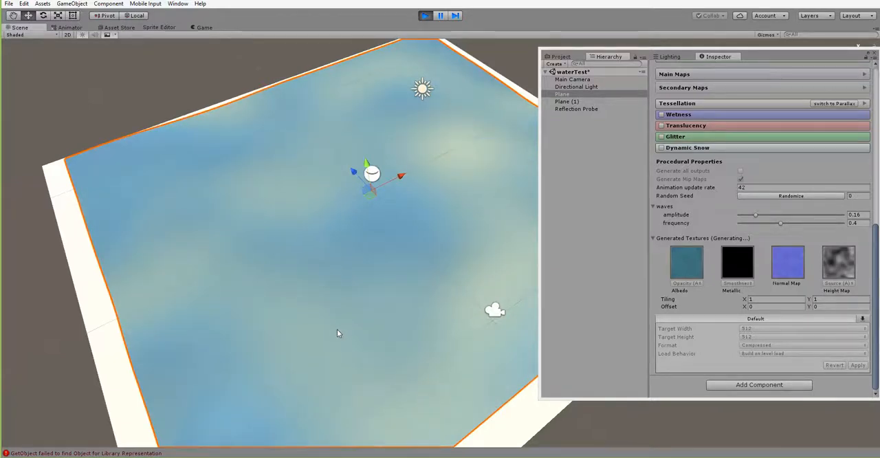
Step: Examine the animated water plane's wave movement and color pattern from above, from the corners and at low angles
left_click_drag(279, 322, 385, 320, "alt")
right_click_drag(385, 320, 243, 300, "alt")
left_click_drag(243, 301, 382, 355, "alt")
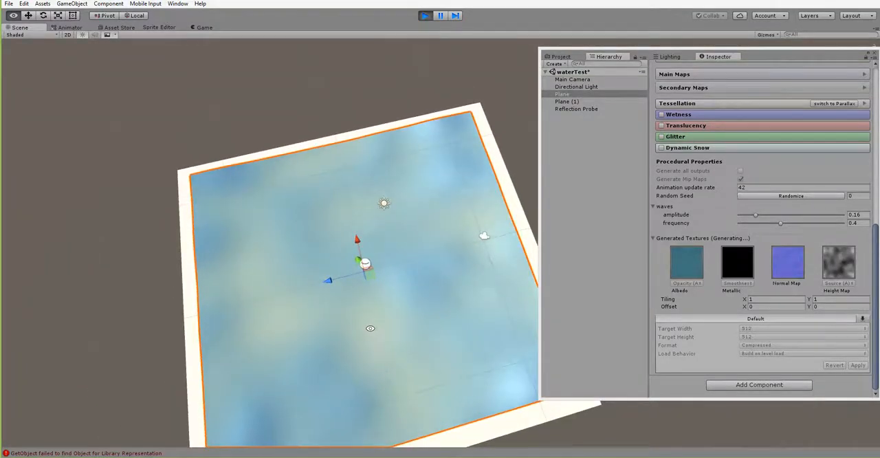
right_click_drag(395, 338, 644, 454, "alt")
left_click_drag(373, 350, 337, 286, "alt")
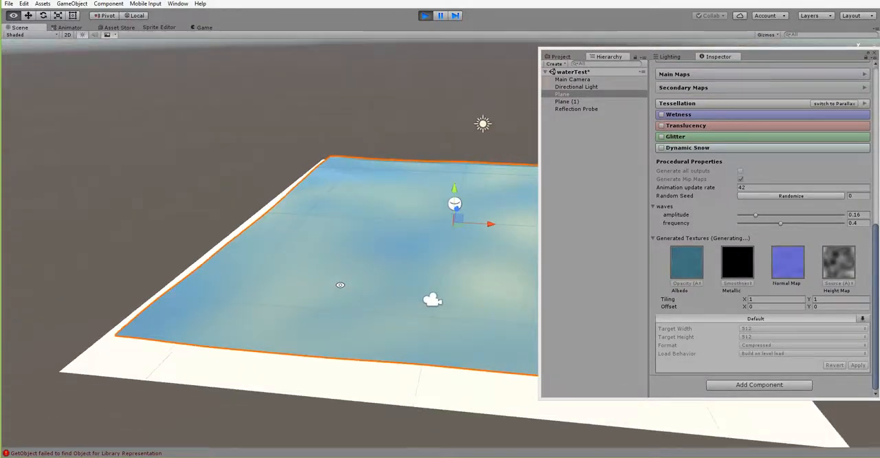
middle_click_drag(337, 286, 157, 302)
left_click_drag(316, 313, 300, 365, "alt")
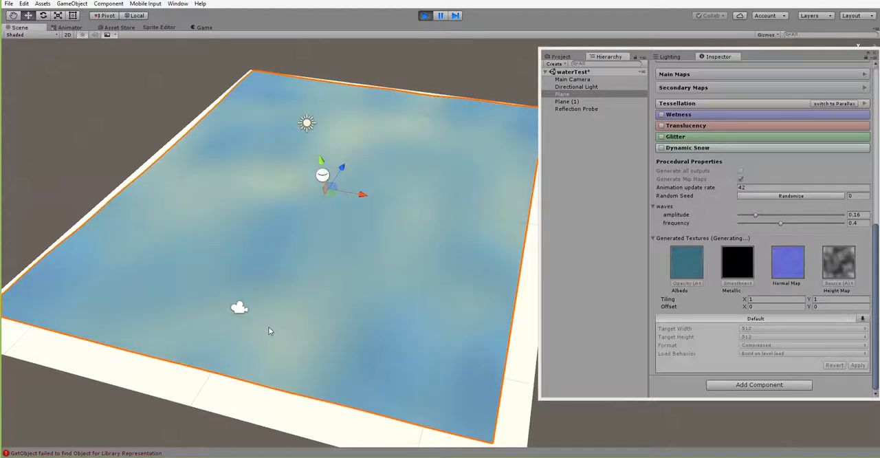
left_click_drag(269, 331, 372, 254, "alt")
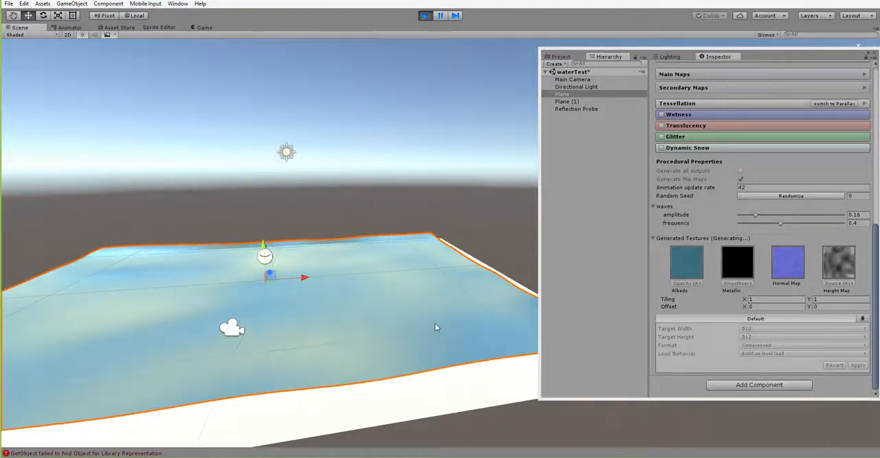
left_click_drag(444, 292, 296, 301, "alt")
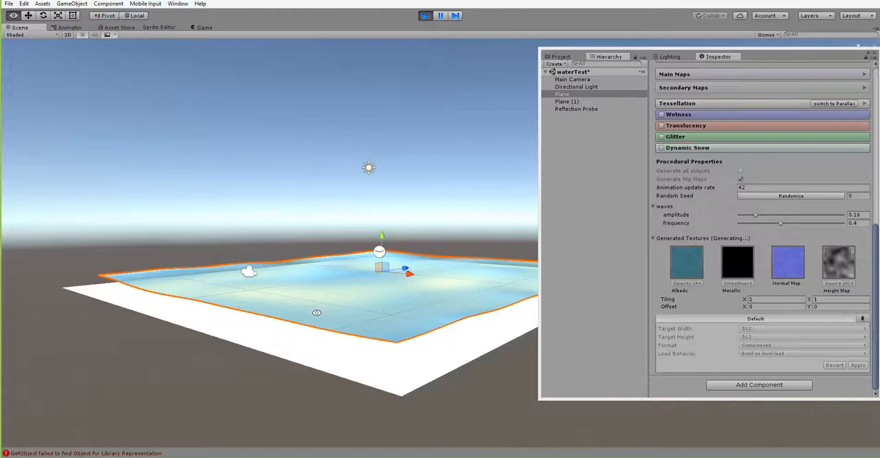
right_click_drag(317, 313, 410, 349, "alt")
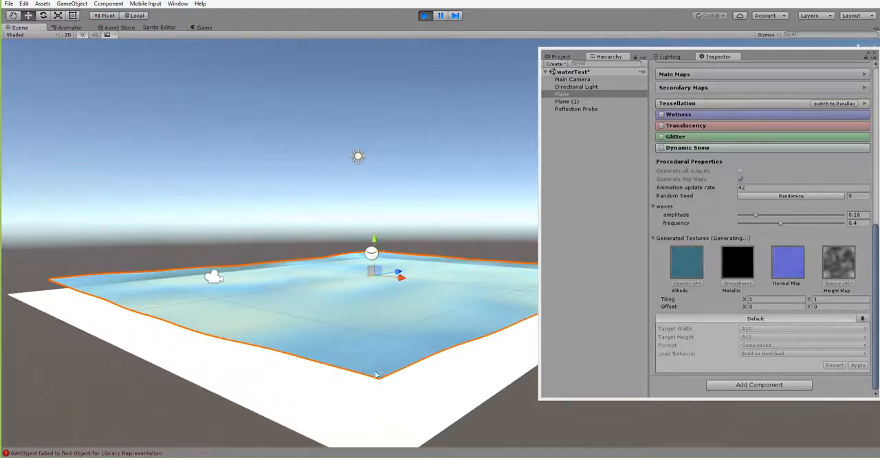
left_click_drag(340, 336, 317, 291, "alt")
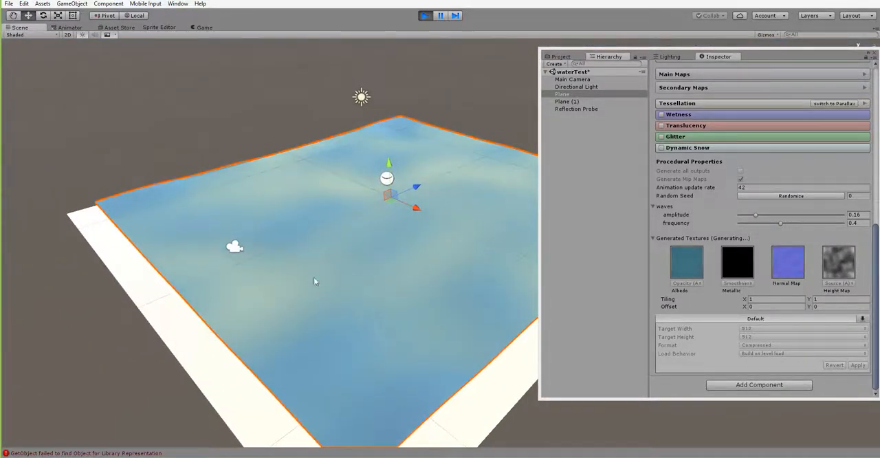
left_click_drag(310, 338, 407, 256, "alt")
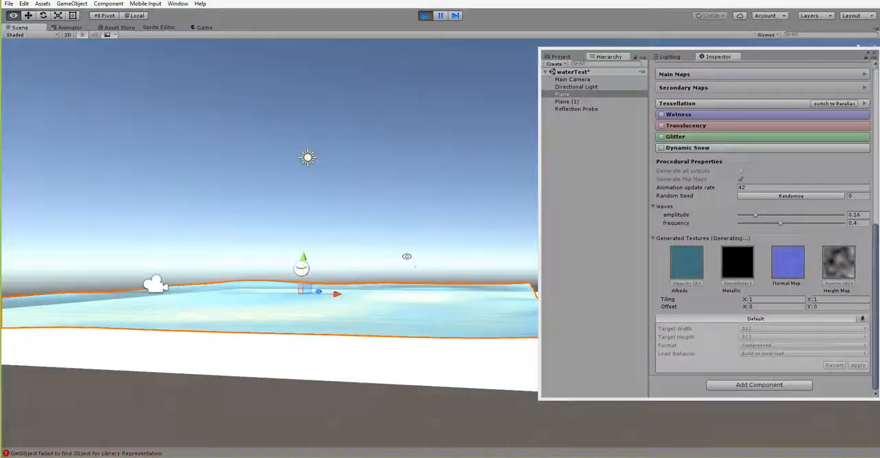
left_click_drag(316, 326, 258, 314, "alt")
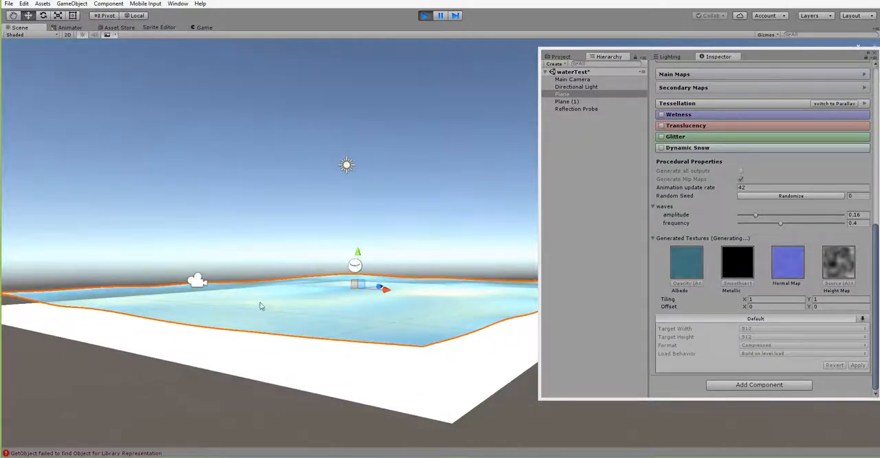
left_click_drag(321, 323, 314, 346, "alt")
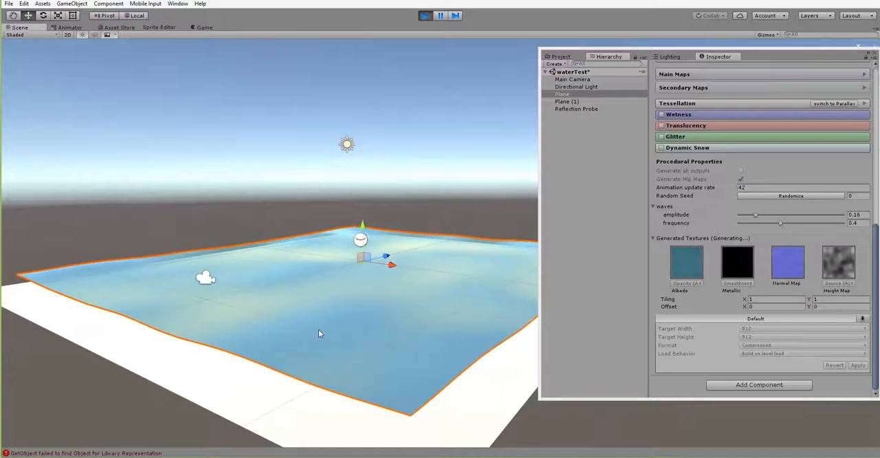
left_click_drag(320, 349, 345, 376, "alt")
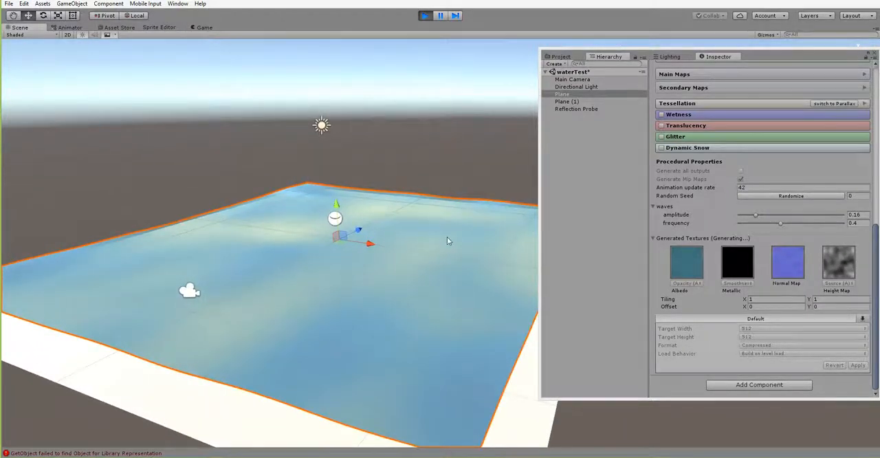